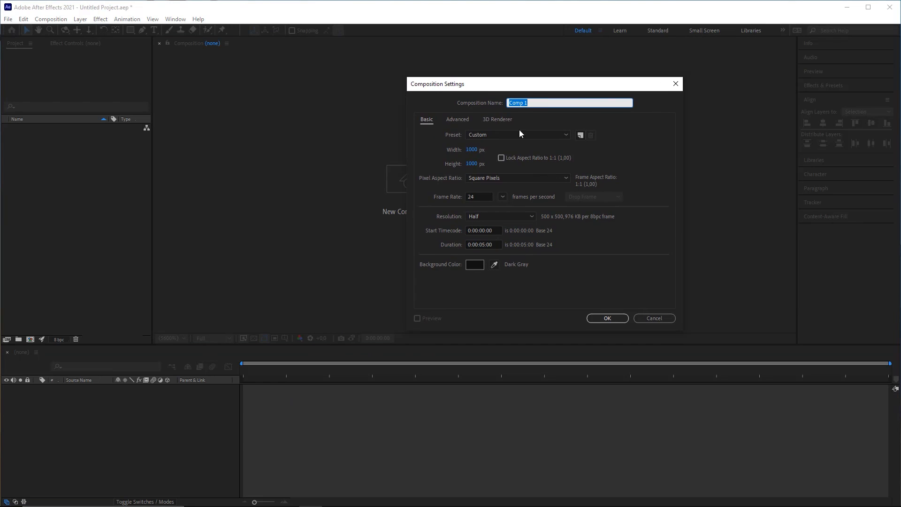
- Create a composition named "Texto base" at 1000 x 1000 px, 24 frames per second and five seconds long
{"action": "mouse_move", "coordinate": [459, 222]}
{"action": "left_mouse_down"}
{"action": "mouse_move", "coordinate": [470, 108]}
{"action": "mouse_move", "coordinate": [516, 108]}
{"action": "left_mouse_up"}
{"action": "type", "text": "Tew"}
{"action": "type", "text": "to base"}
{"action": "left_click", "coordinate": [569, 101]}
{"action": "mouse_move", "coordinate": [525, 249]}
{"action": "left_mouse_down"}
{"action": "mouse_move", "coordinate": [533, 112]}
{"action": "mouse_move", "coordinate": [522, 109]}
{"action": "mouse_move", "coordinate": [482, 121]}
{"action": "mouse_move", "coordinate": [492, 161]}
{"action": "mouse_move", "coordinate": [451, 151]}
{"action": "mouse_move", "coordinate": [462, 148]}
{"action": "mouse_move", "coordinate": [462, 169]}
{"action": "mouse_move", "coordinate": [471, 147]}
{"action": "mouse_move", "coordinate": [483, 169]}
{"action": "mouse_move", "coordinate": [485, 148]}
{"action": "mouse_move", "coordinate": [447, 197]}
{"action": "mouse_move", "coordinate": [483, 197]}
{"action": "mouse_move", "coordinate": [478, 253]}
{"action": "mouse_move", "coordinate": [467, 249]}
{"action": "mouse_move", "coordinate": [491, 250]}
{"action": "mouse_move", "coordinate": [434, 266]}
{"action": "mouse_move", "coordinate": [482, 270]}
{"action": "left_mouse_up"}
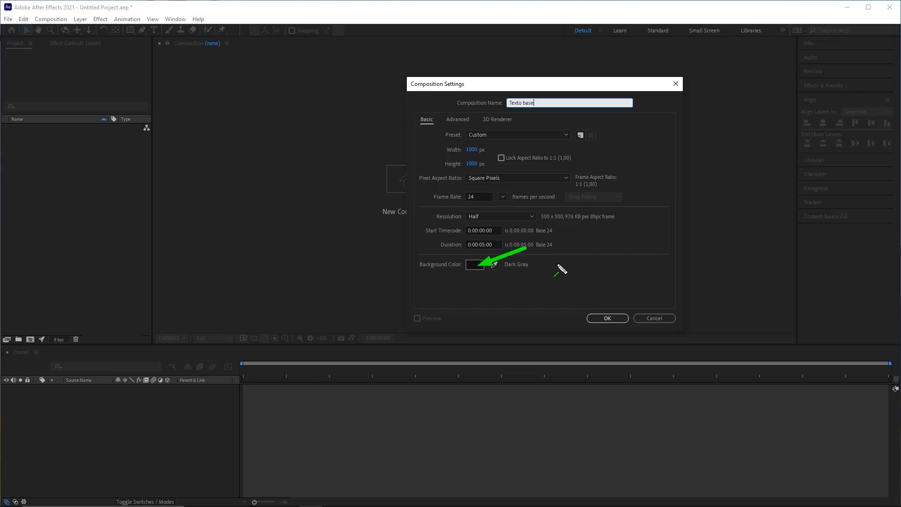
{"action": "key", "text": "e"}
{"action": "key", "text": "y"}
{"action": "mouse_move", "coordinate": [545, 177]}
{"action": "left_mouse_down"}
{"action": "mouse_move", "coordinate": [486, 265]}
{"action": "mouse_move", "coordinate": [603, 315]}
{"action": "left_mouse_up"}
{"action": "left_click", "coordinate": [608, 318]}
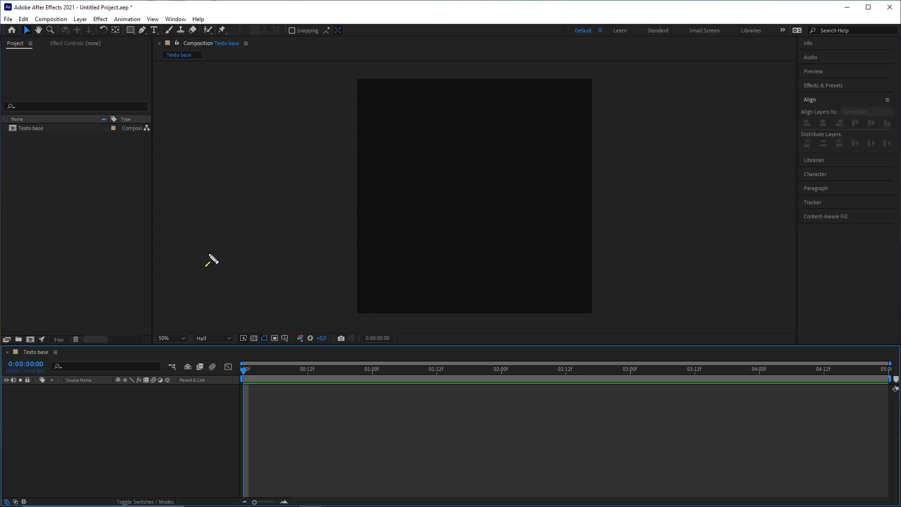
- Start a new solid layer and match its size to the composition
{"action": "mouse_move", "coordinate": [148, 374]}
{"action": "left_mouse_down"}
{"action": "mouse_move", "coordinate": [76, 57]}
{"action": "mouse_move", "coordinate": [79, 21]}
{"action": "left_mouse_up"}
{"action": "left_click", "coordinate": [84, 20]}
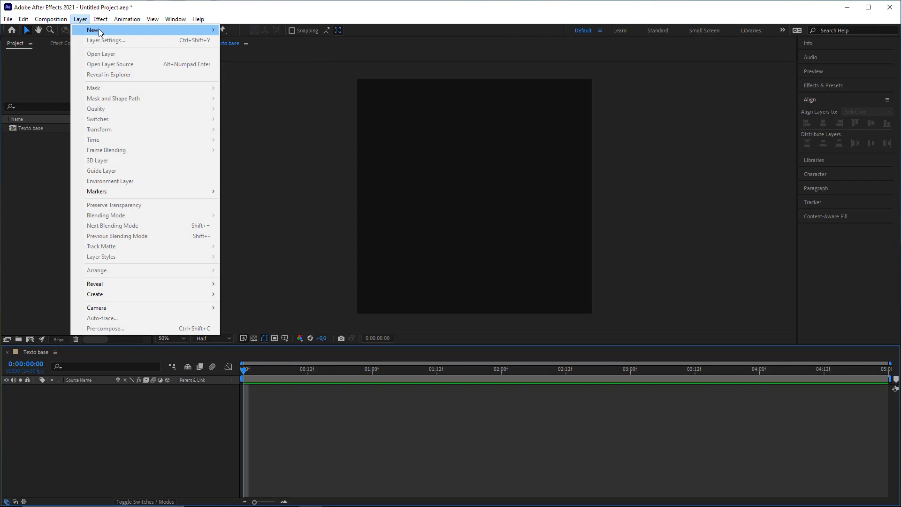
{"action": "mouse_move", "coordinate": [98, 29]}
{"action": "left_click", "coordinate": [263, 39]}
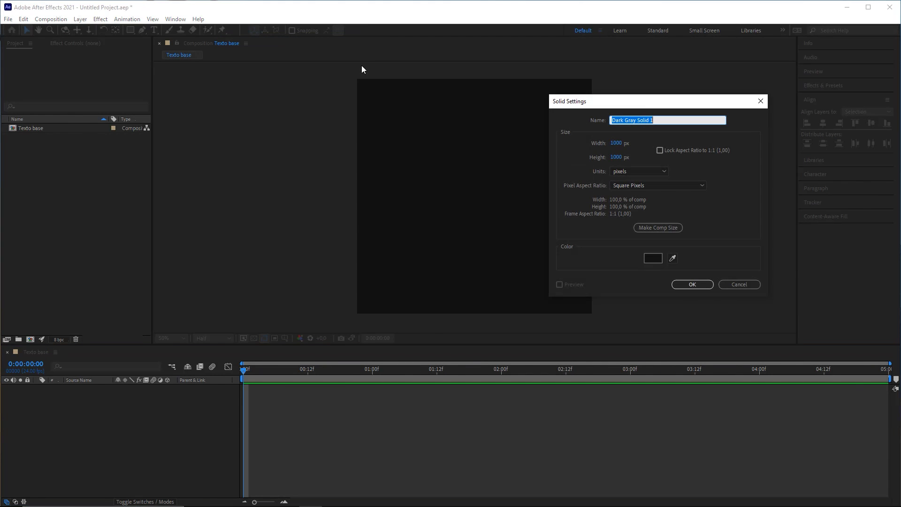
{"action": "left_click_drag", "start_coordinate": [653, 103], "coordinate": [631, 95]}
{"action": "left_click_drag", "start_coordinate": [705, 133], "coordinate": [637, 219]}
{"action": "left_click", "coordinate": [637, 220]}
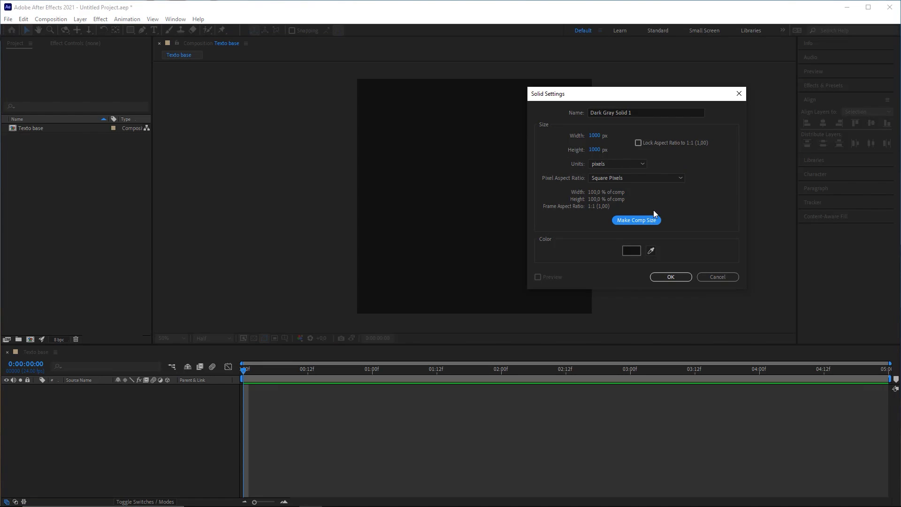
- Set the solid's color to dark gray 111111 and create the layer
{"action": "mouse_move", "coordinate": [714, 75]}
{"action": "left_mouse_down"}
{"action": "mouse_move", "coordinate": [613, 186]}
{"action": "mouse_move", "coordinate": [600, 117]}
{"action": "mouse_move", "coordinate": [620, 126]}
{"action": "mouse_move", "coordinate": [472, 82]}
{"action": "mouse_move", "coordinate": [467, 91]}
{"action": "left_mouse_up"}
{"action": "mouse_move", "coordinate": [355, 80]}
{"action": "left_mouse_down"}
{"action": "mouse_move", "coordinate": [588, 318]}
{"action": "mouse_move", "coordinate": [592, 312]}
{"action": "left_mouse_up"}
{"action": "mouse_move", "coordinate": [736, 120]}
{"action": "left_mouse_down"}
{"action": "mouse_move", "coordinate": [618, 215]}
{"action": "mouse_move", "coordinate": [659, 217]}
{"action": "mouse_move", "coordinate": [585, 139]}
{"action": "mouse_move", "coordinate": [600, 137]}
{"action": "mouse_move", "coordinate": [637, 252]}
{"action": "left_mouse_up"}
{"action": "left_click", "coordinate": [637, 253]}
{"action": "left_click_drag", "start_coordinate": [242, 240], "coordinate": [178, 265]}
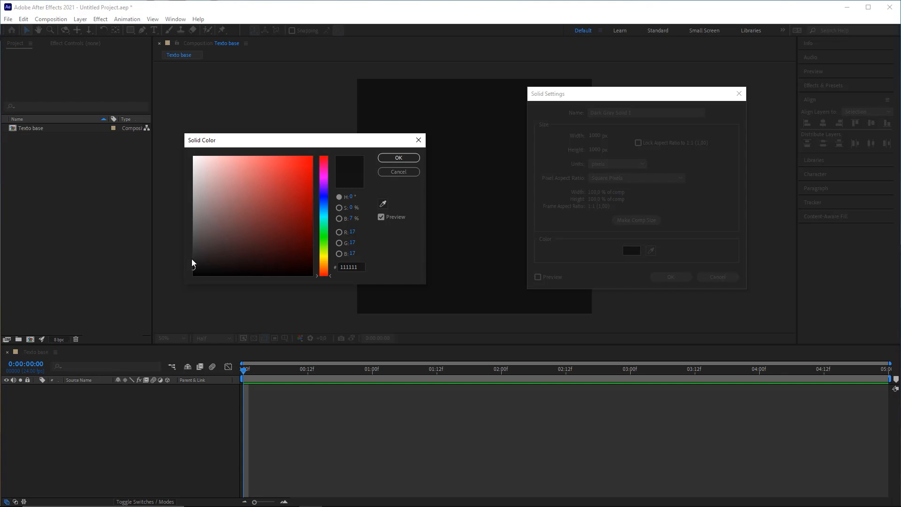
{"action": "left_click", "coordinate": [408, 160]}
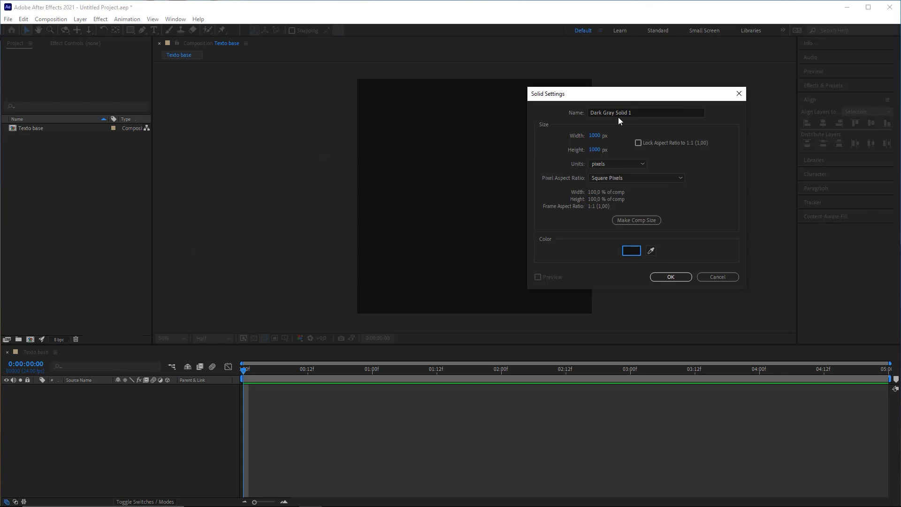
{"action": "left_click_drag", "start_coordinate": [618, 94], "coordinate": [691, 101]}
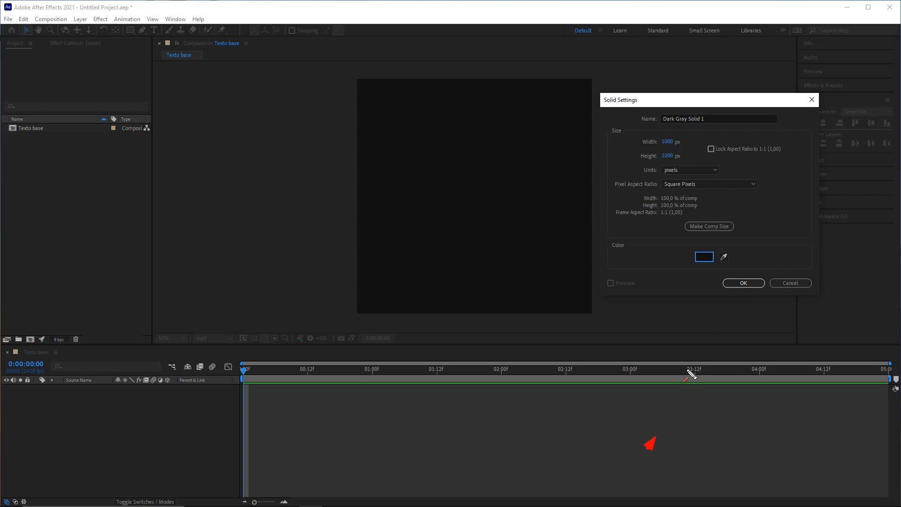
{"action": "left_click", "coordinate": [741, 283]}
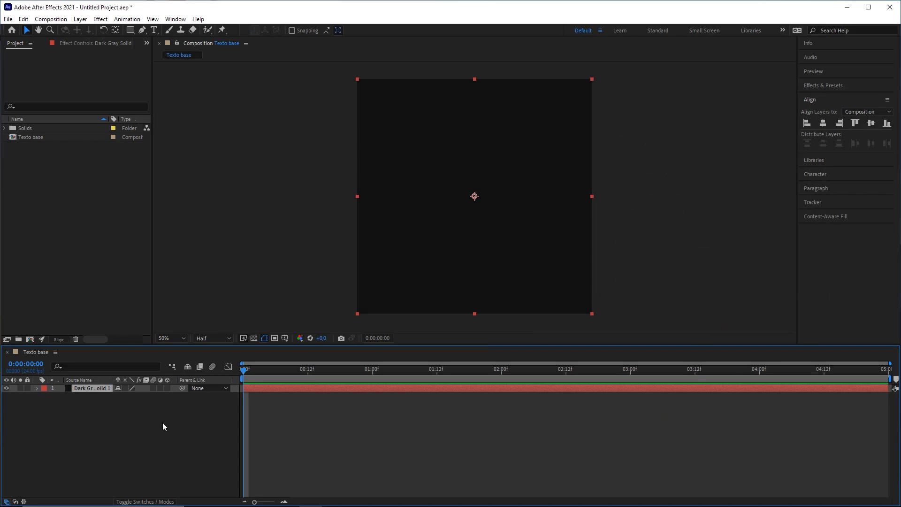
- Deselect the solid and add a text layer reading "CORTE" in the composition
{"action": "left_click", "coordinate": [141, 416]}
{"action": "left_click", "coordinate": [96, 390]}
{"action": "left_click", "coordinate": [139, 431]}
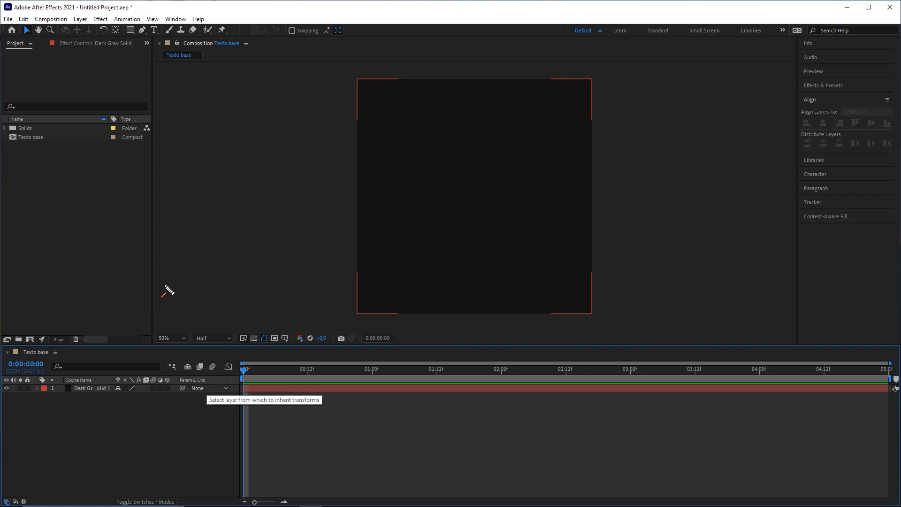
{"action": "left_click", "coordinate": [154, 31]}
{"action": "left_click", "coordinate": [406, 196]}
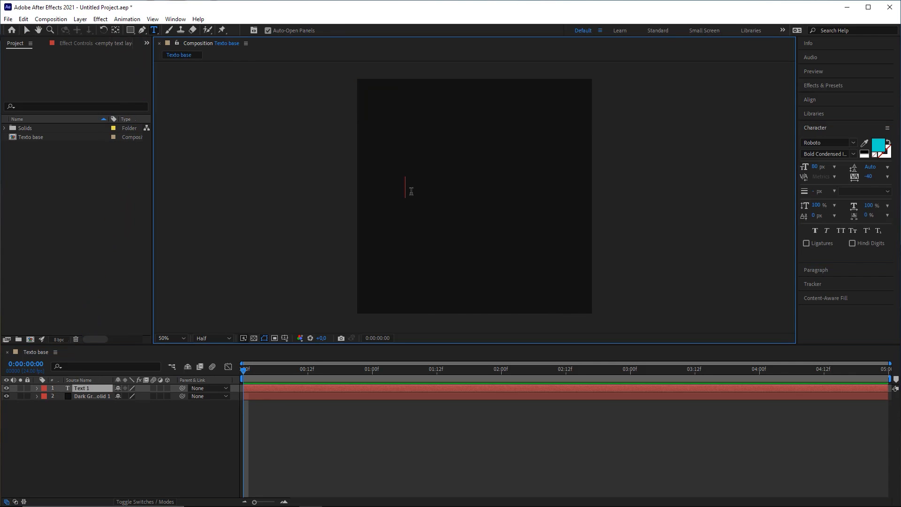
{"action": "type", "text": "CORTE"}
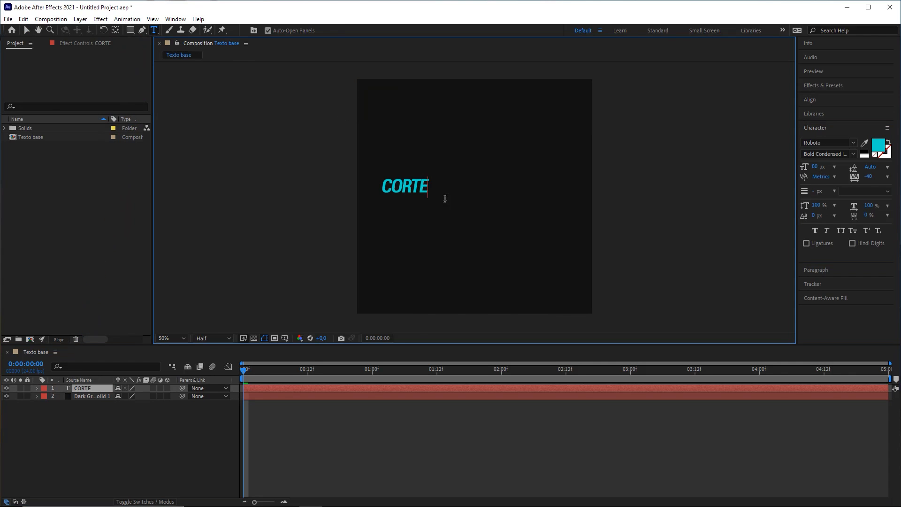
- Select the whole CORTE text and set its font to Roboto Bold Condensed
{"action": "left_click_drag", "start_coordinate": [388, 185], "coordinate": [578, 175]}
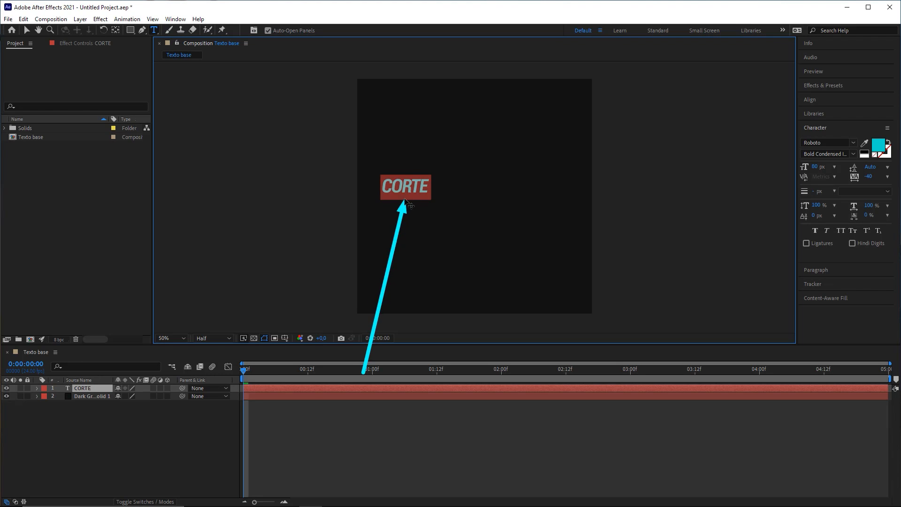
{"action": "left_click", "coordinate": [384, 190]}
{"action": "left_click_drag", "start_coordinate": [392, 188], "coordinate": [442, 188]}
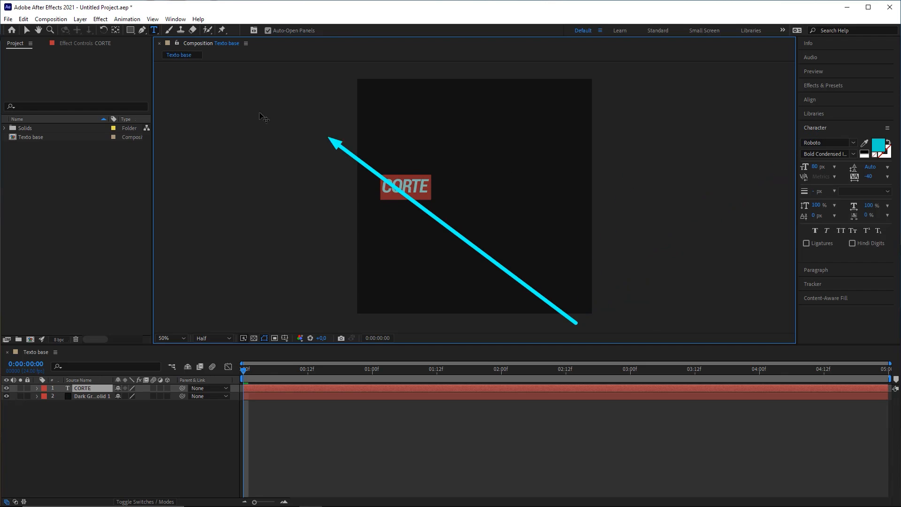
{"action": "left_click", "coordinate": [176, 19]}
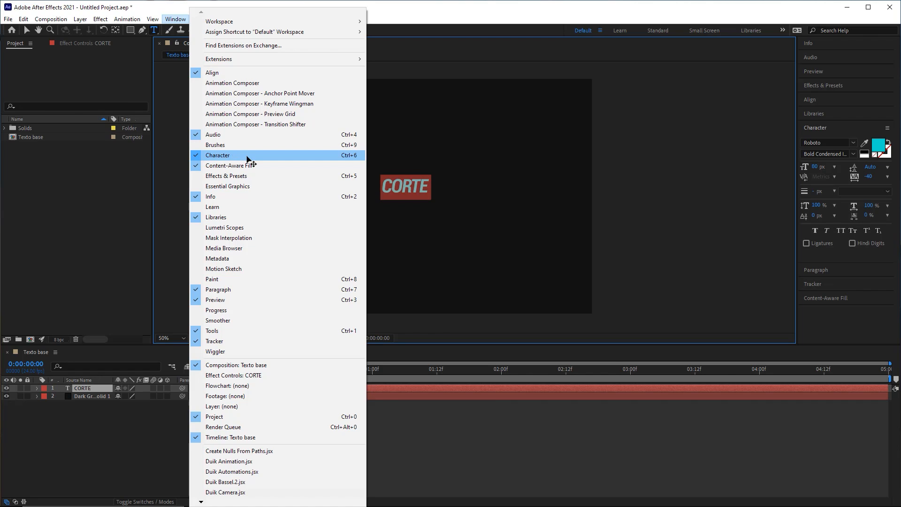
{"action": "left_click", "coordinate": [829, 143]}
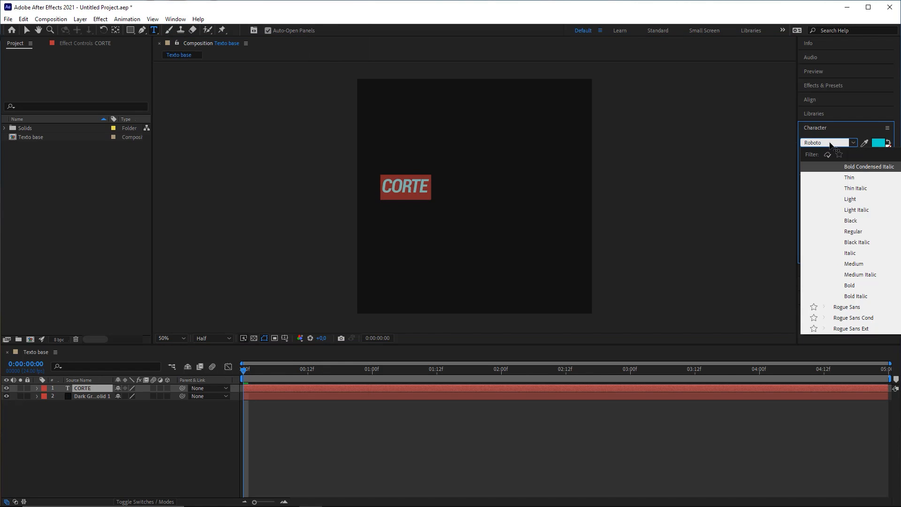
{"action": "left_click_drag", "start_coordinate": [829, 143], "coordinate": [811, 143]}
{"action": "type", "text": "BO"}
{"action": "key", "text": "BackSpace"}
{"action": "key", "text": "BackSpace"}
{"action": "type", "text": "ROBOTO"}
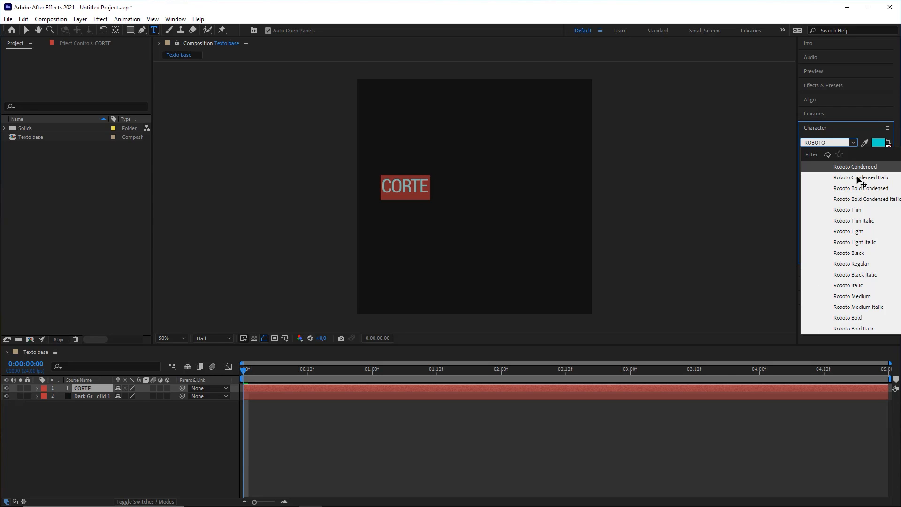
{"action": "left_click", "coordinate": [862, 188]}
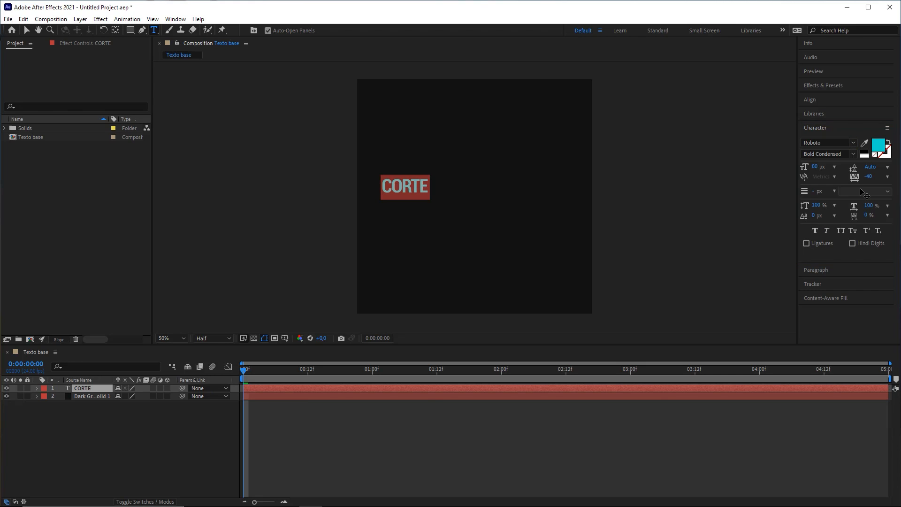
- Set the CORTE text's font style to Bold Condensed Italic
{"action": "left_click", "coordinate": [842, 155]}
{"action": "scroll", "coordinate": [844, 158], "scroll_direction": "down", "scroll_amount": 1}
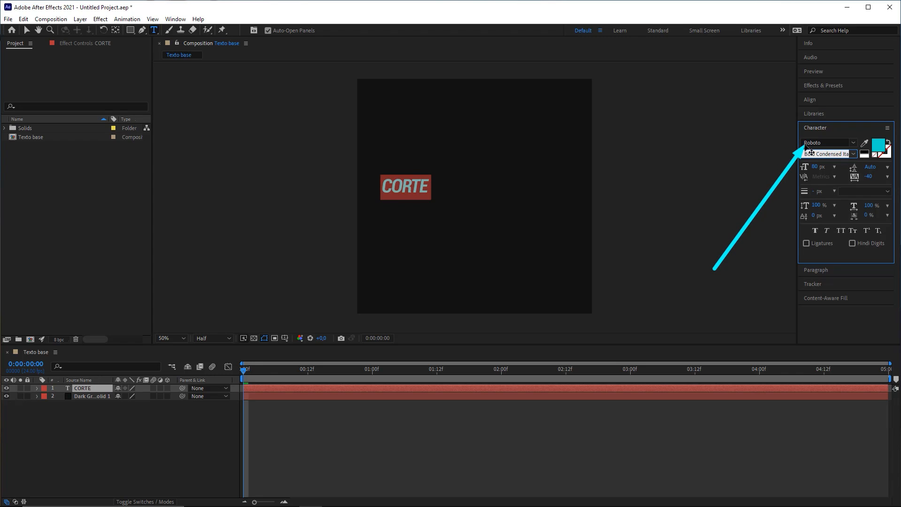
{"action": "left_click", "coordinate": [853, 154]}
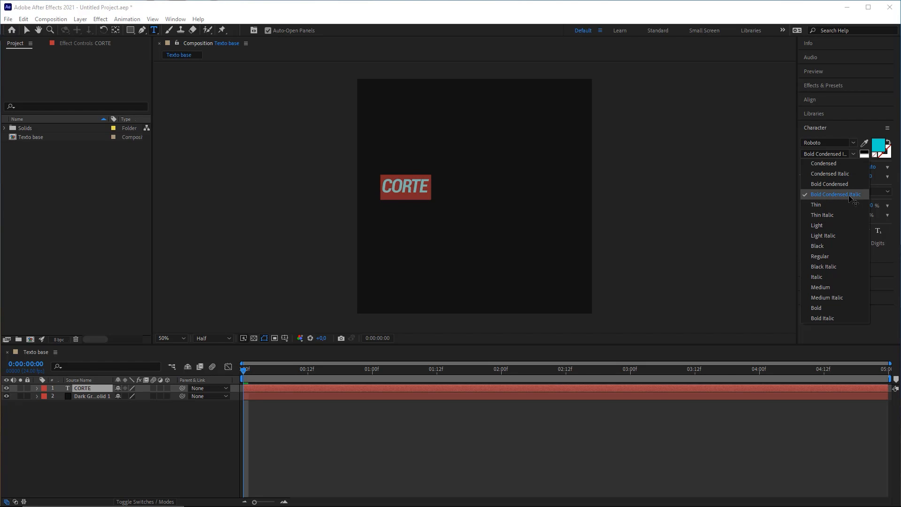
{"action": "left_click", "coordinate": [864, 198]}
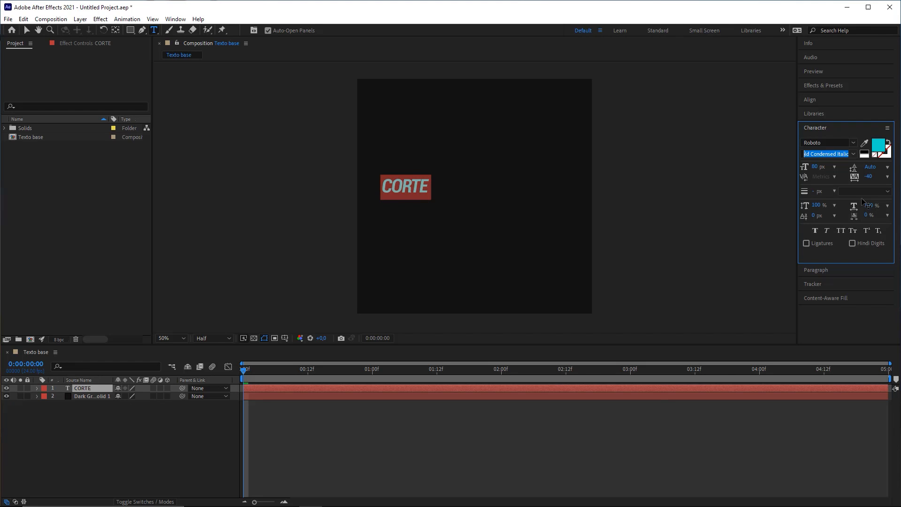
- Set the CORTE text's fill color to off-white and its font size to 300 px
{"action": "left_click", "coordinate": [879, 145]}
{"action": "left_click_drag", "start_coordinate": [241, 161], "coordinate": [174, 169]}
{"action": "left_click", "coordinate": [399, 158]}
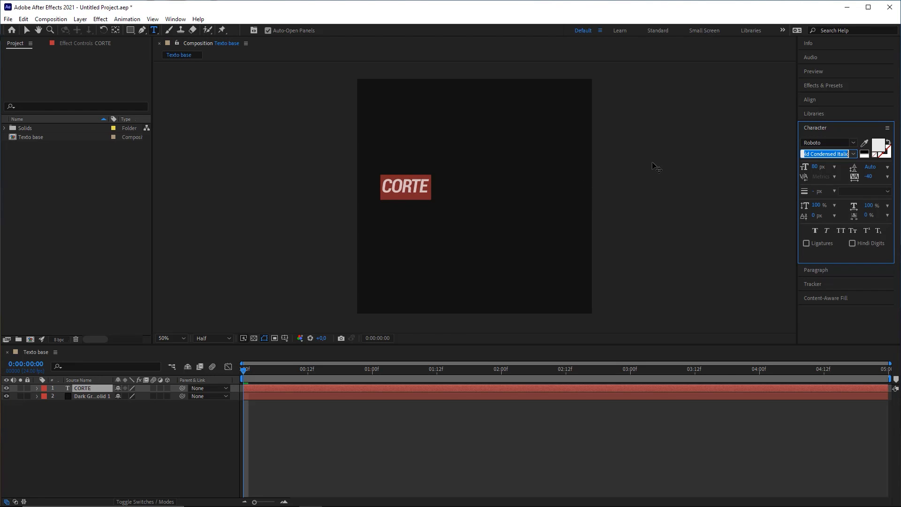
{"action": "left_click", "coordinate": [815, 167]}
{"action": "type", "text": "300"}
{"action": "key", "text": "Return"}
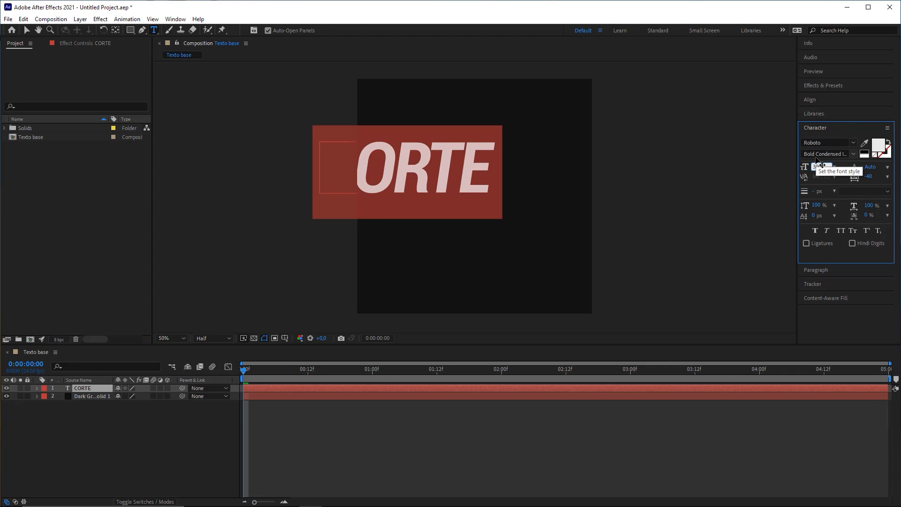
- Center the CORTE text layer horizontally and vertically in the composition
{"action": "key", "text": "v"}
{"action": "left_click", "coordinate": [442, 181]}
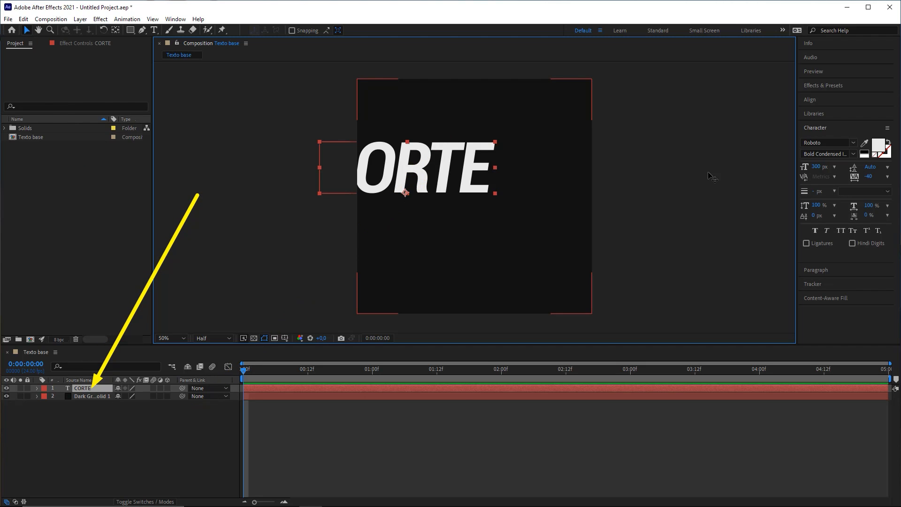
{"action": "left_click", "coordinate": [814, 99]}
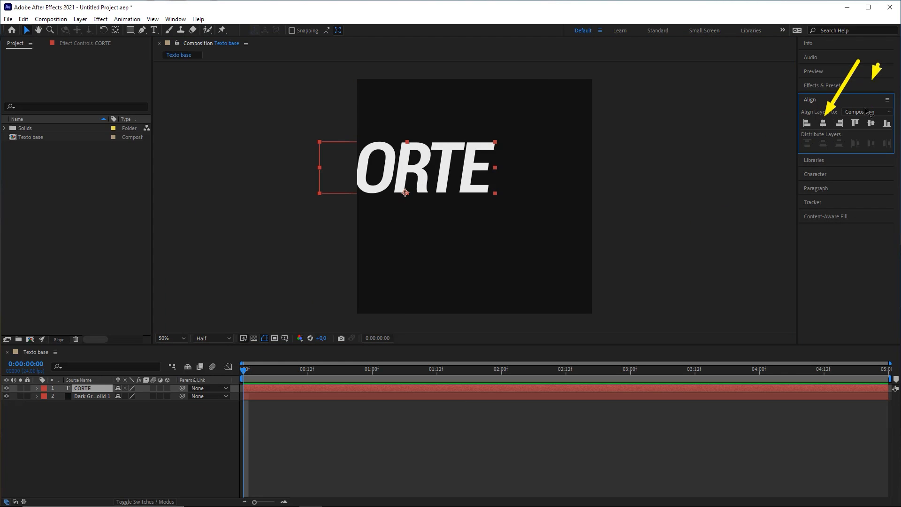
{"action": "left_click", "coordinate": [823, 123]}
{"action": "left_click", "coordinate": [871, 123]}
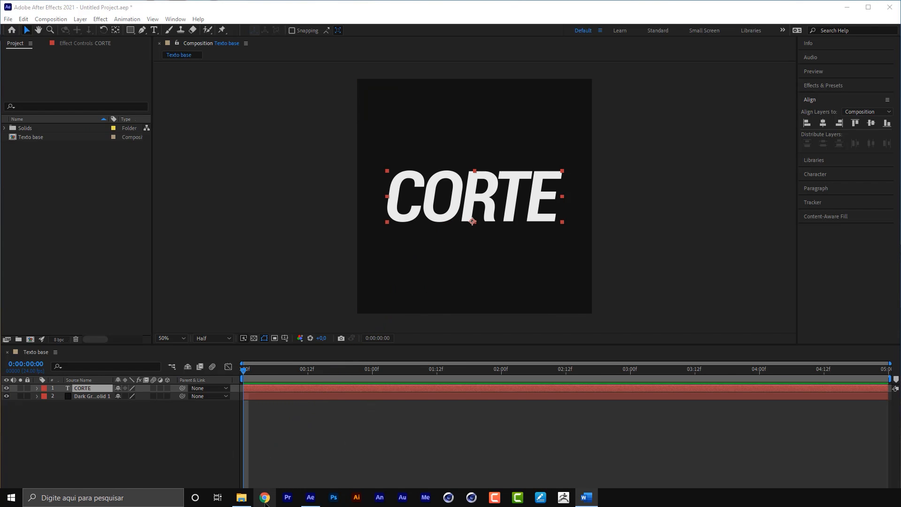
- Switch to Chrome and open the Google Fonts website to browse fonts
{"action": "left_click", "coordinate": [265, 497]}
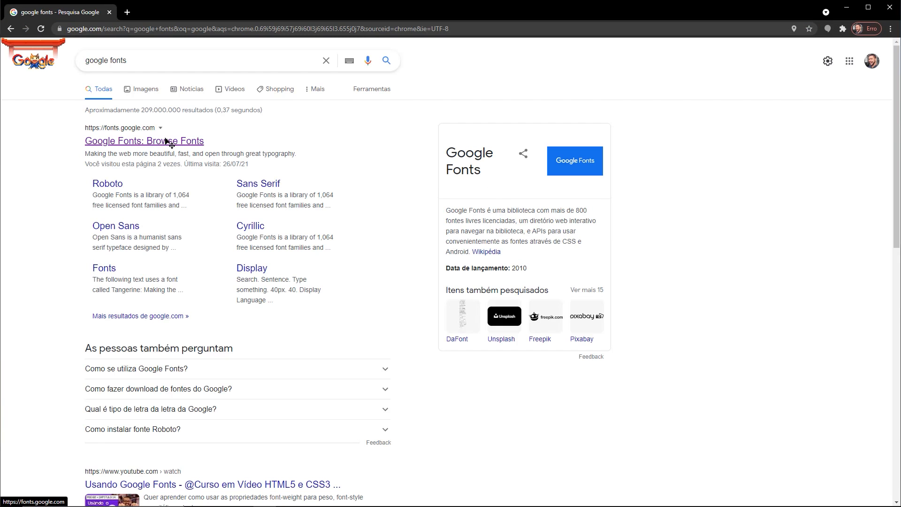
{"action": "left_click", "coordinate": [168, 142]}
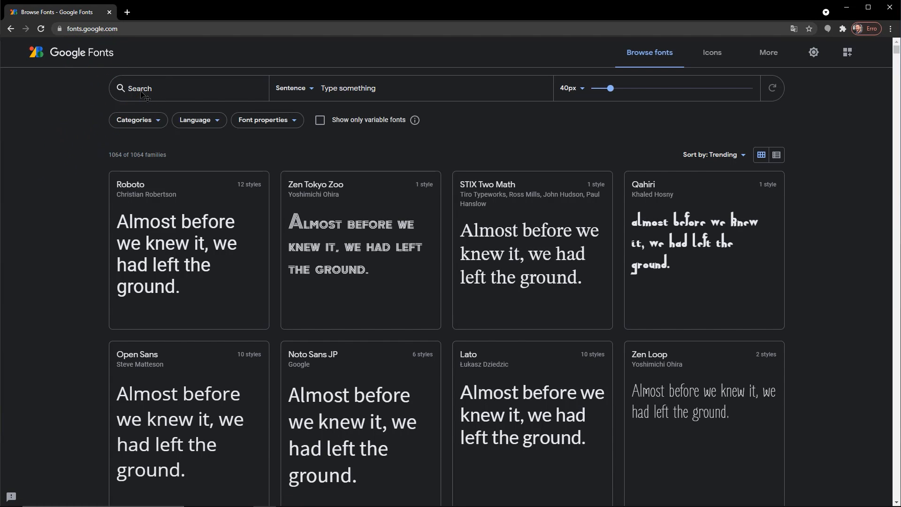
{"action": "type", "text": "o"}
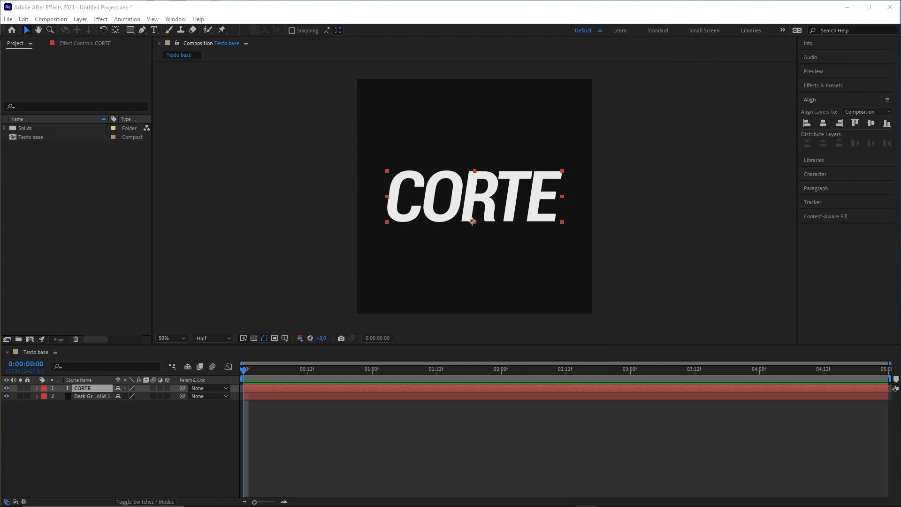
{"action": "left_click", "coordinate": [292, 423]}
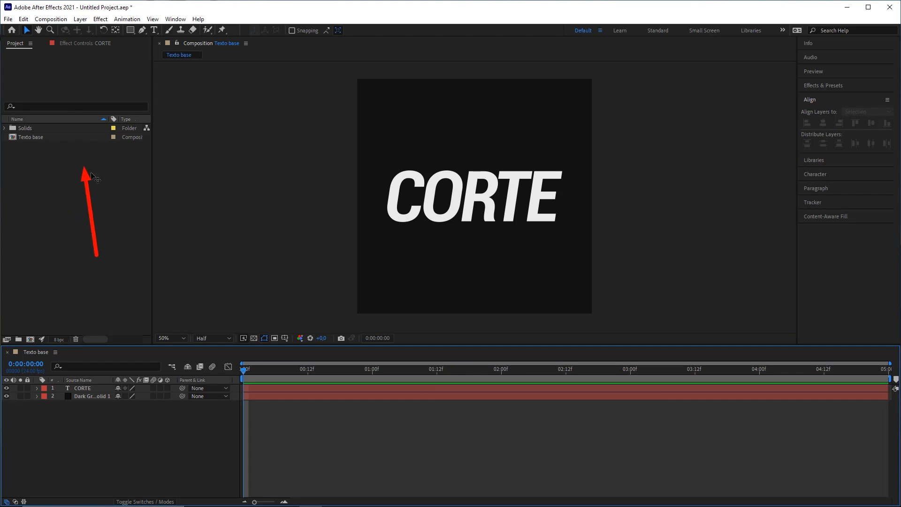
{"action": "left_click", "coordinate": [104, 191]}
{"action": "left_click", "coordinate": [49, 20]}
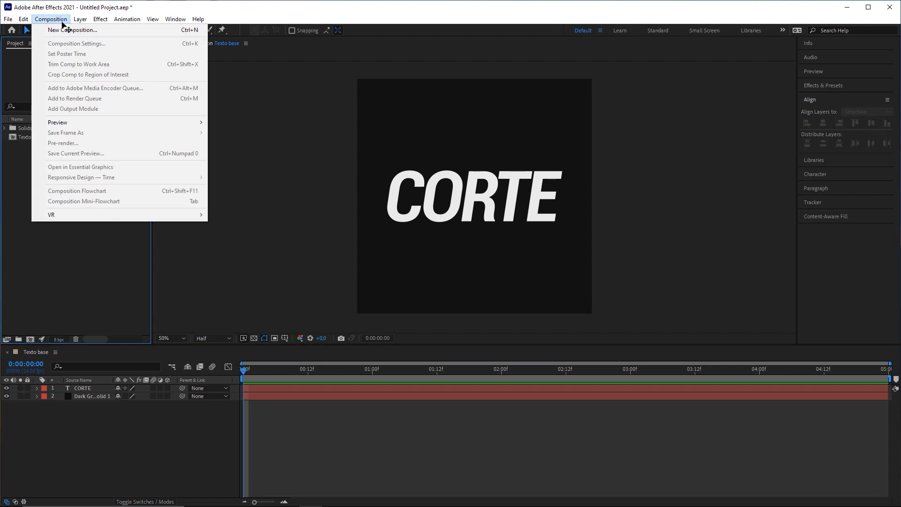
{"action": "left_click", "coordinate": [60, 31]}
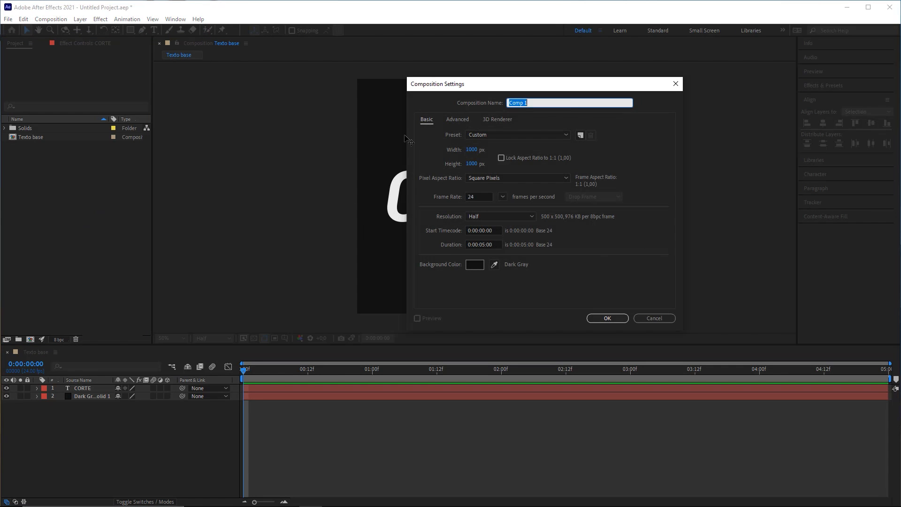
{"action": "key", "text": "Escape"}
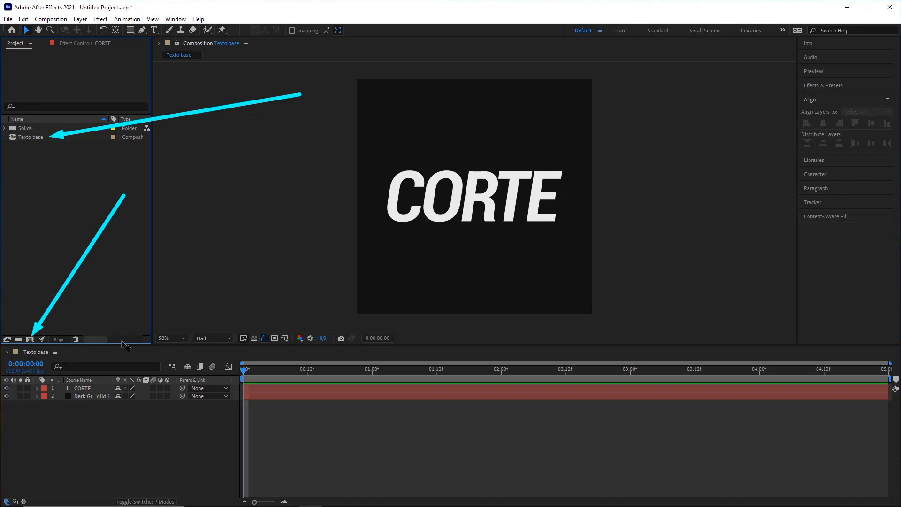
- Create a new composition that nests Texto base, and open the original Texto base composition's timeline
{"action": "mouse_move", "coordinate": [41, 137]}
{"action": "left_mouse_down"}
{"action": "mouse_move", "coordinate": [47, 243]}
{"action": "mouse_move", "coordinate": [30, 339]}
{"action": "left_mouse_up"}
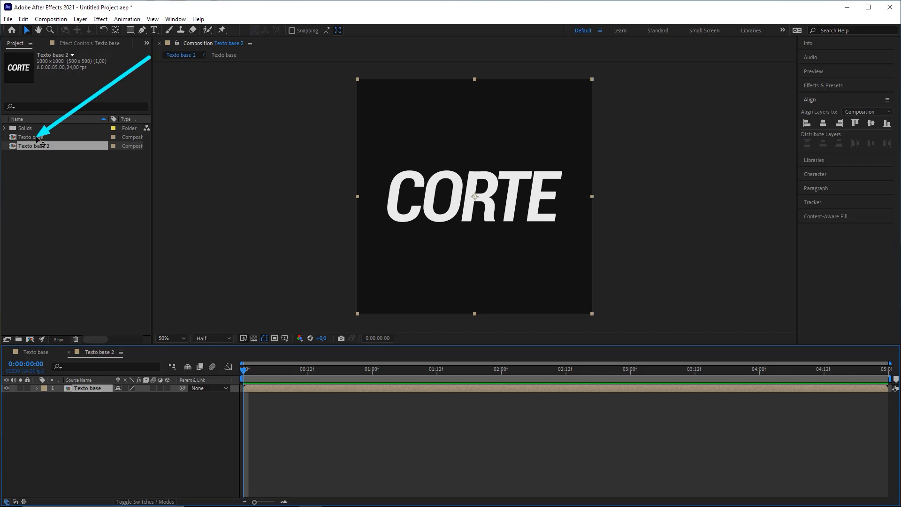
{"action": "left_click", "coordinate": [42, 353]}
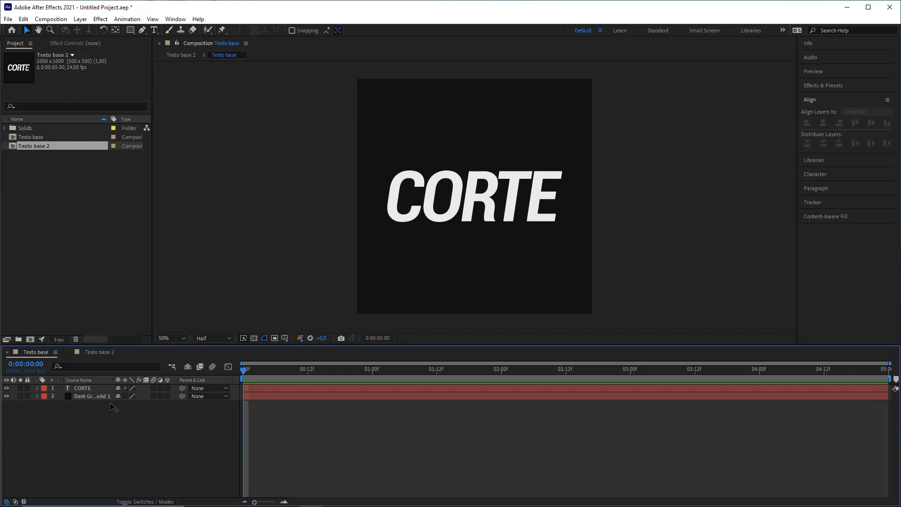
- Go to the Texto base 2 composition's timeline and turn on the transparency grid in its viewer
{"action": "left_click", "coordinate": [94, 397]}
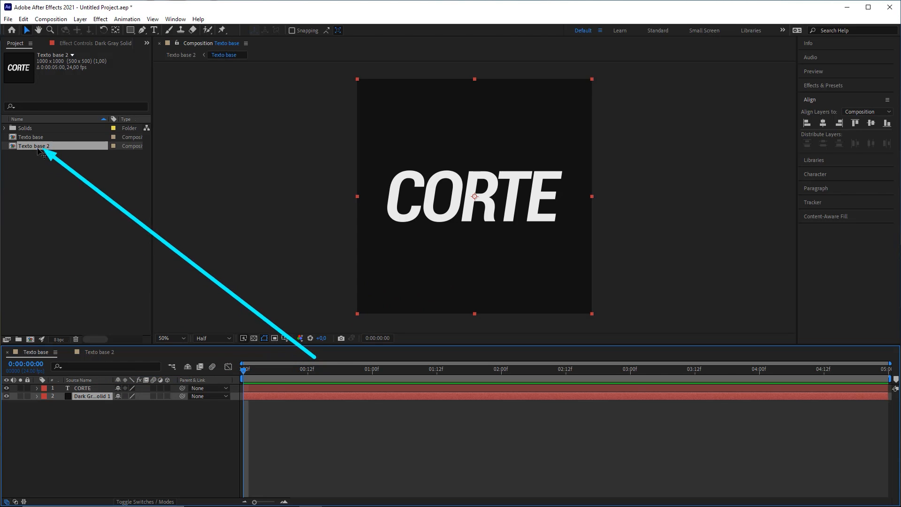
{"action": "left_click", "coordinate": [99, 352]}
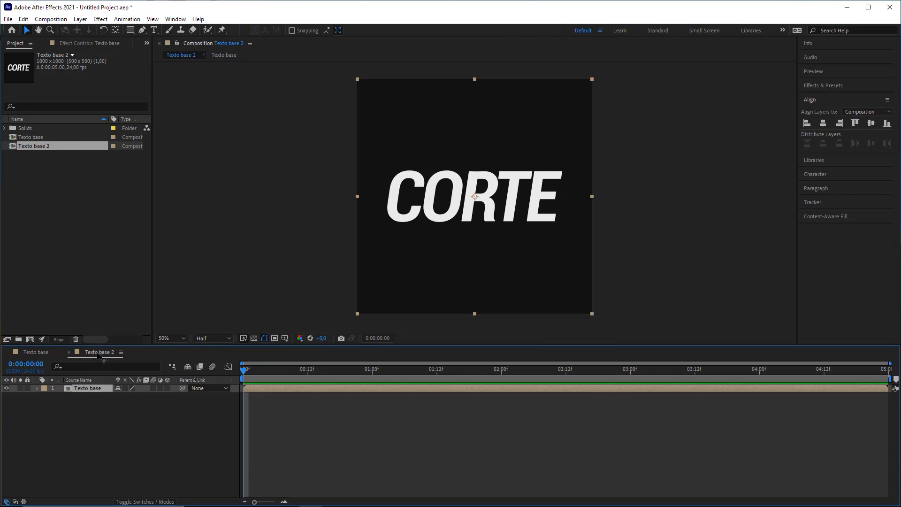
{"action": "left_click", "coordinate": [119, 420]}
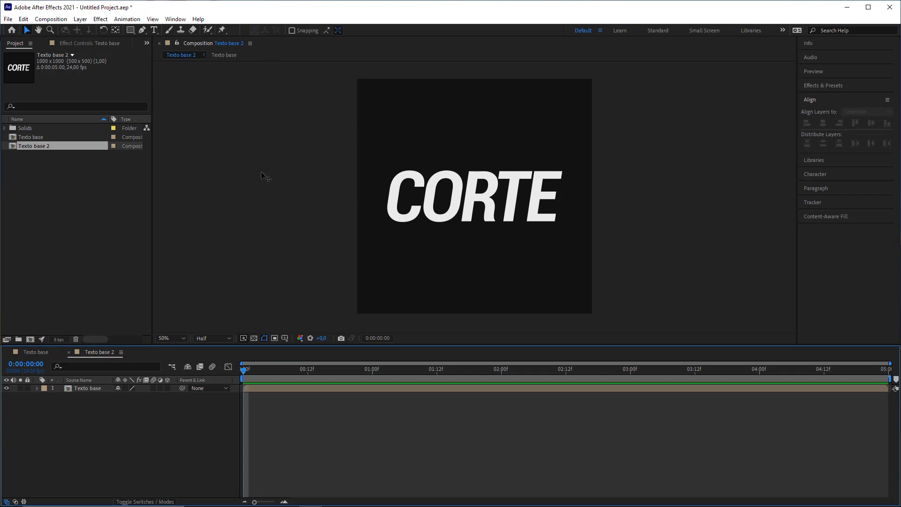
{"action": "left_click", "coordinate": [95, 392]}
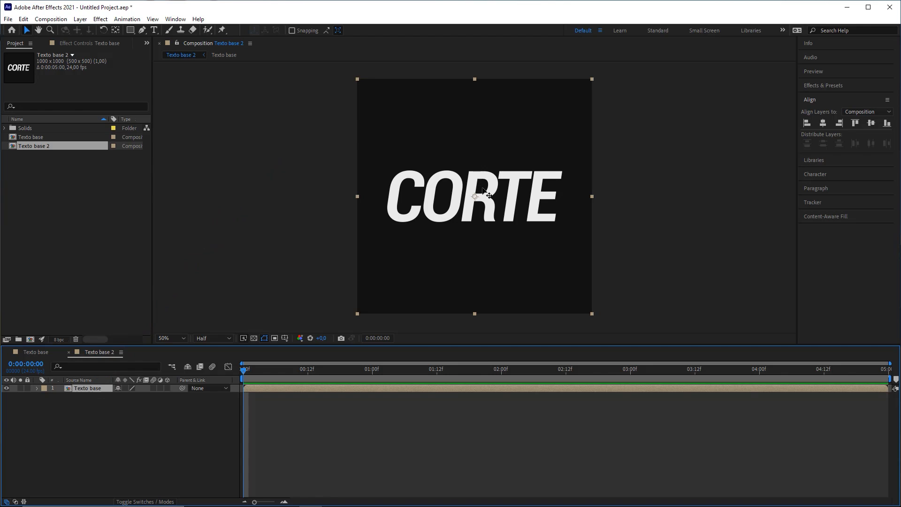
{"action": "left_click_drag", "start_coordinate": [484, 190], "coordinate": [459, 241]}
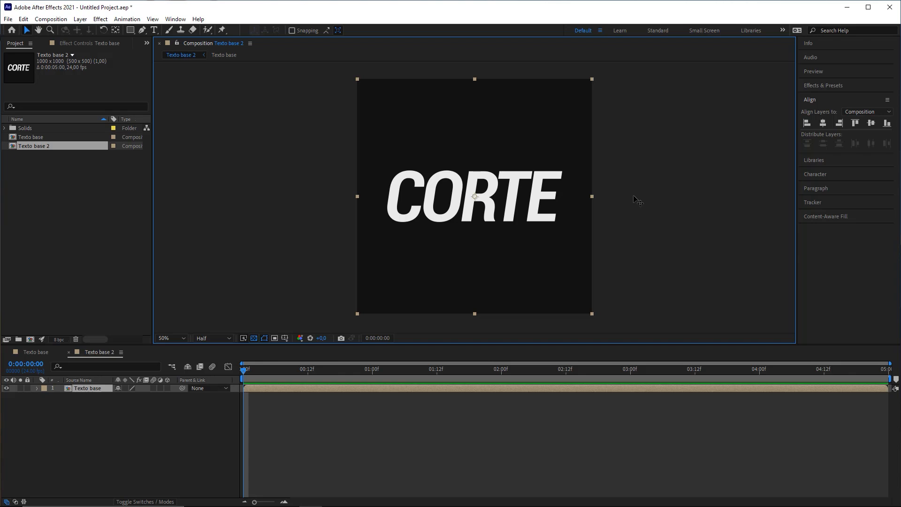
{"action": "left_click", "coordinate": [493, 407]}
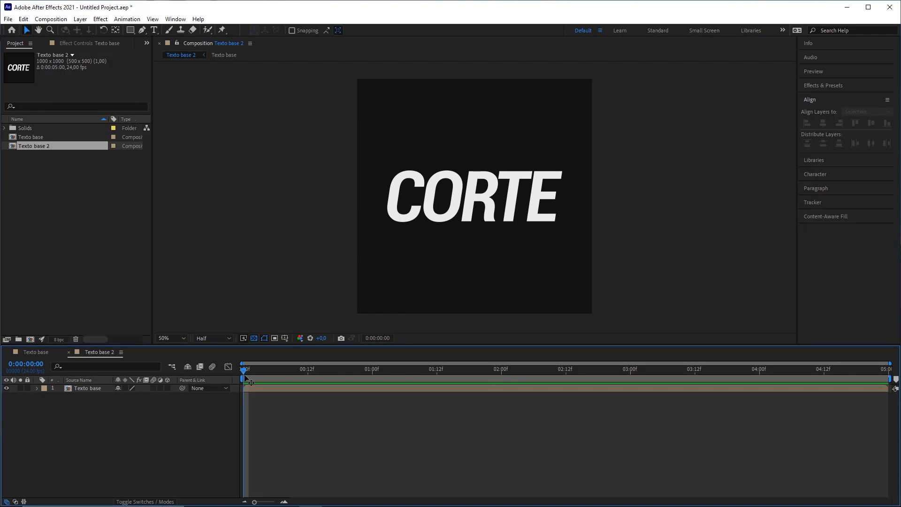
- Select the nested Texto base layer and activate the Rectangle tool
{"action": "left_click", "coordinate": [101, 388]}
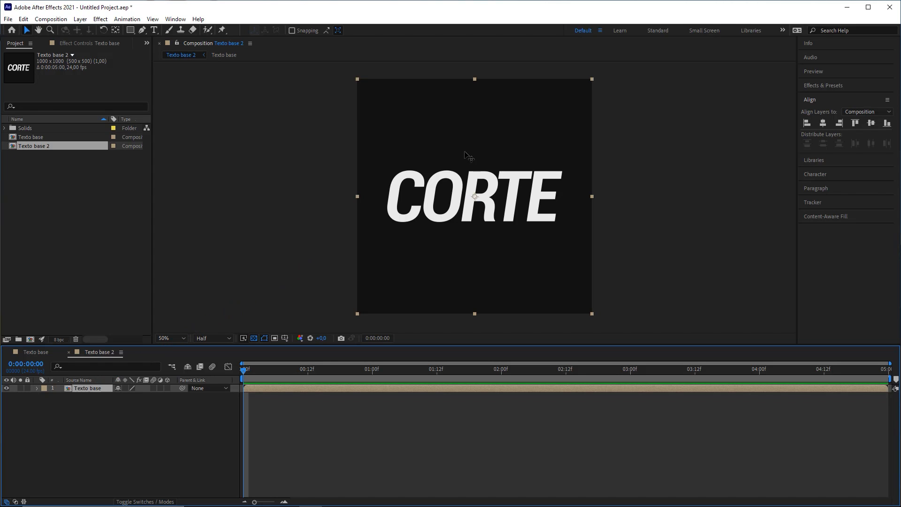
{"action": "left_click", "coordinate": [131, 30]}
- Try rectangular masks of different sizes and positions on the Texto base layer, undoing each one
{"action": "mouse_move", "coordinate": [373, 95]}
{"action": "left_mouse_down"}
{"action": "mouse_move", "coordinate": [570, 258]}
{"action": "mouse_move", "coordinate": [456, 166]}
{"action": "mouse_move", "coordinate": [619, 203]}
{"action": "mouse_move", "coordinate": [498, 185]}
{"action": "left_mouse_up"}
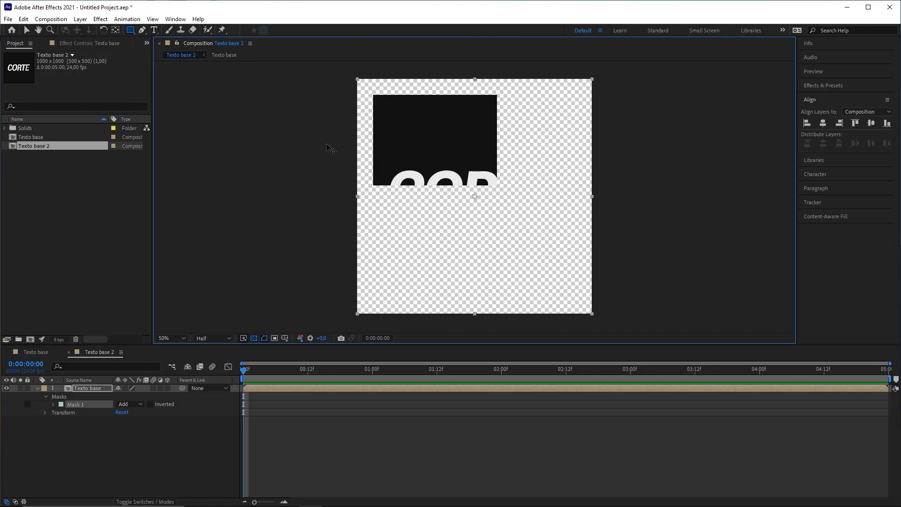
{"action": "key", "text": "ctrl+z"}
{"action": "left_click_drag", "start_coordinate": [319, 138], "coordinate": [620, 246]}
{"action": "key", "text": "ctrl+z"}
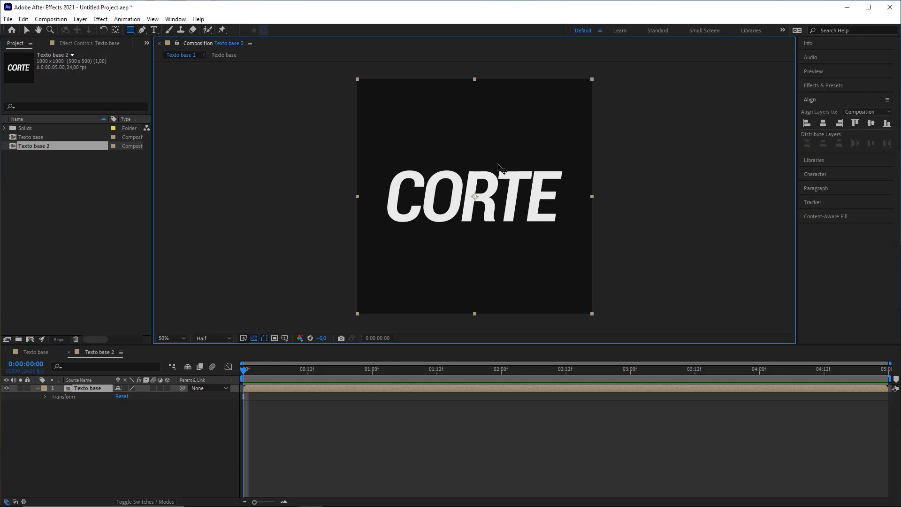
{"action": "left_click_drag", "start_coordinate": [334, 73], "coordinate": [465, 125]}
{"action": "key", "text": "ctrl+z"}
{"action": "left_click_drag", "start_coordinate": [628, 100], "coordinate": [513, 163]}
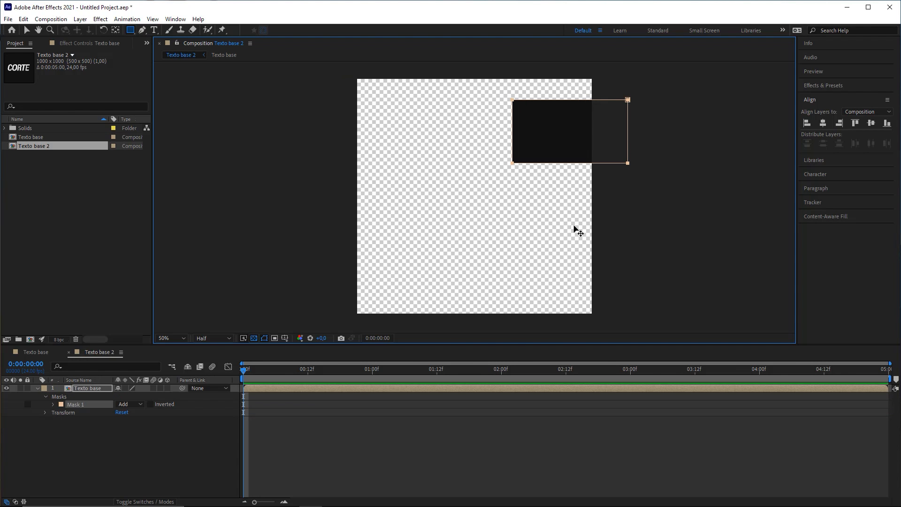
{"action": "key", "text": "ctrl+z"}
{"action": "left_click_drag", "start_coordinate": [644, 181], "coordinate": [226, 250]}
{"action": "key", "text": "ctrl+z"}
{"action": "mouse_move", "coordinate": [283, 110]}
{"action": "left_mouse_down"}
{"action": "mouse_move", "coordinate": [634, 238]}
{"action": "mouse_move", "coordinate": [699, 250]}
{"action": "left_mouse_up"}
{"action": "key", "text": "ctrl+z"}
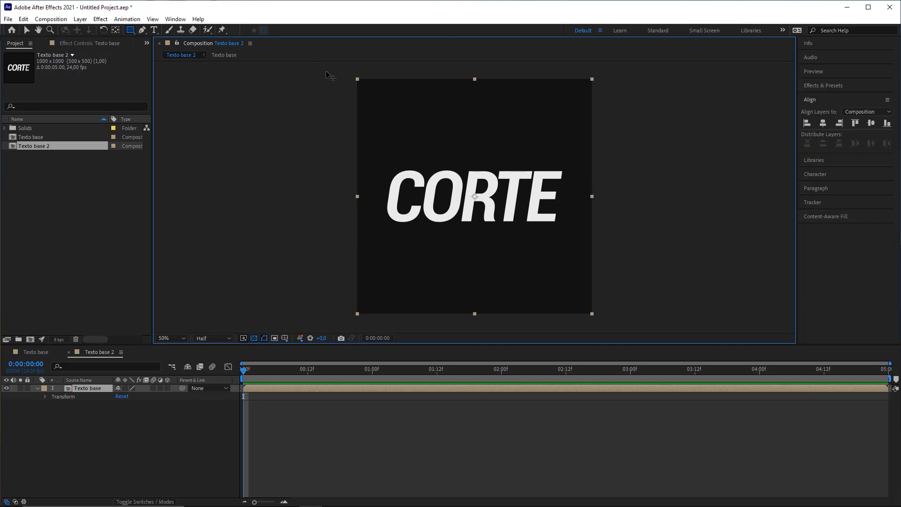
{"action": "mouse_move", "coordinate": [321, 72]}
{"action": "left_mouse_down"}
{"action": "mouse_move", "coordinate": [611, 184]}
{"action": "mouse_move", "coordinate": [615, 195]}
{"action": "left_mouse_up"}
{"action": "key", "text": "ctrl+z"}
{"action": "left_click_drag", "start_coordinate": [246, 213], "coordinate": [335, 75]}
{"action": "key", "text": "ctrl+z"}
- Draw a rectangular mask over the upper half of the Texto base layer, cutting the CORTE text at mid-height, and deselect the layer
{"action": "mouse_move", "coordinate": [323, 71]}
{"action": "left_mouse_down"}
{"action": "mouse_move", "coordinate": [485, 103]}
{"action": "mouse_move", "coordinate": [470, 77]}
{"action": "mouse_move", "coordinate": [429, 76]}
{"action": "mouse_move", "coordinate": [606, 68]}
{"action": "mouse_move", "coordinate": [605, 272]}
{"action": "mouse_move", "coordinate": [606, 198]}
{"action": "left_mouse_up"}
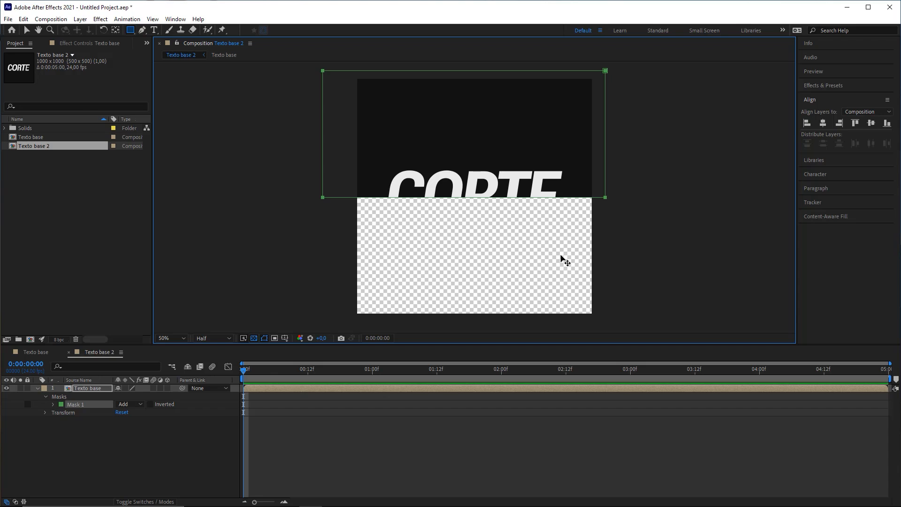
{"action": "left_click", "coordinate": [311, 436]}
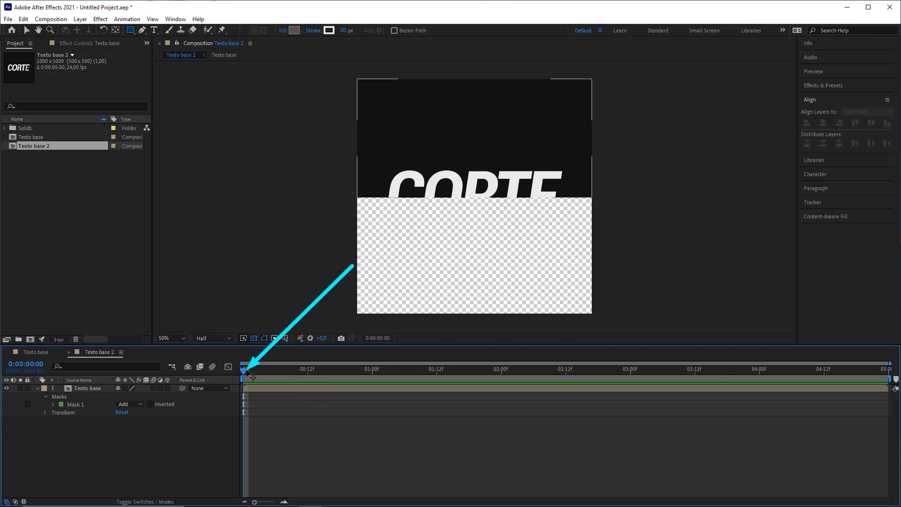
- Reveal the Texto base layer's Position property and set its first keyframe at 0:00:00:00
{"action": "left_click_drag", "start_coordinate": [281, 371], "coordinate": [244, 371]}
{"action": "left_click", "coordinate": [100, 389]}
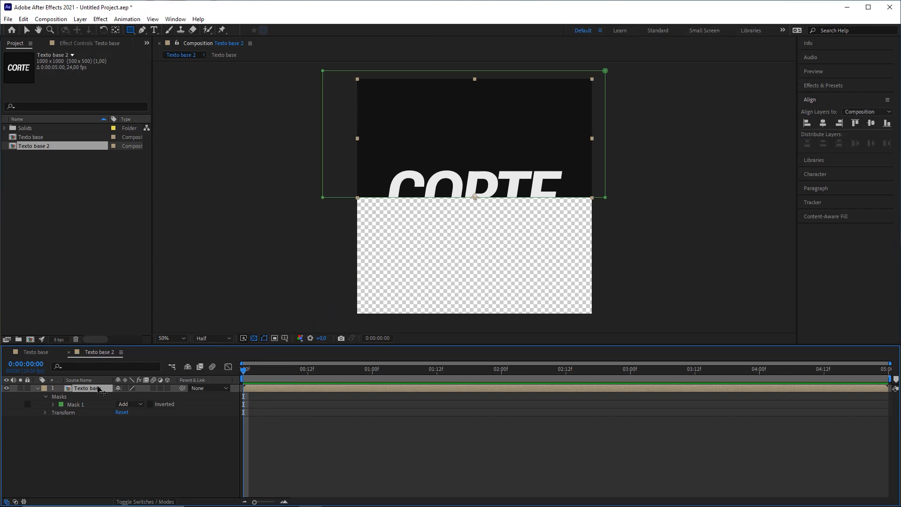
{"action": "key", "text": "p"}
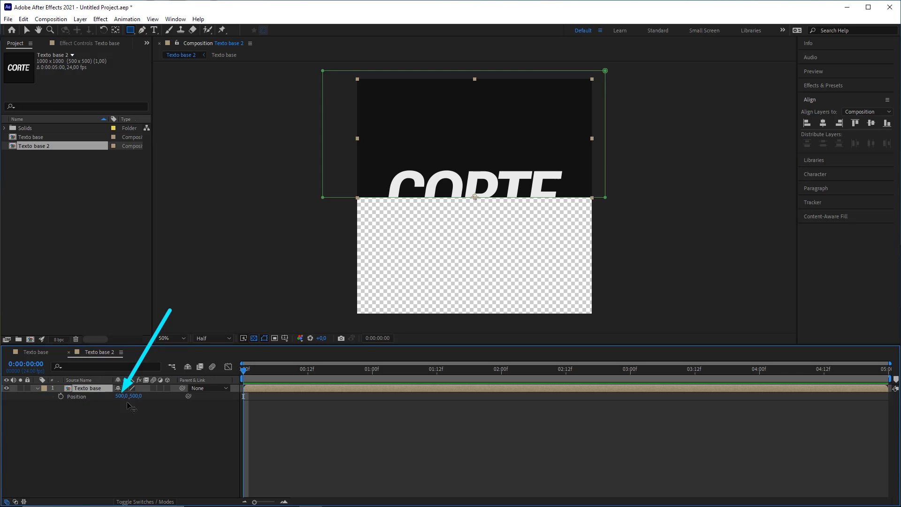
{"action": "left_click_drag", "start_coordinate": [136, 404], "coordinate": [262, 398]}
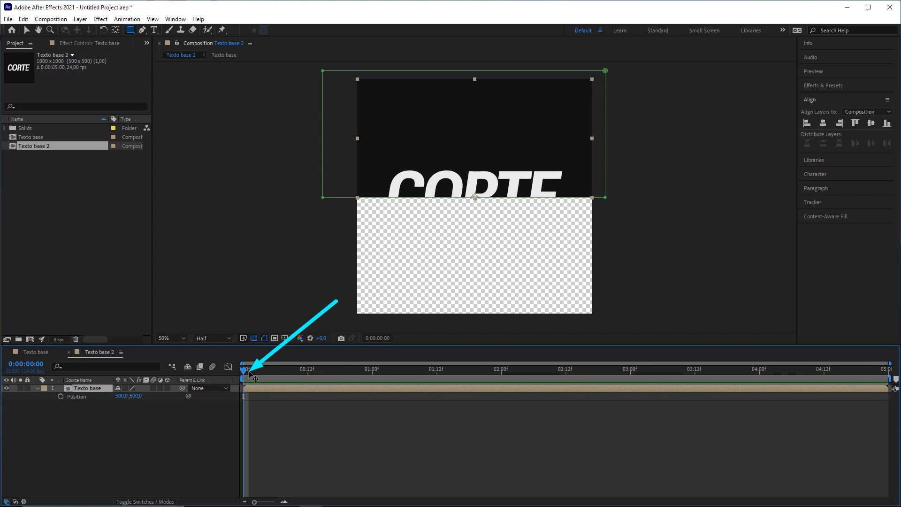
{"action": "left_click", "coordinate": [61, 396]}
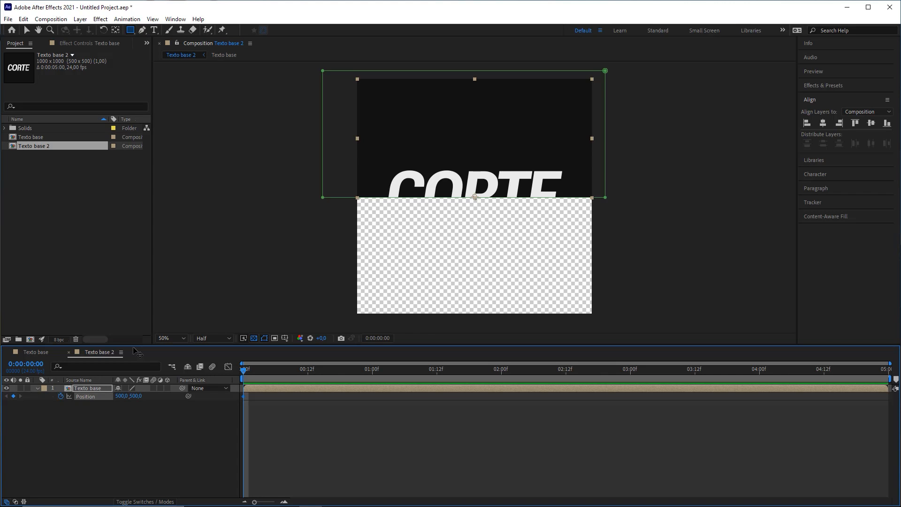
- Move the current time to 0:00:00:20 and switch to the Selection tool
{"action": "key", "text": "space"}
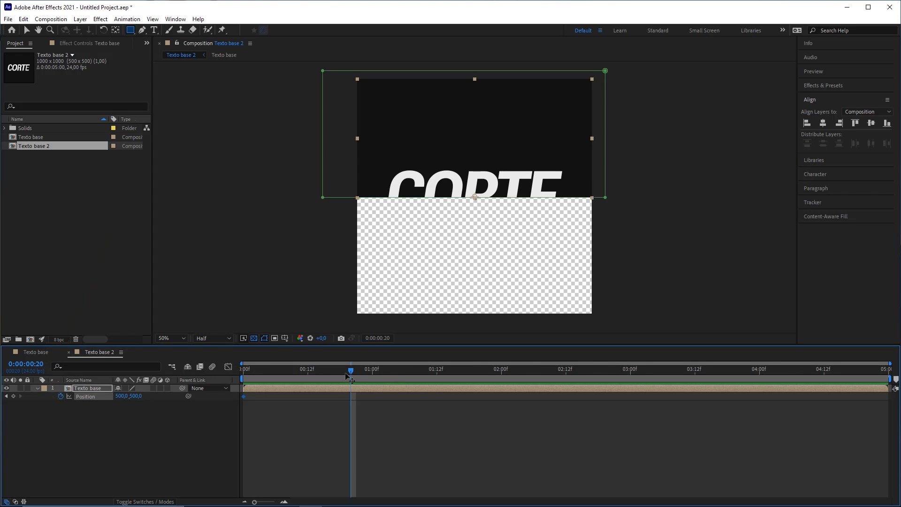
{"action": "mouse_move", "coordinate": [351, 370]}
{"action": "left_mouse_down"}
{"action": "mouse_move", "coordinate": [334, 373]}
{"action": "mouse_move", "coordinate": [352, 374]}
{"action": "left_mouse_up"}
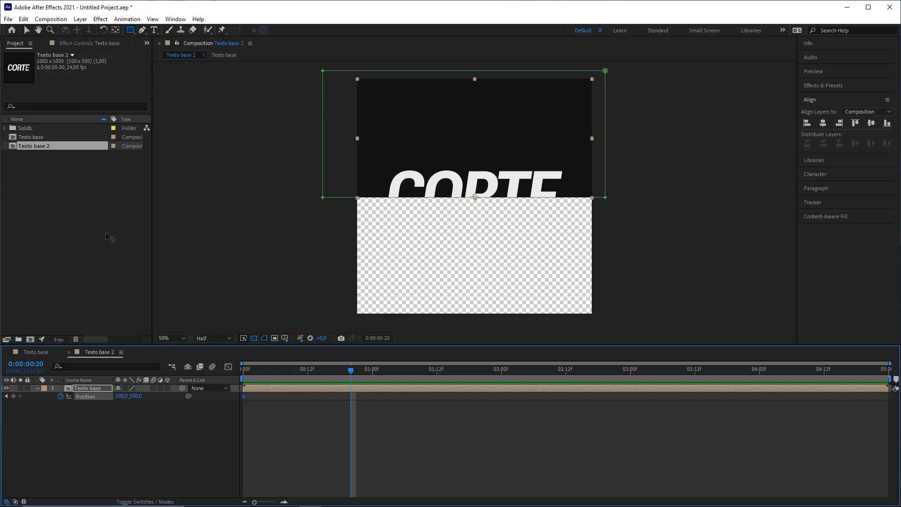
{"action": "left_click", "coordinate": [27, 30]}
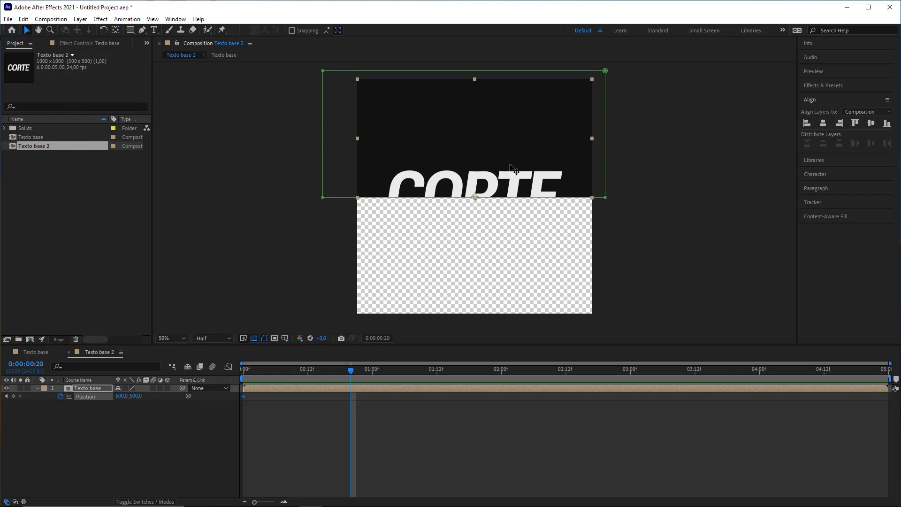
{"action": "mouse_move", "coordinate": [515, 178]}
{"action": "left_mouse_down"}
{"action": "mouse_move", "coordinate": [516, 164]}
{"action": "mouse_move", "coordinate": [516, 188]}
{"action": "mouse_move", "coordinate": [515, 174]}
{"action": "mouse_move", "coordinate": [547, 186]}
{"action": "mouse_move", "coordinate": [444, 183]}
{"action": "mouse_move", "coordinate": [440, 162]}
{"action": "mouse_move", "coordinate": [519, 185]}
{"action": "mouse_move", "coordinate": [509, 183]}
{"action": "left_mouse_up"}
{"action": "key", "text": "ctrl+z"}
{"action": "key", "text": "ctrl+z"}
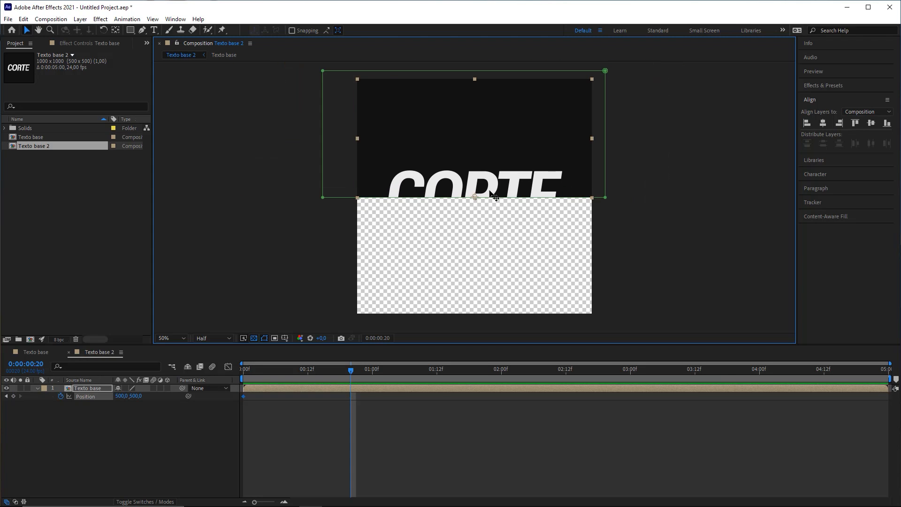
- Nudge the masked Texto base layer straight up to position 500, 416 to create its second Position keyframe, and deselect it
{"action": "key", "text": "Up"}
{"action": "key", "text": "Up"}
{"action": "key", "text": "Up"}
{"action": "key", "text": "Up"}
{"action": "key", "text": "Up"}
{"action": "key", "text": "Up"}
{"action": "key", "text": "Up"}
{"action": "key", "text": "Up"}
{"action": "key", "text": "Up"}
{"action": "key", "text": "Up"}
{"action": "key", "text": "Up"}
{"action": "key", "text": "Up"}
{"action": "key", "text": "Up"}
{"action": "key", "text": "Up"}
{"action": "key", "text": "Up"}
{"action": "key", "text": "Up"}
{"action": "key", "text": "Up"}
{"action": "key", "text": "Up"}
{"action": "key", "text": "Up"}
{"action": "key", "text": "Up"}
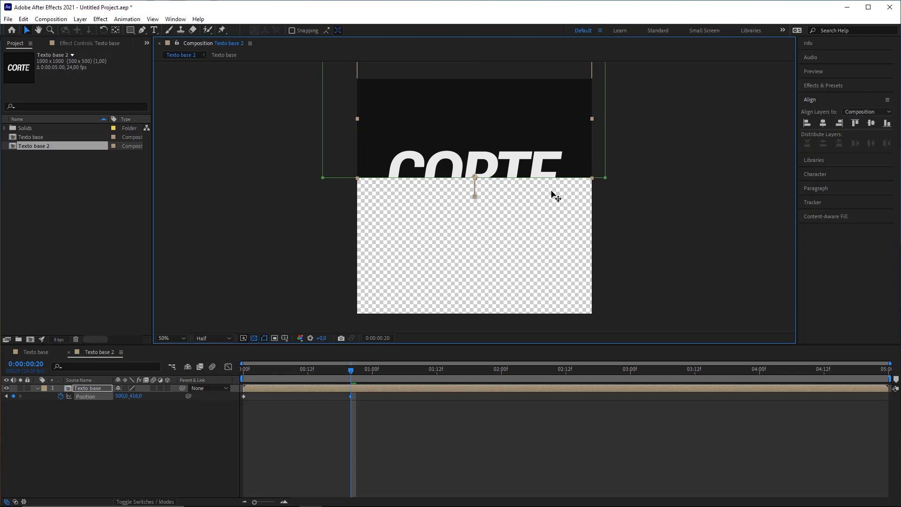
{"action": "left_click", "coordinate": [392, 452]}
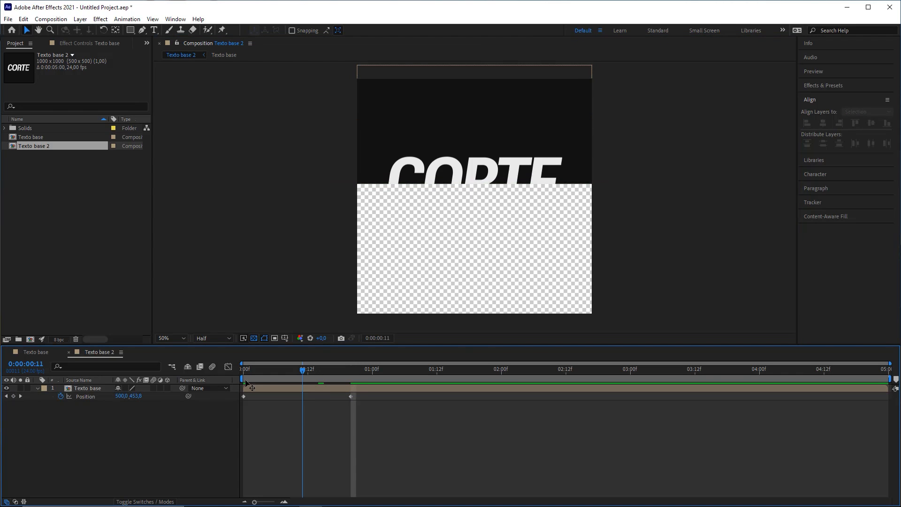
- Preview the upper half's position animation from the start of the composition
{"action": "key", "text": "Home"}
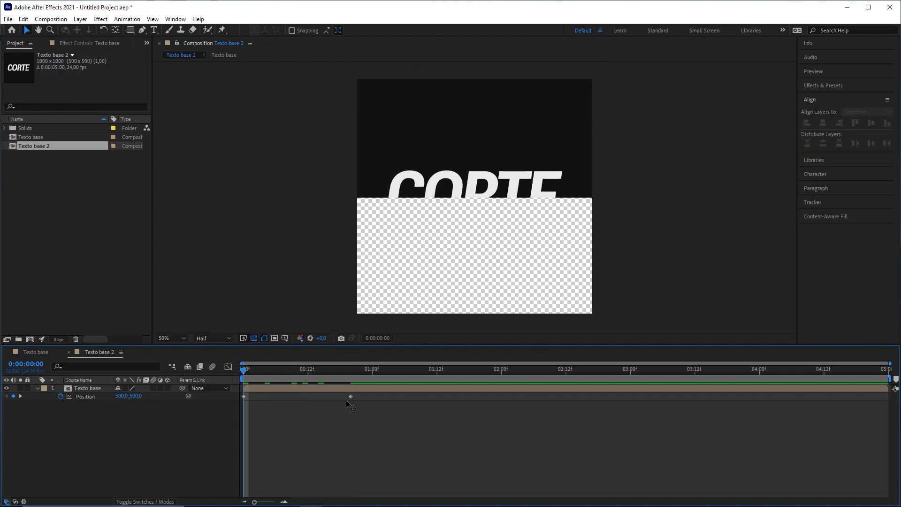
{"action": "key", "text": "space"}
{"action": "key", "text": "space"}
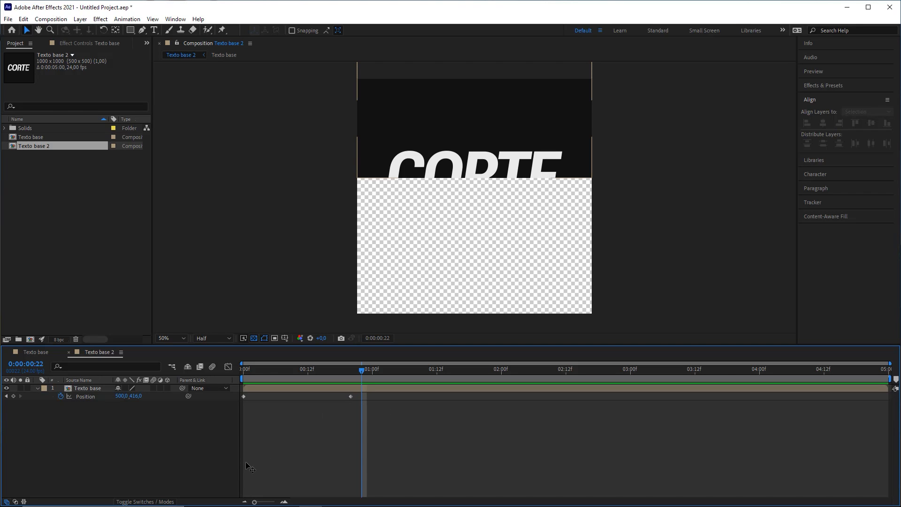
- Show the Position property in the Graph Editor and apply Easy Ease to both of its keyframes
{"action": "left_click", "coordinate": [228, 367]}
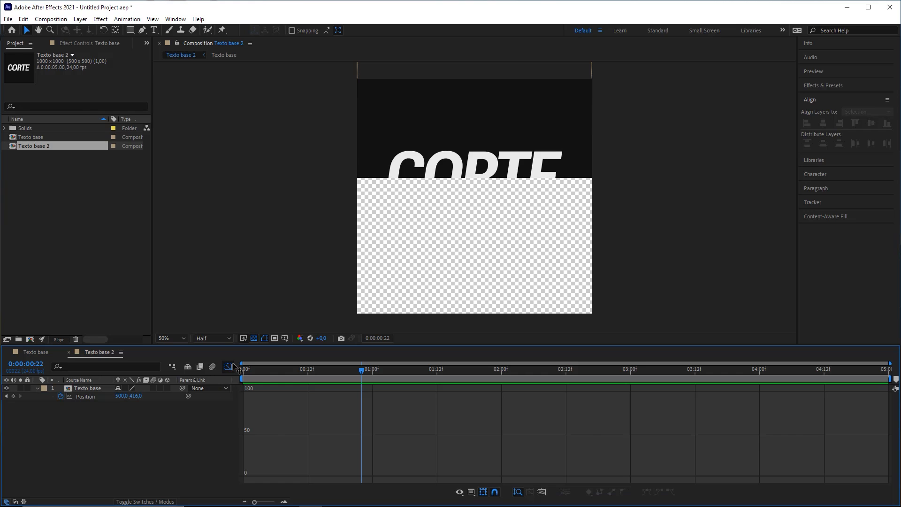
{"action": "left_click", "coordinate": [84, 397]}
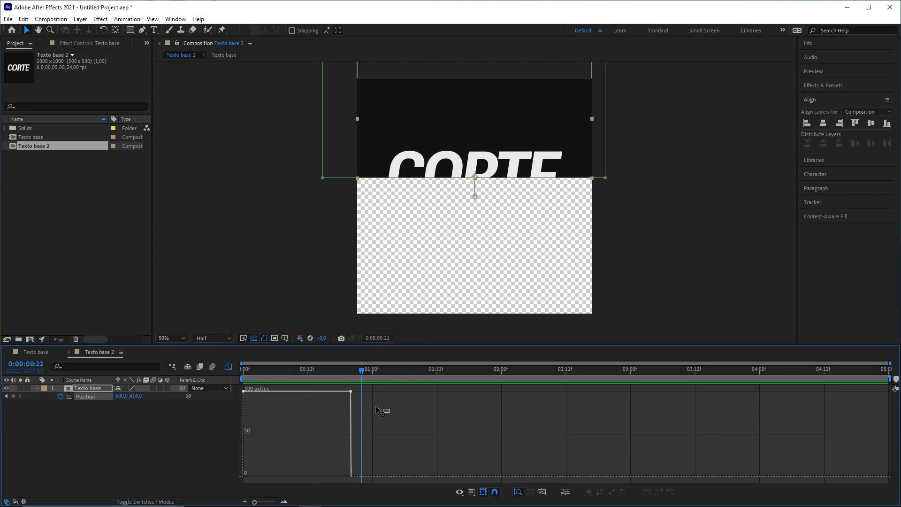
{"action": "left_click_drag", "start_coordinate": [390, 414], "coordinate": [196, 397]}
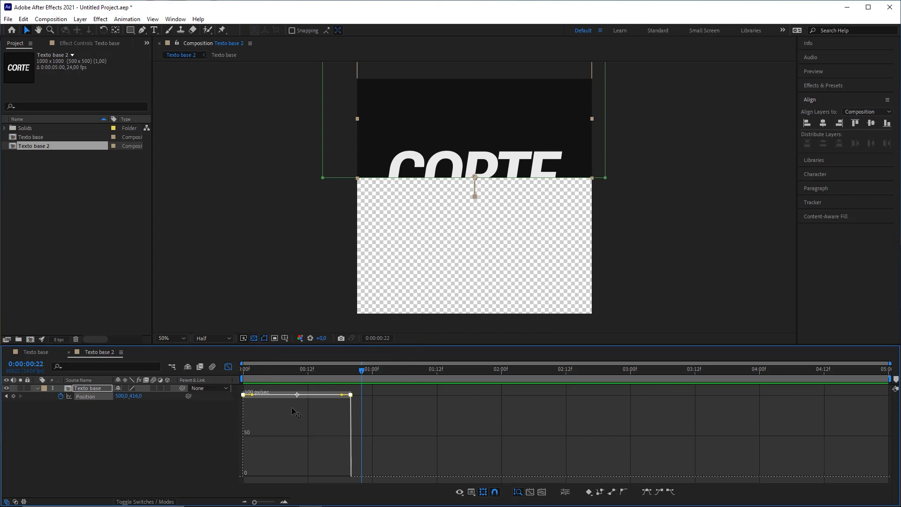
{"action": "right_click", "coordinate": [245, 395]}
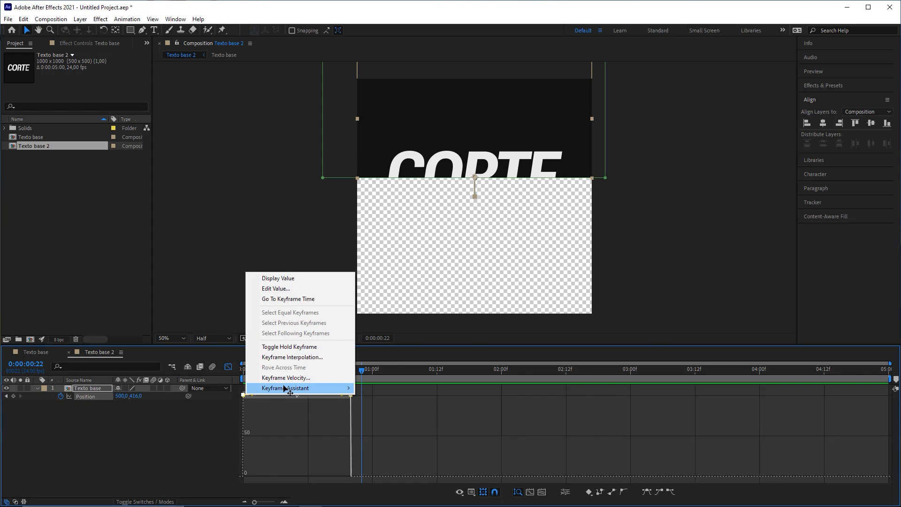
{"action": "mouse_move", "coordinate": [285, 390]}
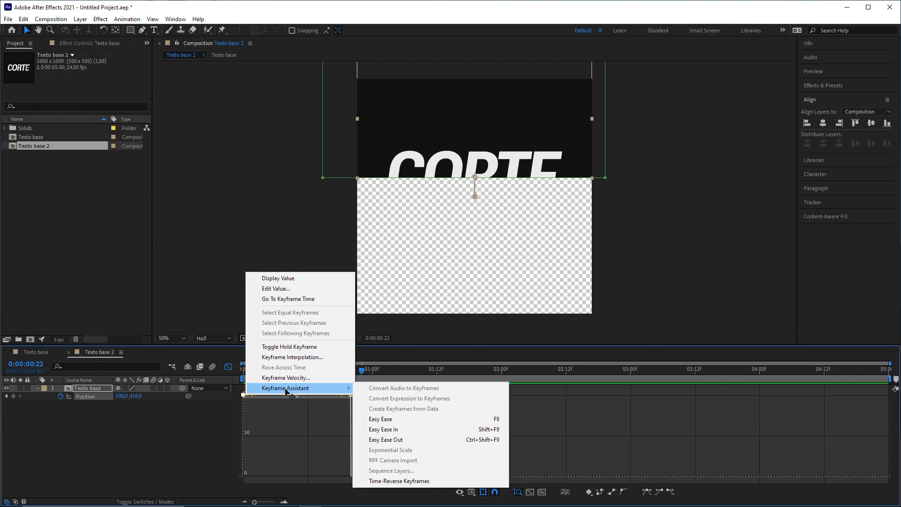
{"action": "left_click", "coordinate": [395, 421]}
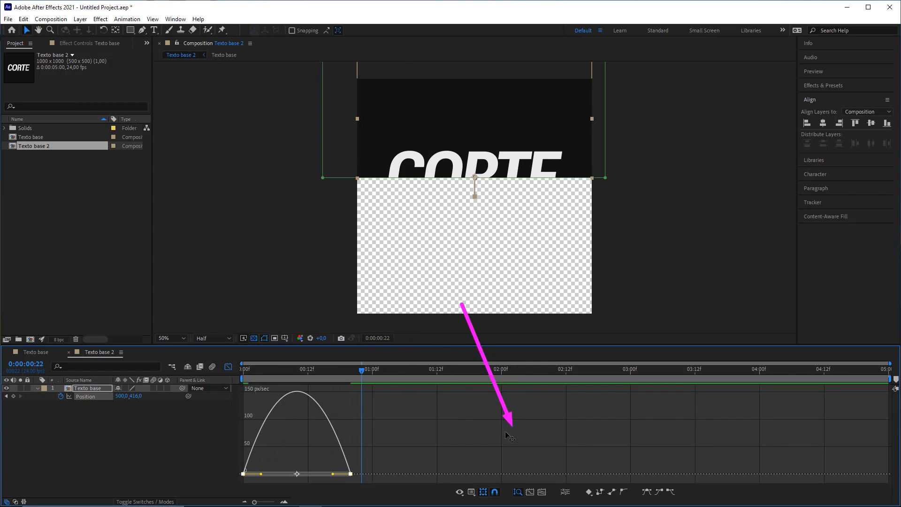
- View the Position animation's value graph and return to editing its speed graph
{"action": "key", "text": "ctrl+s"}
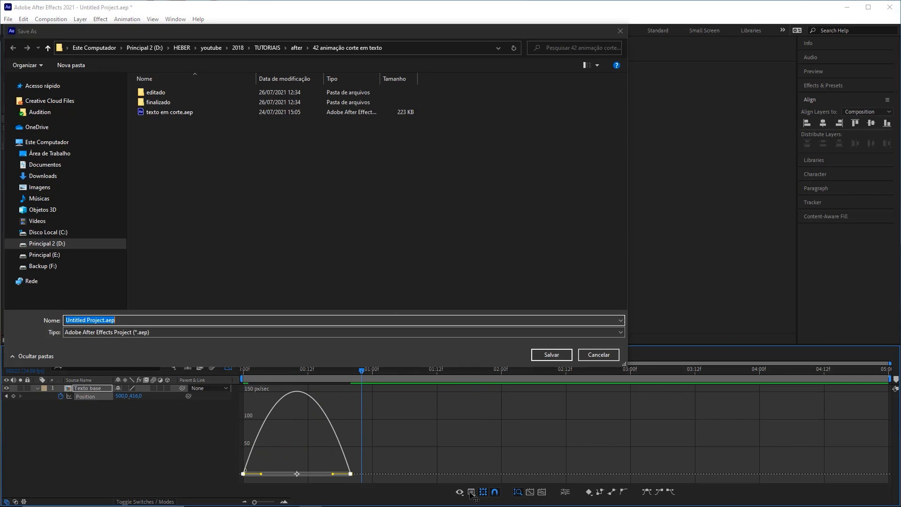
{"action": "key", "text": "Escape"}
{"action": "left_click", "coordinate": [472, 492]}
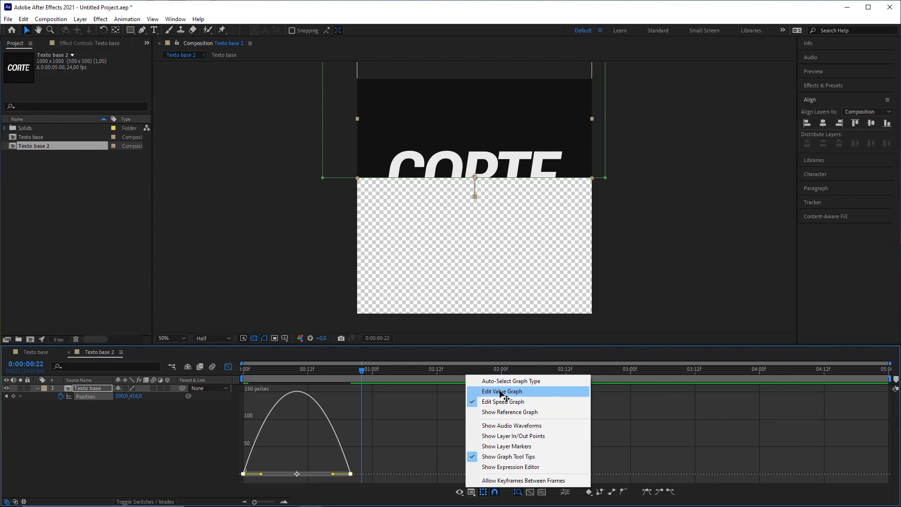
{"action": "left_click", "coordinate": [501, 392]}
{"action": "left_click", "coordinate": [472, 492]}
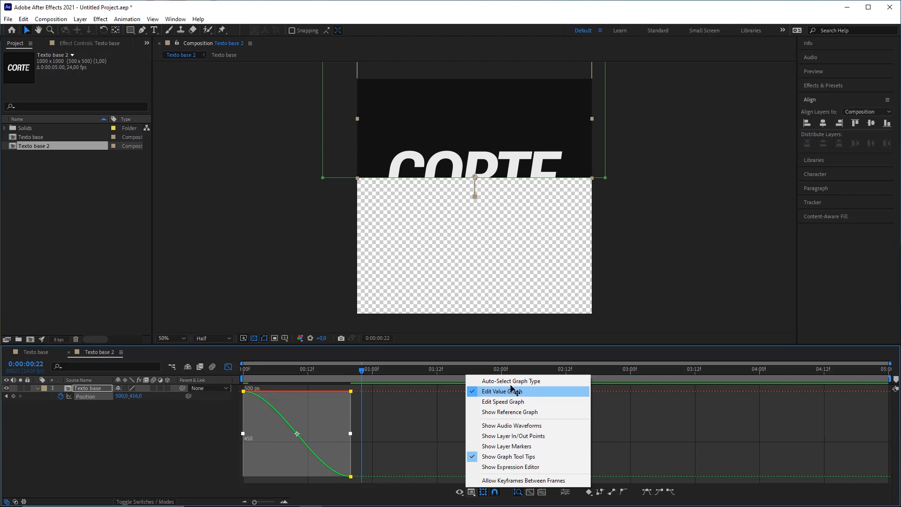
{"action": "left_click", "coordinate": [505, 402]}
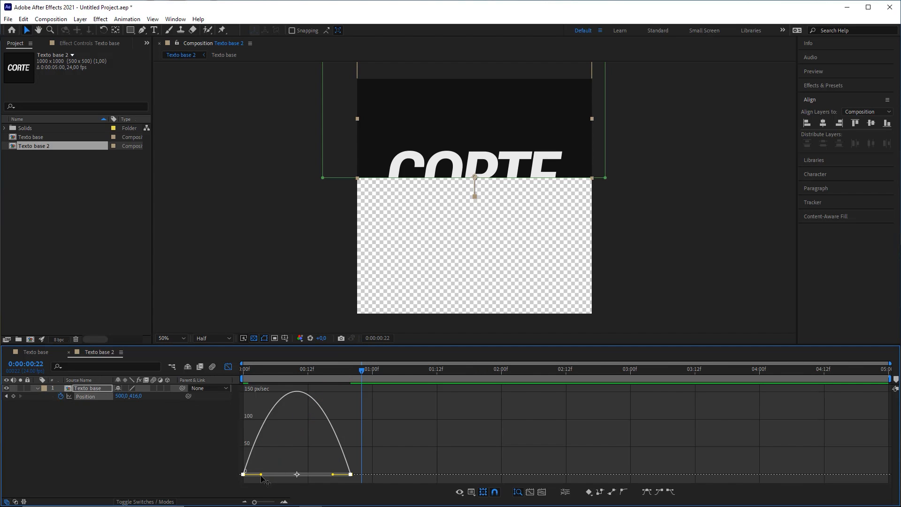
- Pull the ease handles of both Position keyframes toward the middle of the speed graph to form a sharp central peak, and preview the motion
{"action": "left_click_drag", "start_coordinate": [263, 478], "coordinate": [293, 479]}
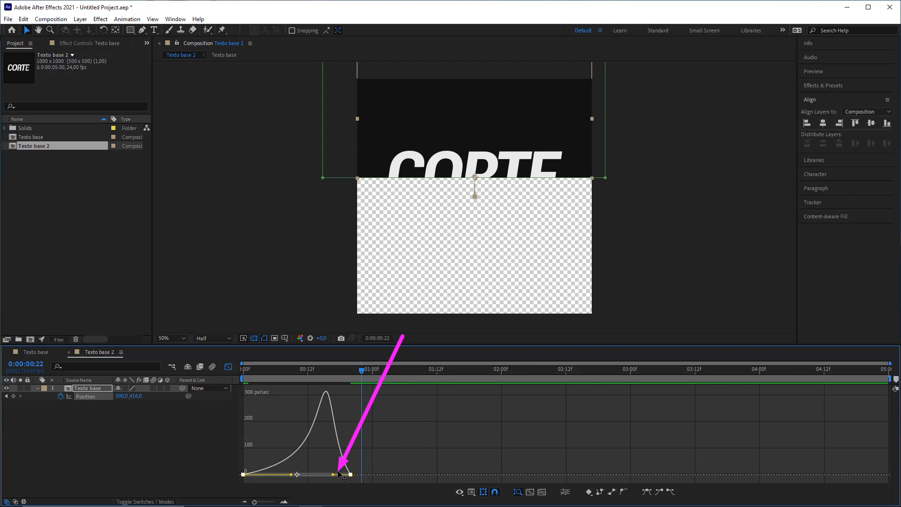
{"action": "left_click_drag", "start_coordinate": [333, 475], "coordinate": [303, 481]}
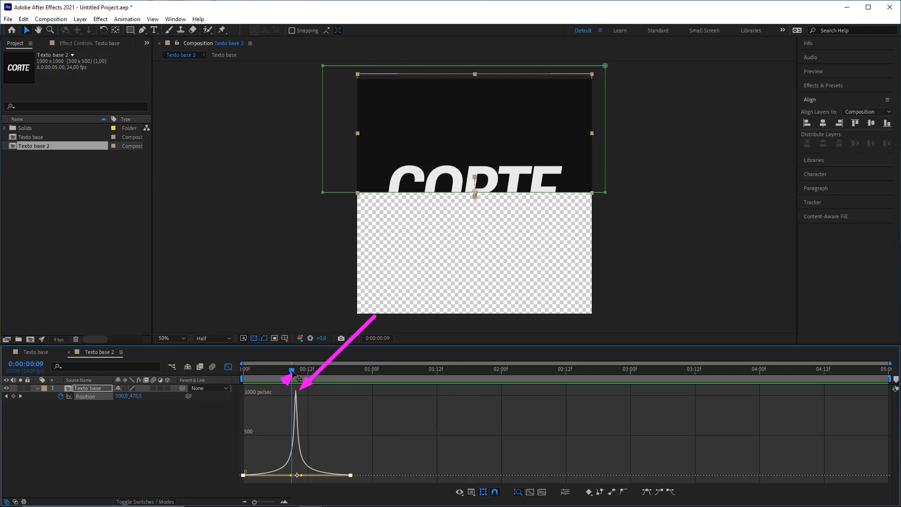
{"action": "key", "text": "space"}
{"action": "key", "text": "space"}
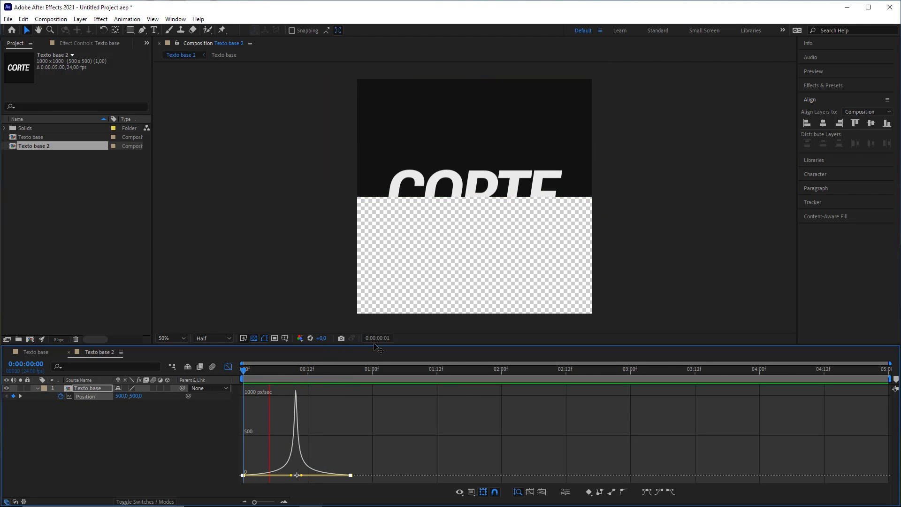
{"action": "key", "text": "space"}
{"action": "key", "text": "space"}
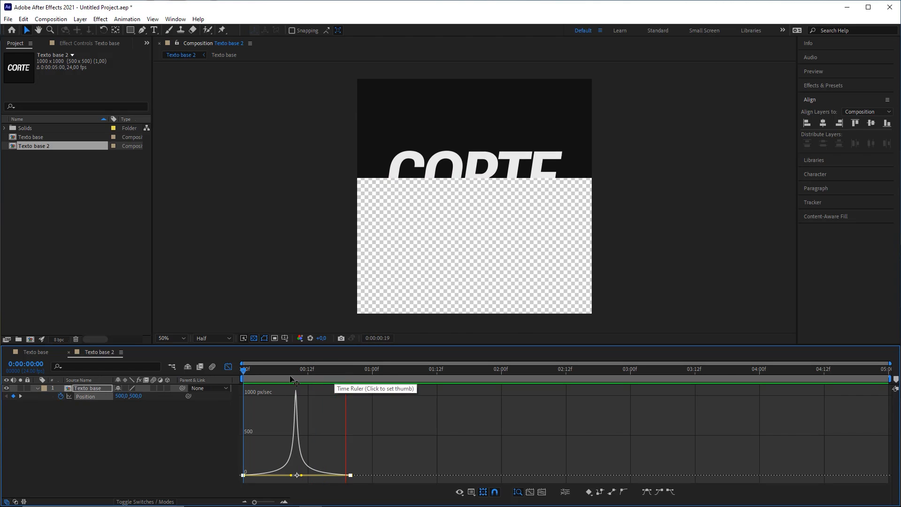
{"action": "key", "text": "space"}
{"action": "key", "text": "space"}
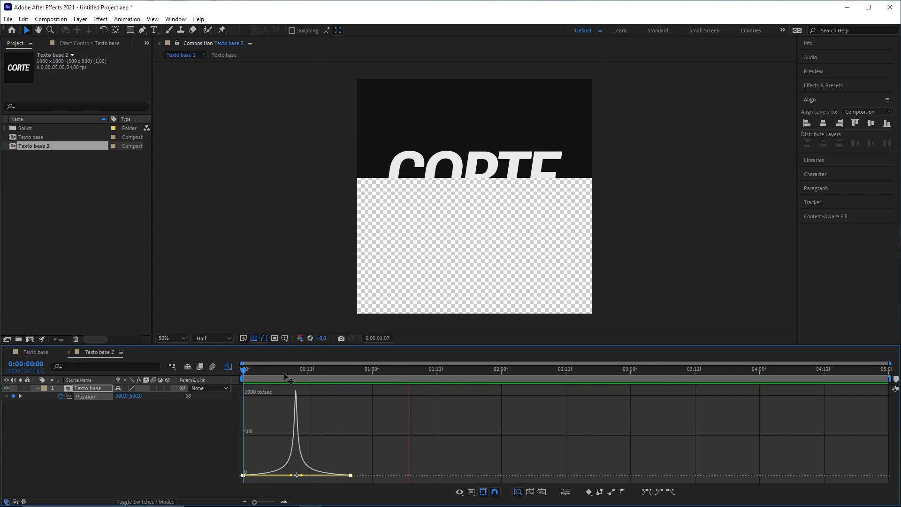
{"action": "key", "text": "space"}
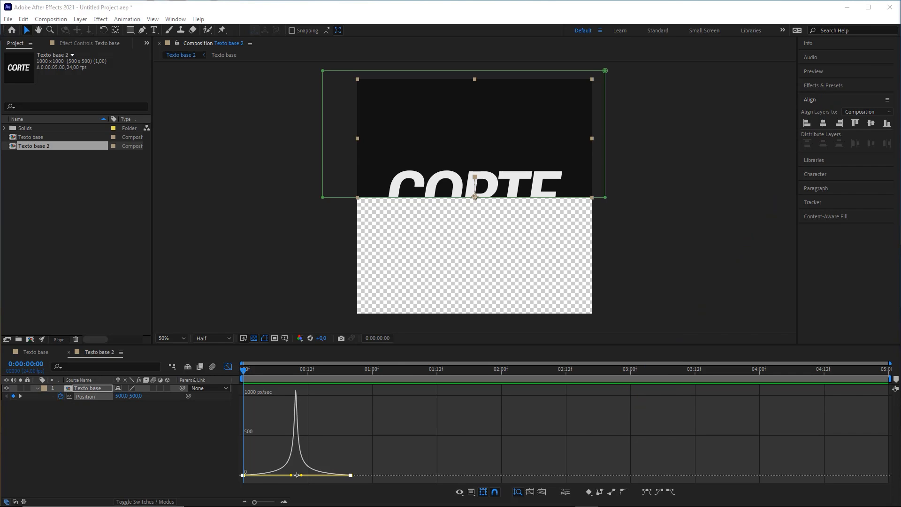
- Close the Graph Editor, preview the eased upper-half animation from the layer timeline, and deselect everything
{"action": "left_click", "coordinate": [378, 411]}
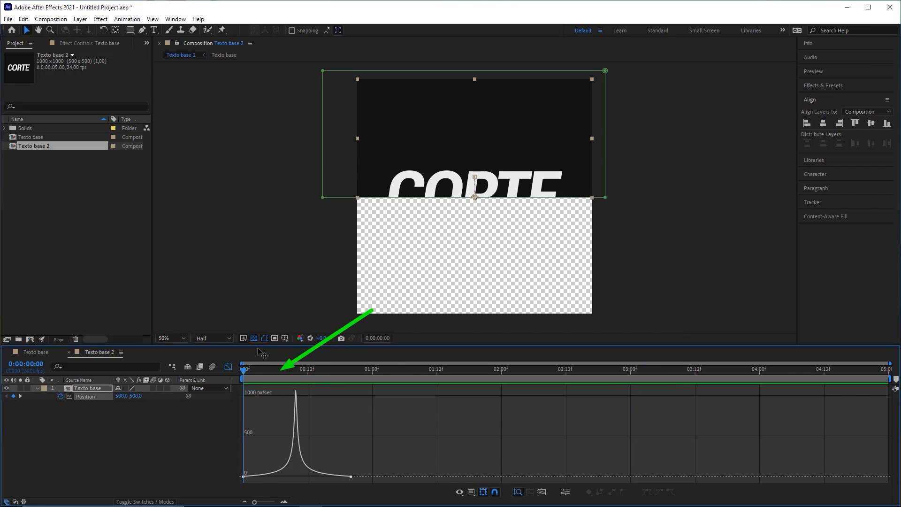
{"action": "key", "text": "shift+F3"}
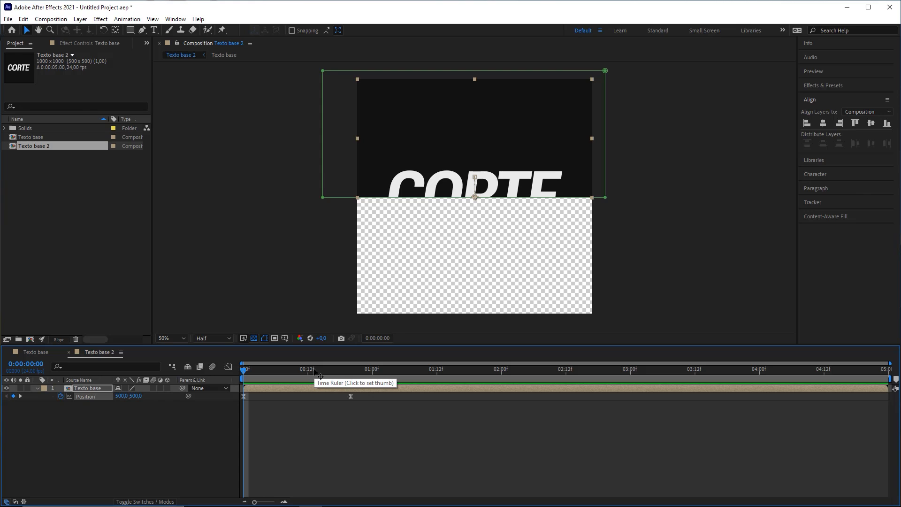
{"action": "key", "text": "space"}
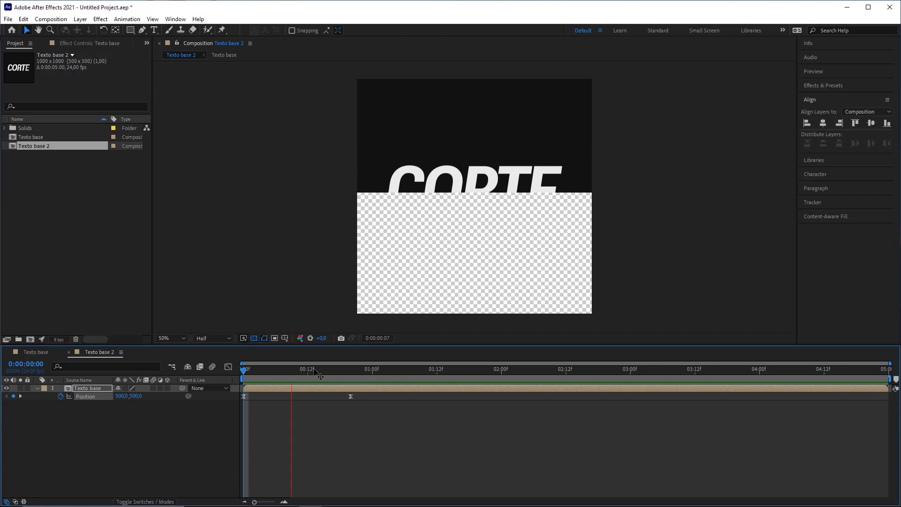
{"action": "key", "text": "space"}
{"action": "left_click", "coordinate": [136, 420]}
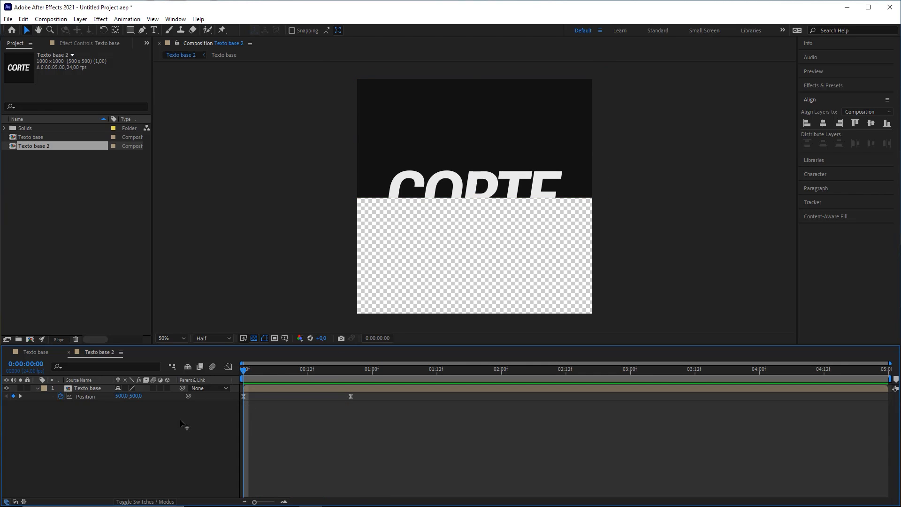
- Duplicate the masked Texto base layer together with its Position animation, and clear the selection
{"action": "left_click", "coordinate": [92, 397]}
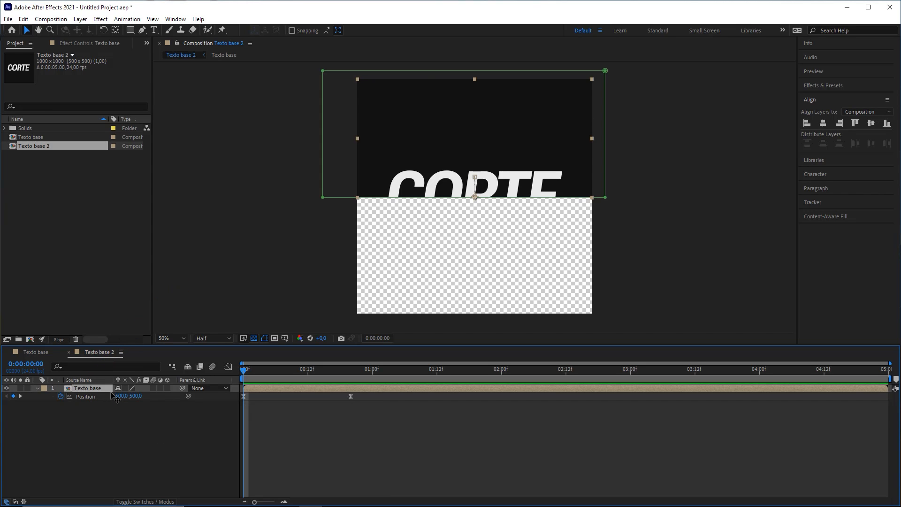
{"action": "key", "text": "ctrl+d"}
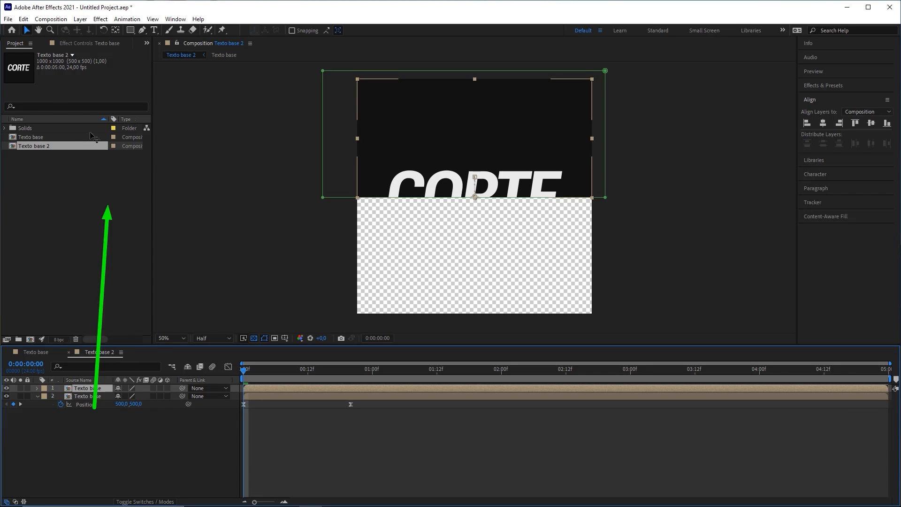
{"action": "left_click", "coordinate": [23, 19]}
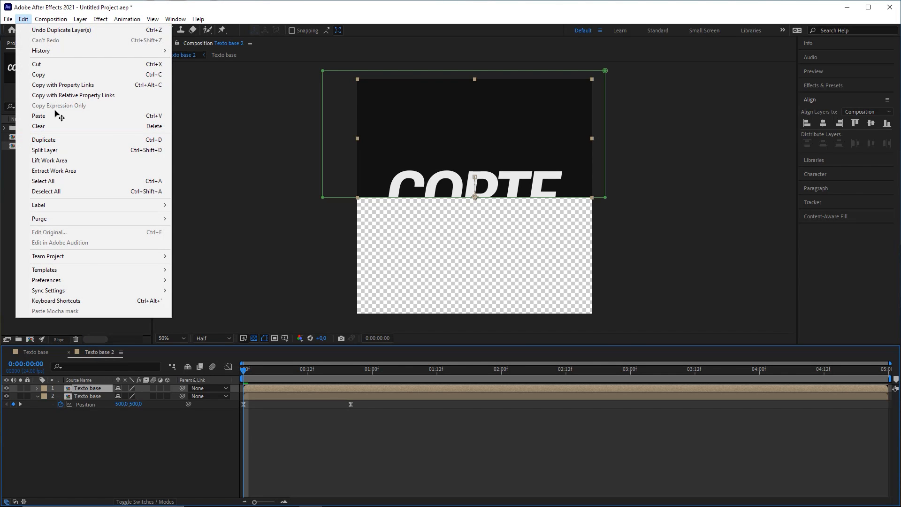
{"action": "mouse_move", "coordinate": [48, 20]}
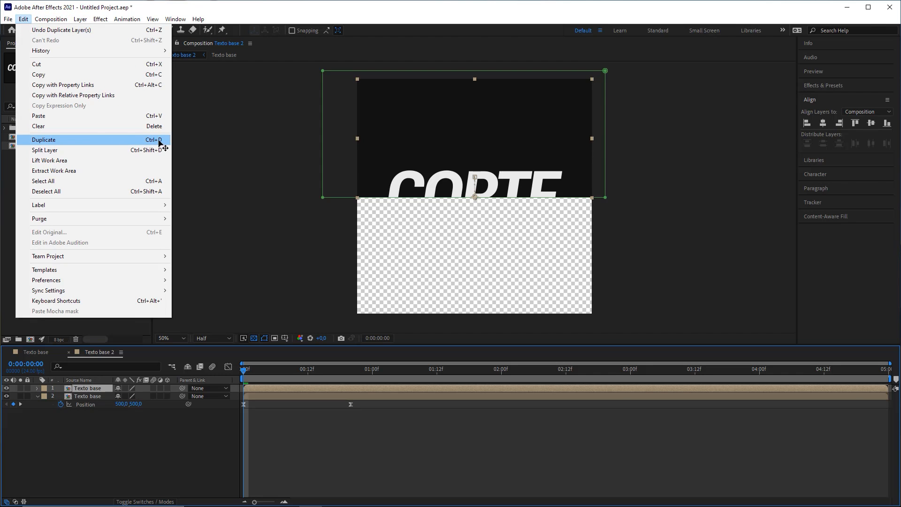
{"action": "left_click", "coordinate": [300, 439]}
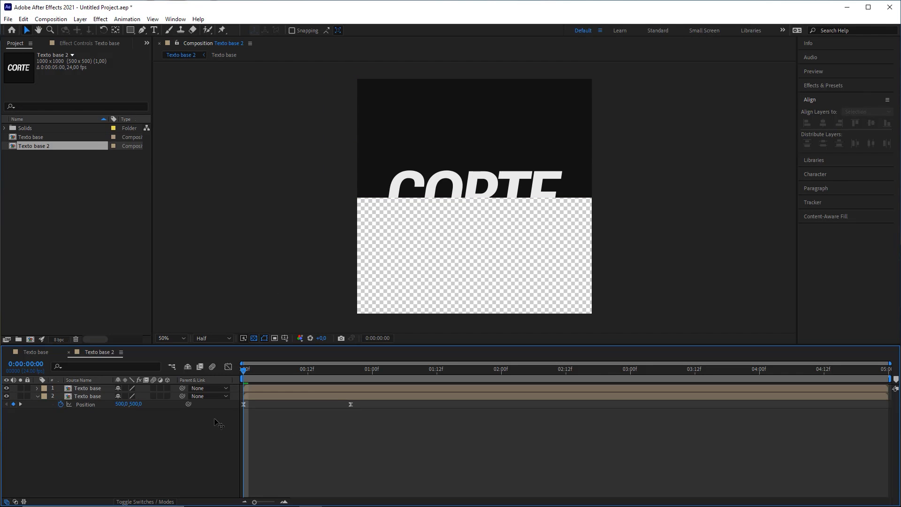
- Invert Mask 1 on the duplicated Texto base layer so that it reveals the lower half of the text
{"action": "left_click", "coordinate": [82, 389]}
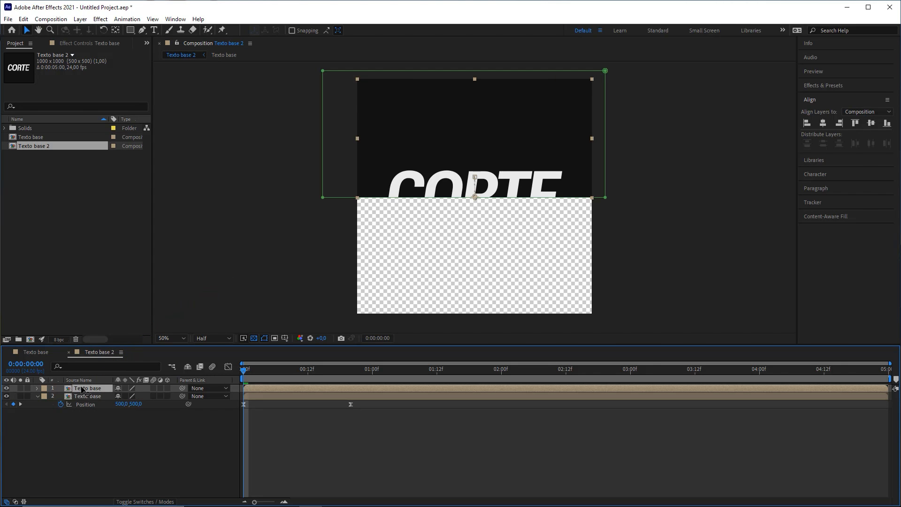
{"action": "left_click", "coordinate": [37, 389]}
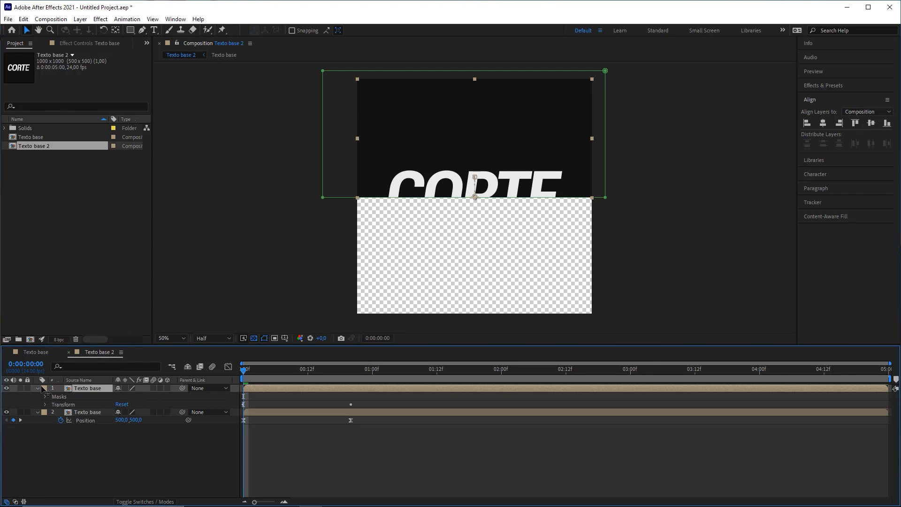
{"action": "left_click", "coordinate": [42, 397]}
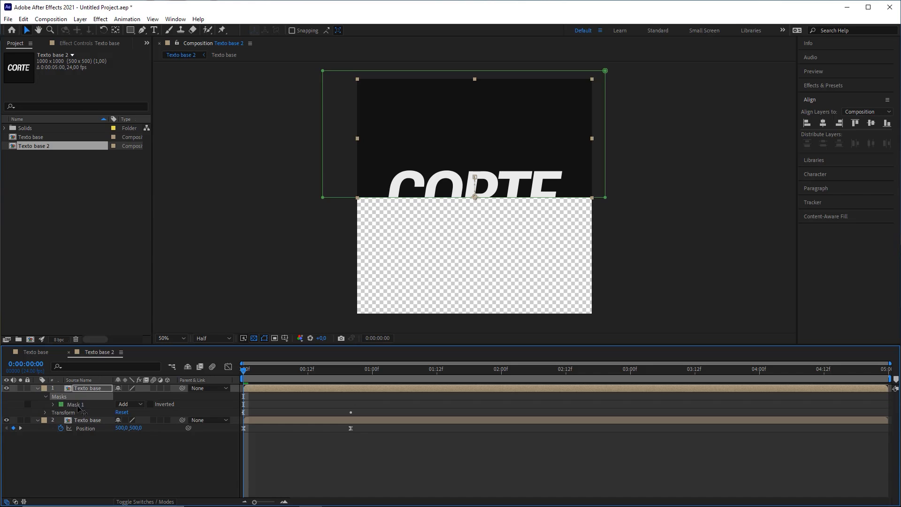
{"action": "left_click", "coordinate": [78, 405]}
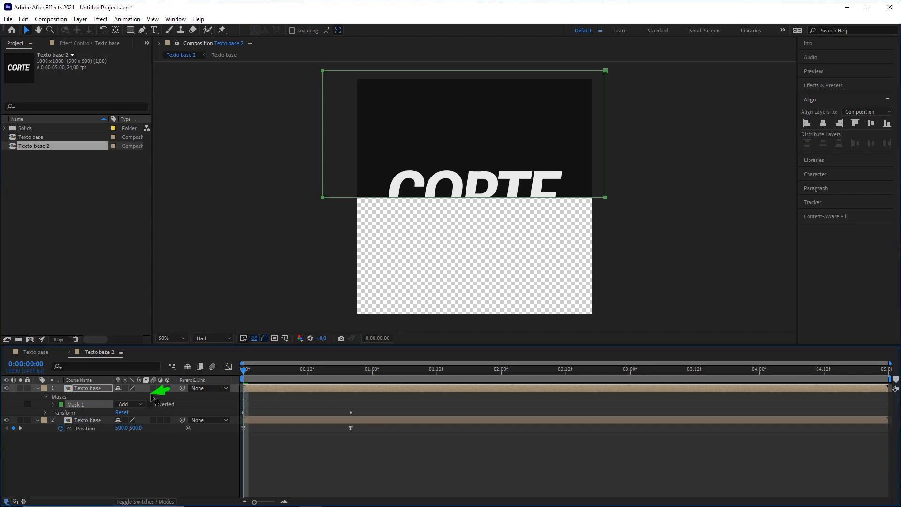
{"action": "left_click", "coordinate": [150, 404]}
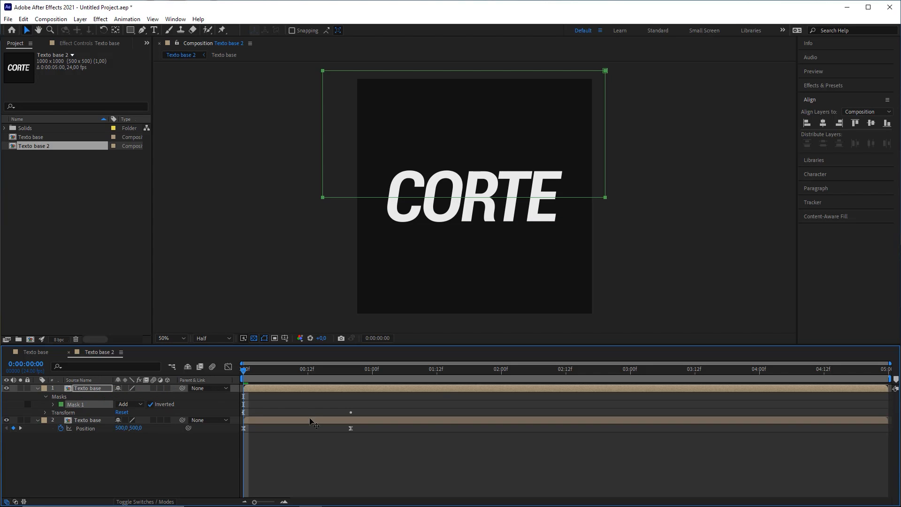
{"action": "left_click", "coordinate": [310, 459]}
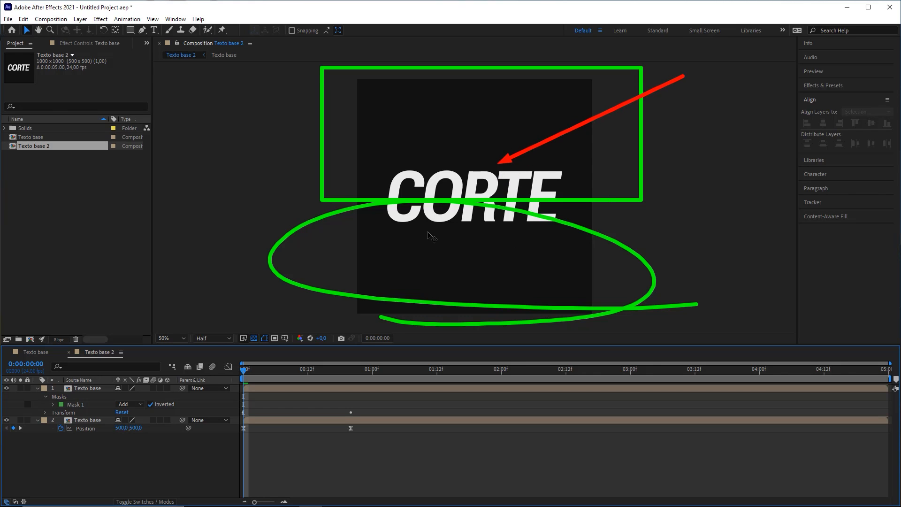
- Hide the original Texto base layer to isolate the lower half on the duplicate
{"action": "left_click", "coordinate": [7, 420]}
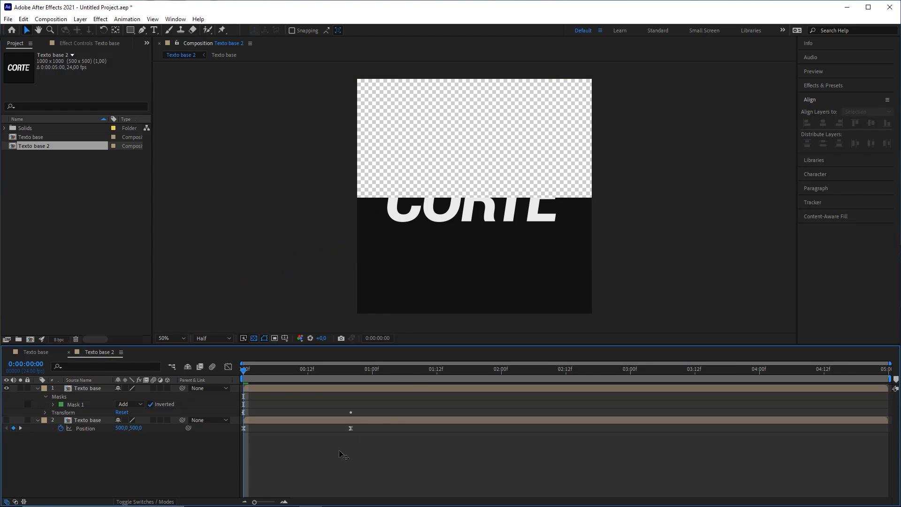
{"action": "left_click", "coordinate": [94, 390]}
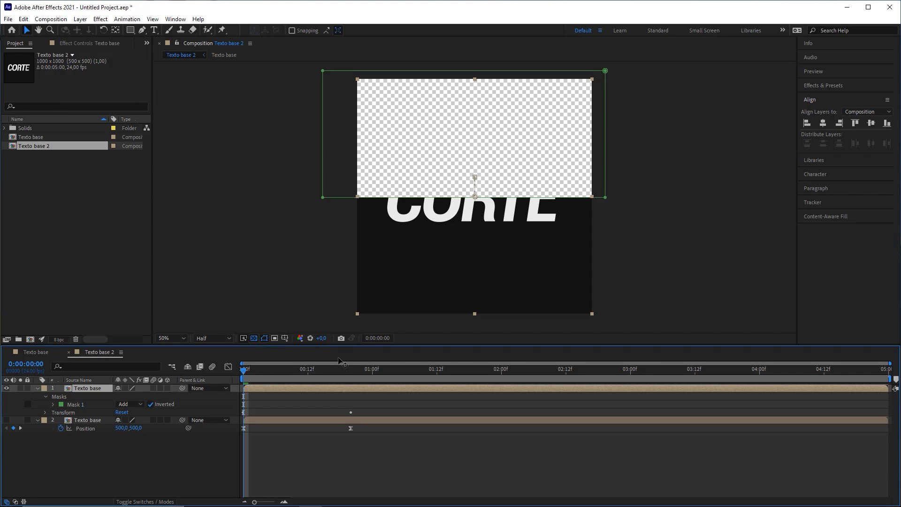
{"action": "left_click", "coordinate": [132, 458]}
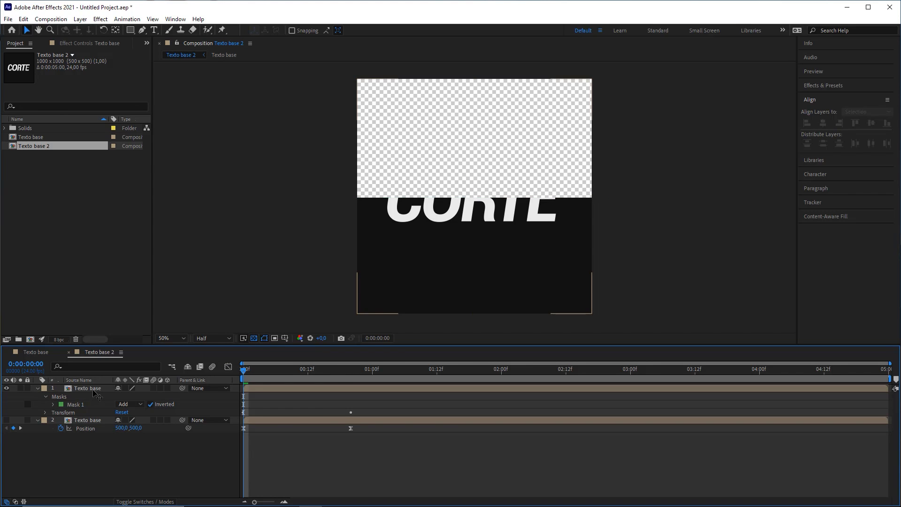
- Show the duplicate's Position property and move its keyframe at 0:00:00:20 straight down to 500, 588
{"action": "left_click", "coordinate": [91, 388]}
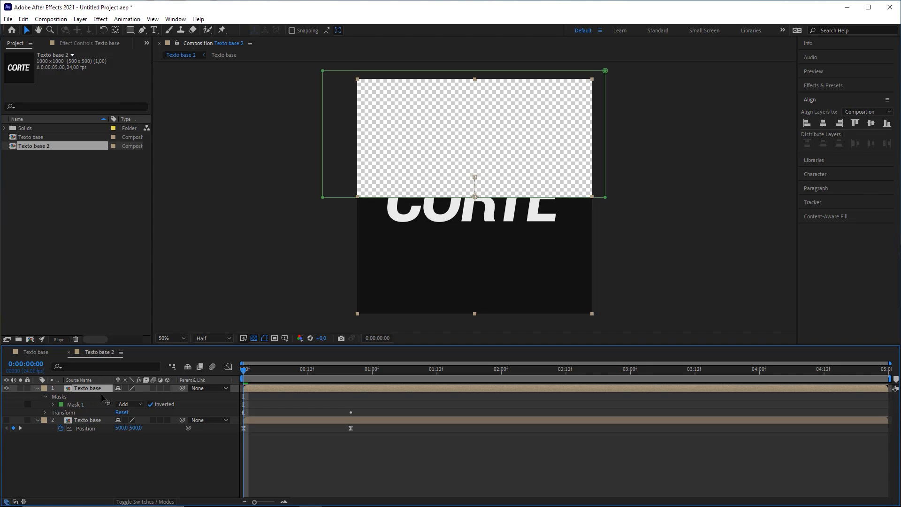
{"action": "key", "text": "p"}
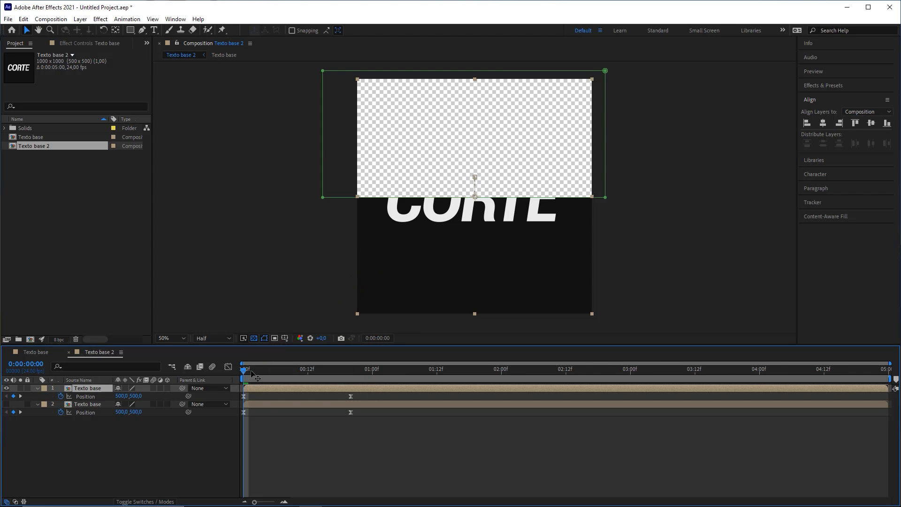
{"action": "left_click_drag", "start_coordinate": [245, 370], "coordinate": [354, 408]}
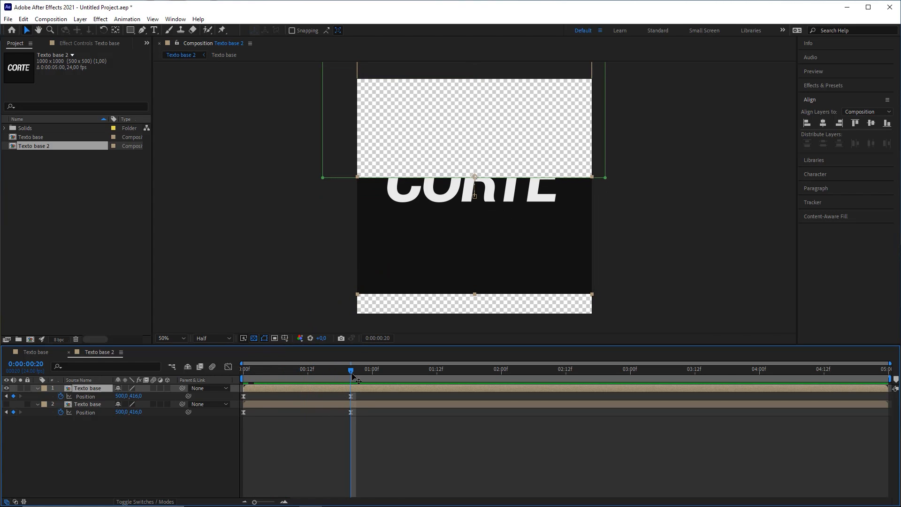
{"action": "left_click_drag", "start_coordinate": [394, 139], "coordinate": [407, 183]}
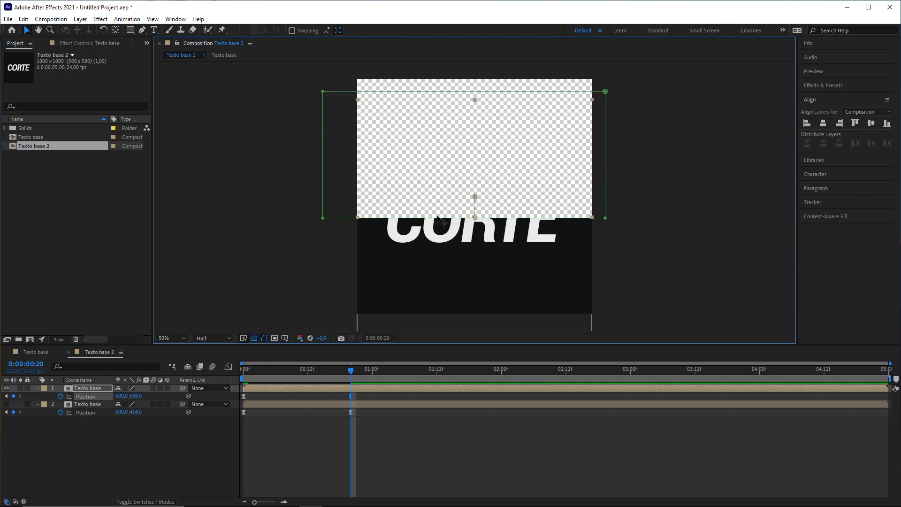
- Make the original Texto base layer visible again and preview both text halves separating from the start of the composition
{"action": "left_click", "coordinate": [6, 404]}
{"action": "left_click", "coordinate": [104, 439]}
{"action": "left_click_drag", "start_coordinate": [292, 373], "coordinate": [233, 376]}
{"action": "key", "text": "space"}
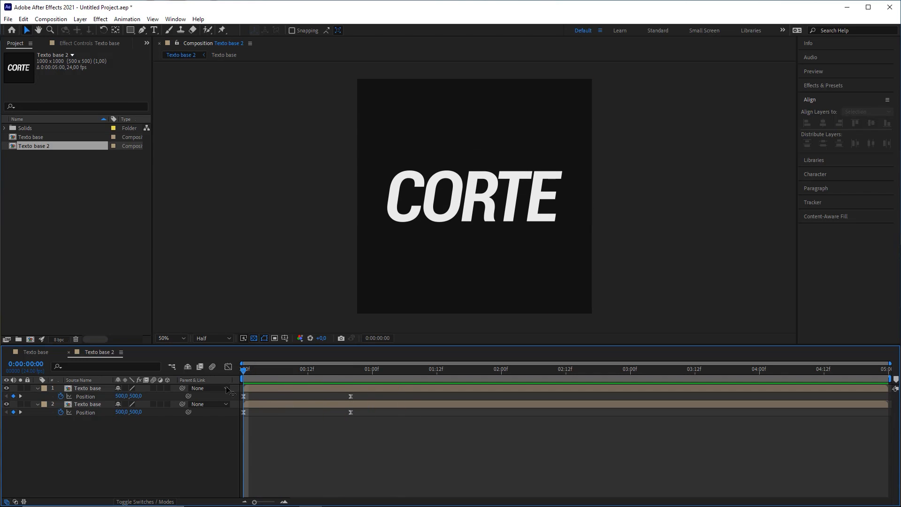
{"action": "key", "text": "space"}
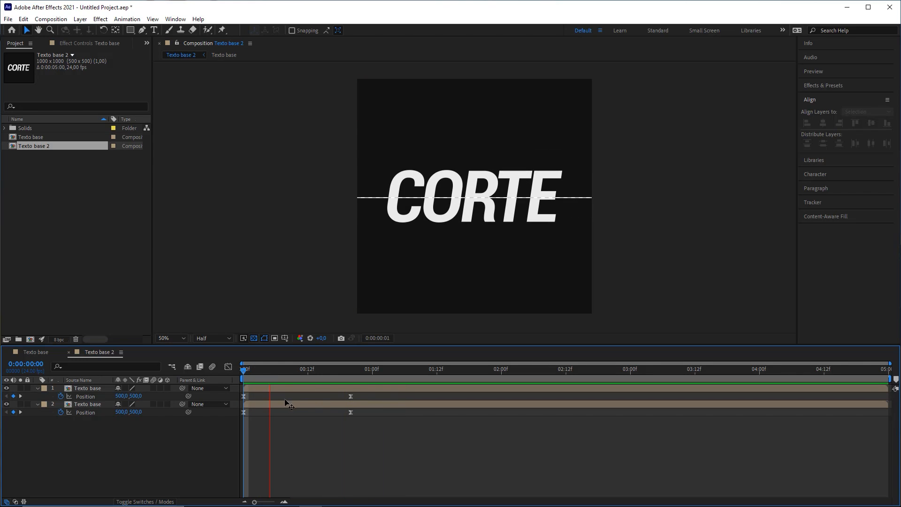
{"action": "left_click", "coordinate": [347, 371]}
{"action": "mouse_move", "coordinate": [347, 372]}
{"action": "left_mouse_down"}
{"action": "mouse_move", "coordinate": [268, 373]}
{"action": "mouse_move", "coordinate": [358, 375]}
{"action": "mouse_move", "coordinate": [357, 385]}
{"action": "left_mouse_up"}
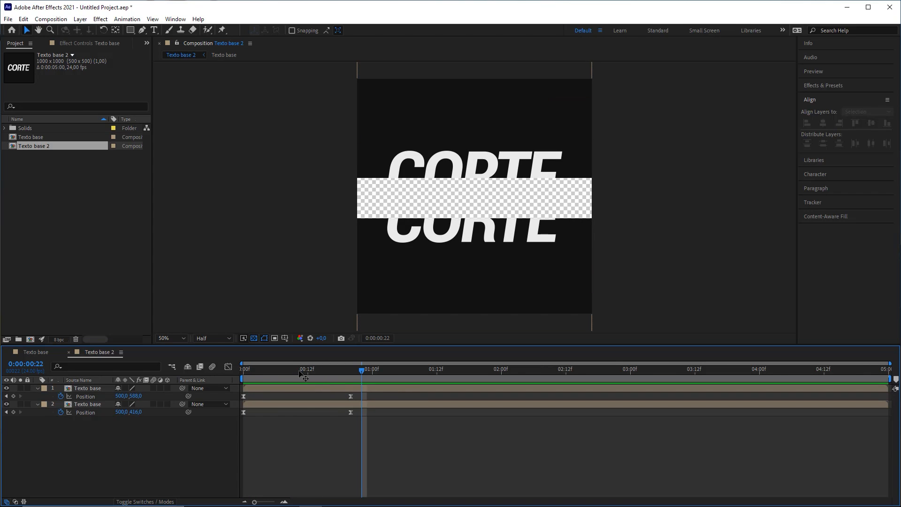
{"action": "left_click_drag", "start_coordinate": [303, 372], "coordinate": [389, 378]}
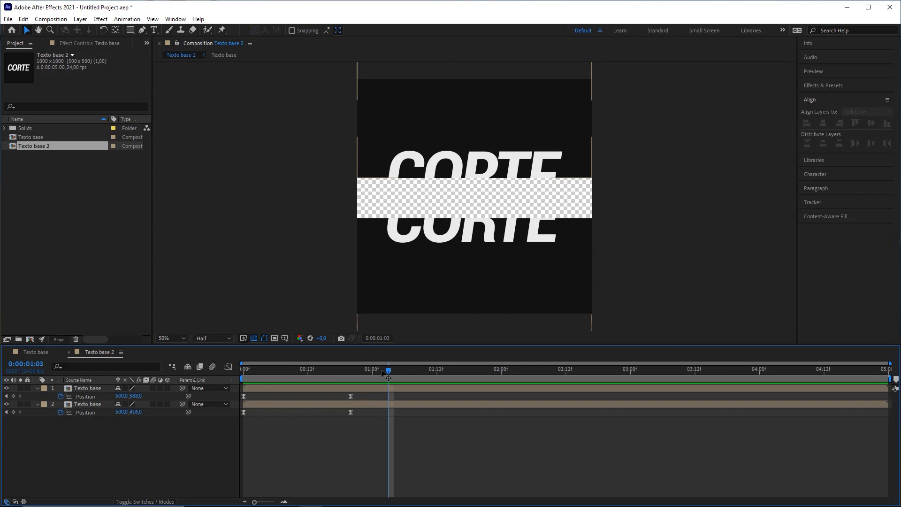
- Add Dark Gray Solid 1 from the Solids folder beneath both Texto base layers as the background, and deselect it
{"action": "mouse_move", "coordinate": [287, 333]}
{"action": "left_mouse_down"}
{"action": "mouse_move", "coordinate": [78, 143]}
{"action": "mouse_move", "coordinate": [24, 121]}
{"action": "mouse_move", "coordinate": [13, 107]}
{"action": "mouse_move", "coordinate": [24, 50]}
{"action": "mouse_move", "coordinate": [15, 62]}
{"action": "mouse_move", "coordinate": [16, 131]}
{"action": "mouse_move", "coordinate": [6, 132]}
{"action": "left_mouse_up"}
{"action": "left_click", "coordinate": [6, 132]}
{"action": "left_click", "coordinate": [5, 132]}
{"action": "left_click", "coordinate": [56, 138]}
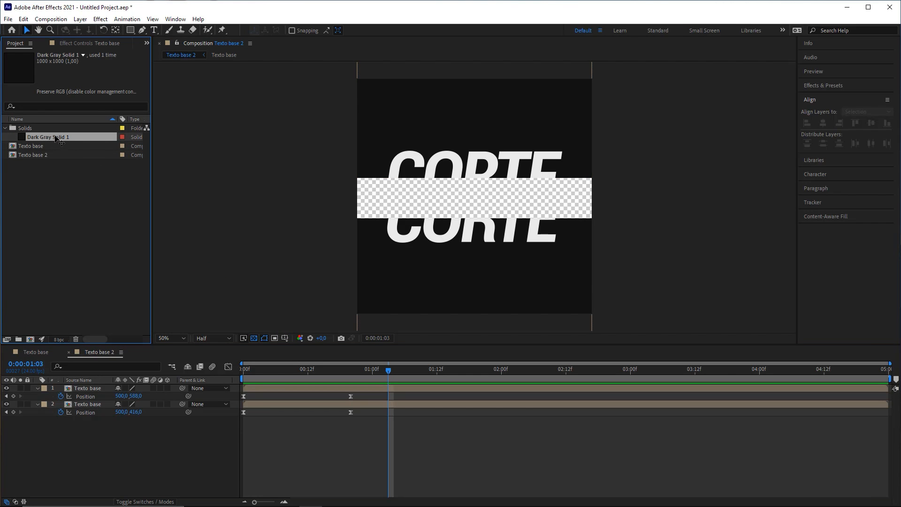
{"action": "left_click_drag", "start_coordinate": [57, 138], "coordinate": [182, 478]}
{"action": "left_click", "coordinate": [182, 479]}
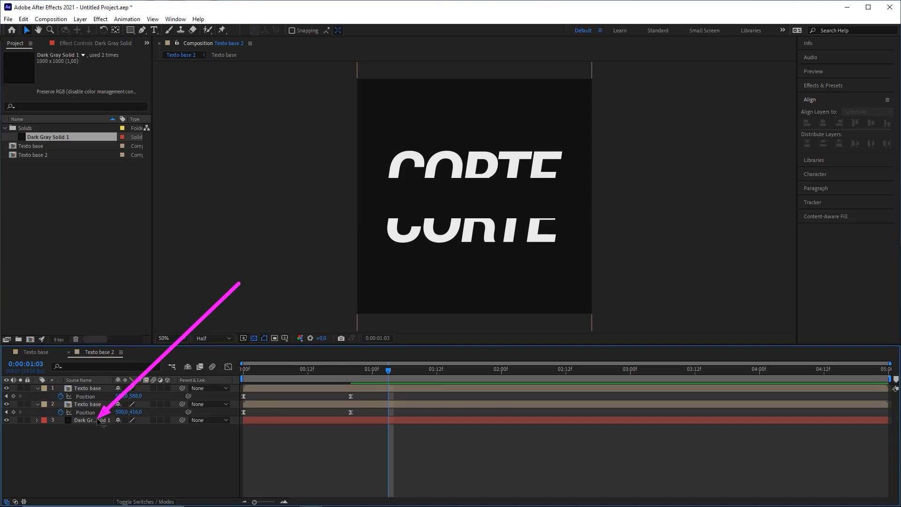
- Compare the Texto base composition with Texto base 2 and preview the separating text halves over the gray background
{"action": "left_click", "coordinate": [36, 353]}
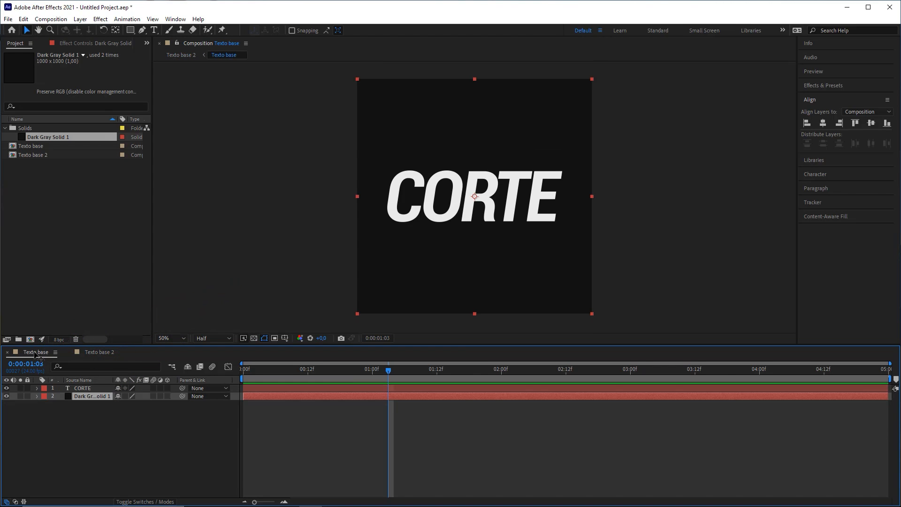
{"action": "left_click", "coordinate": [95, 452]}
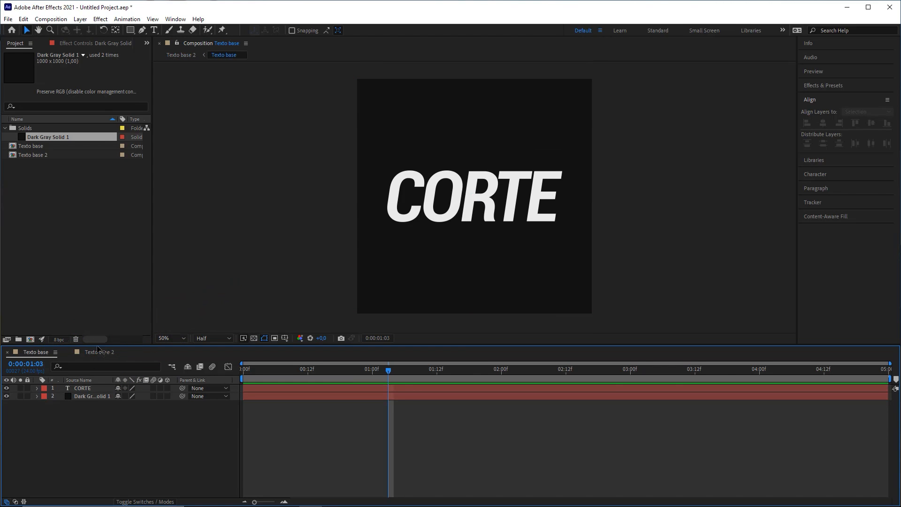
{"action": "left_click", "coordinate": [99, 353]}
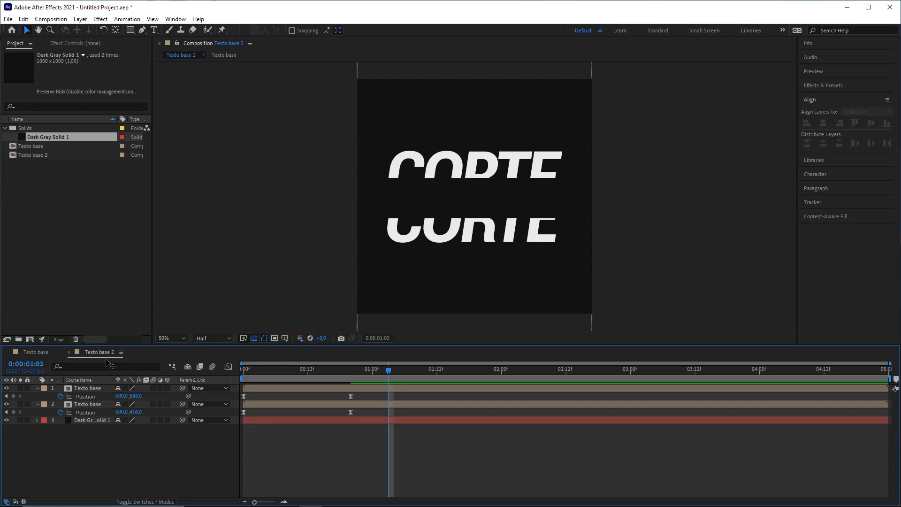
{"action": "key", "text": "space"}
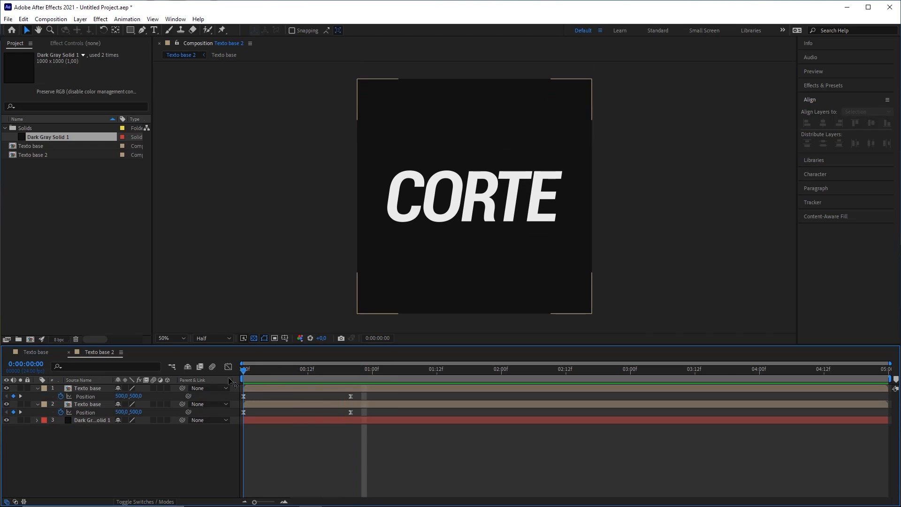
{"action": "key", "text": "space"}
- Hide Dark Gray Solid 1 to check the separation without a background, restore its visibility and preview the animation from the start
{"action": "left_click", "coordinate": [6, 420]}
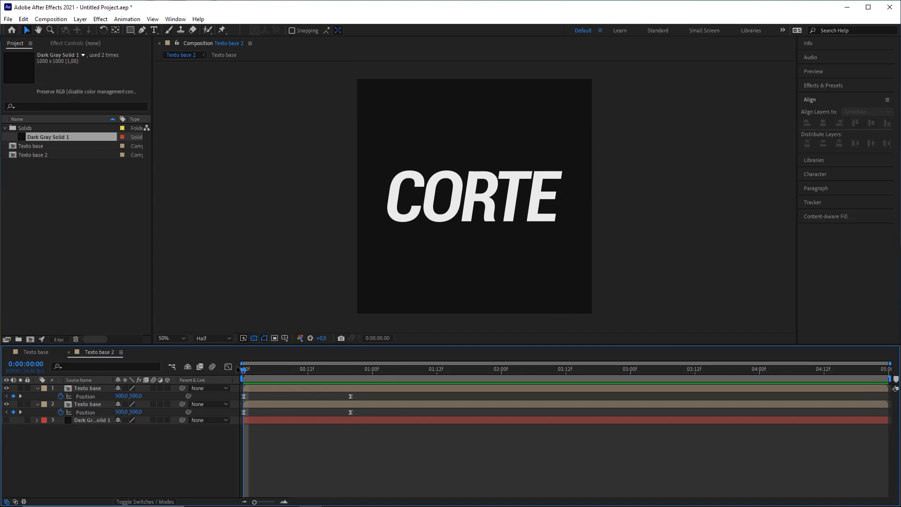
{"action": "left_click", "coordinate": [265, 370]}
{"action": "left_click", "coordinate": [313, 370]}
{"action": "left_click_drag", "start_coordinate": [314, 370], "coordinate": [243, 370]}
{"action": "left_click", "coordinate": [6, 420]}
{"action": "key", "text": "space"}
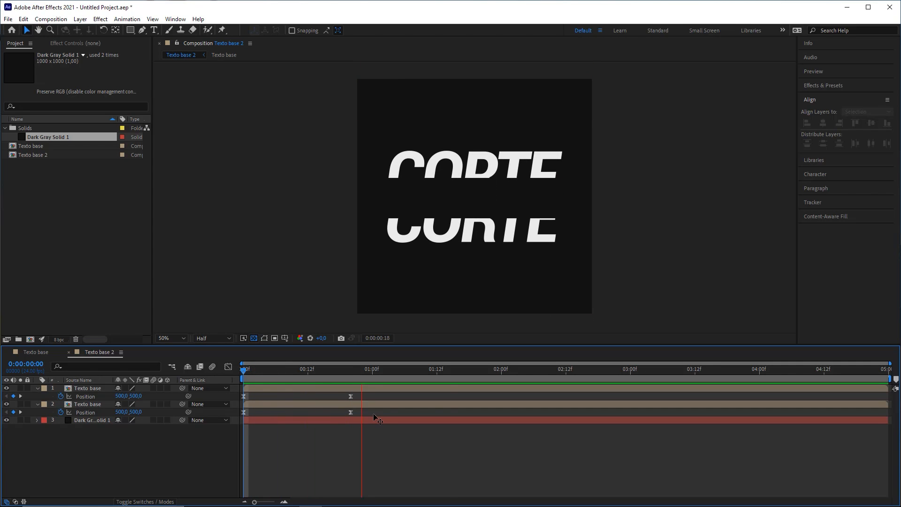
{"action": "key", "text": "space"}
{"action": "key", "text": "space"}
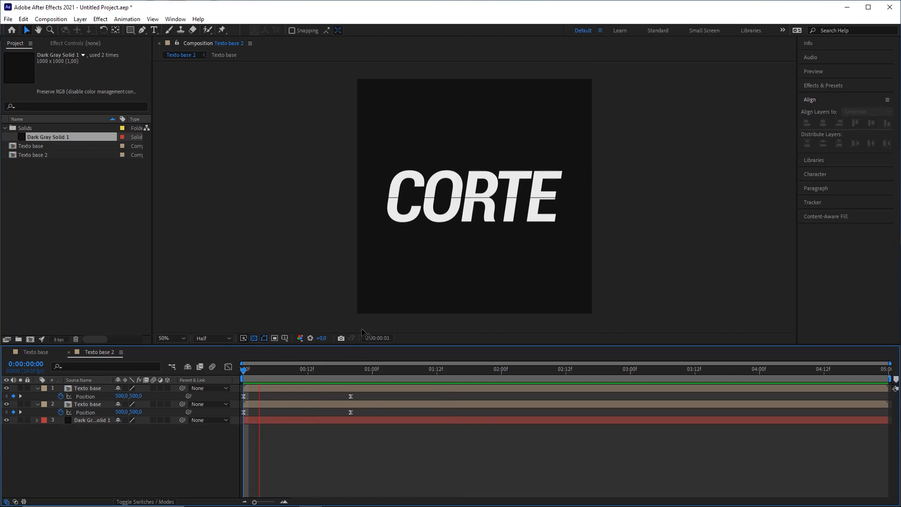
{"action": "key", "text": "space"}
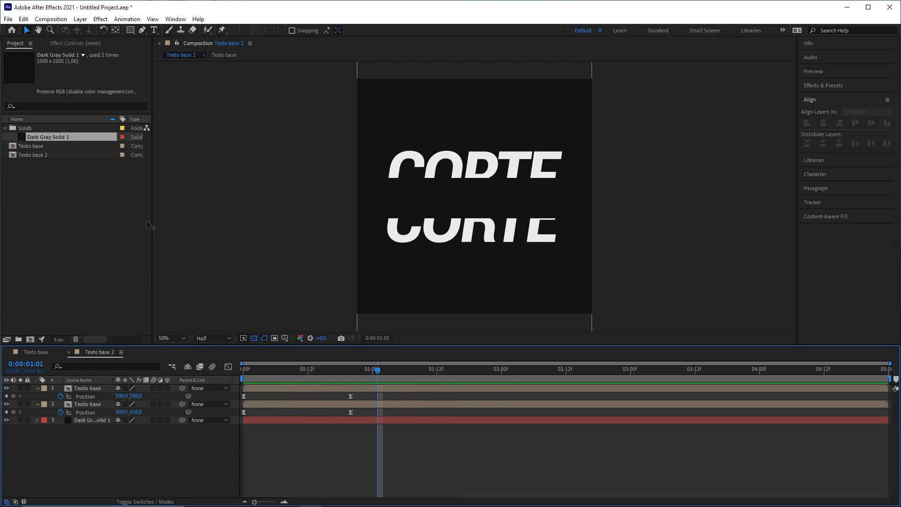
- Add a text layer reading NO TEXTO over the gap between the CORTE halves in the Texto base 2 composition
{"action": "left_click", "coordinate": [154, 31]}
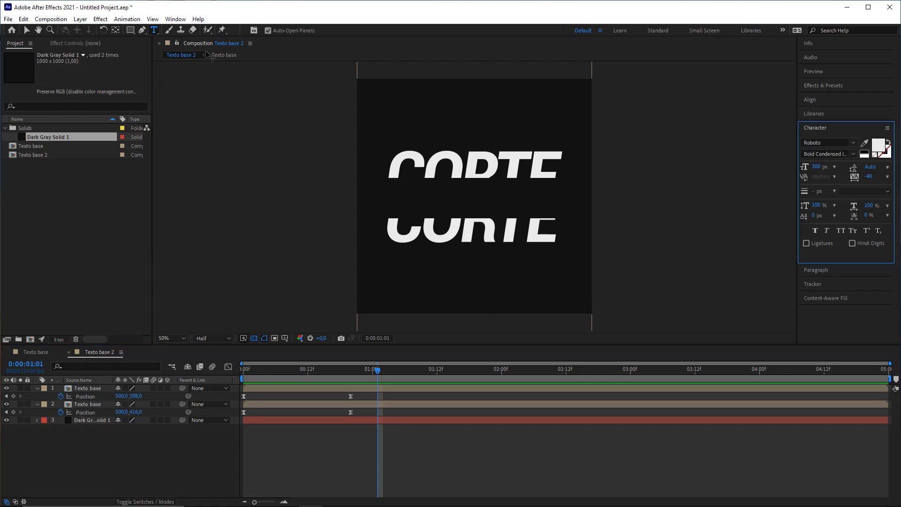
{"action": "left_click", "coordinate": [427, 199]}
{"action": "type", "text": "no"}
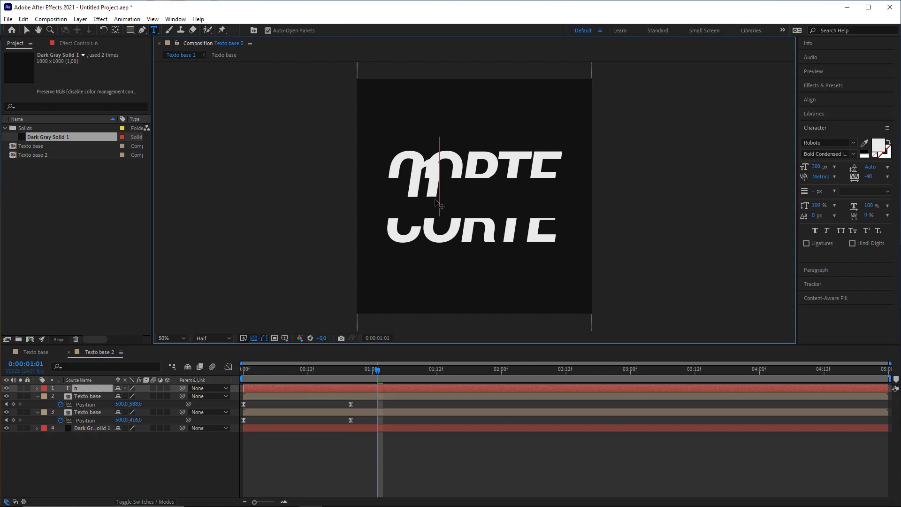
{"action": "key", "text": "BackSpace"}
{"action": "key", "text": "BackSpace"}
{"action": "type", "text": "NO"}
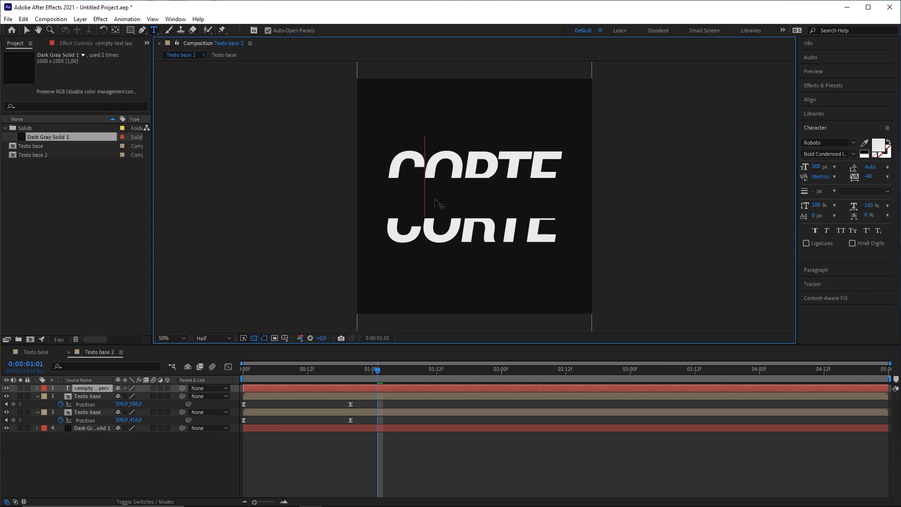
{"action": "type", "text": " TEXTO"}
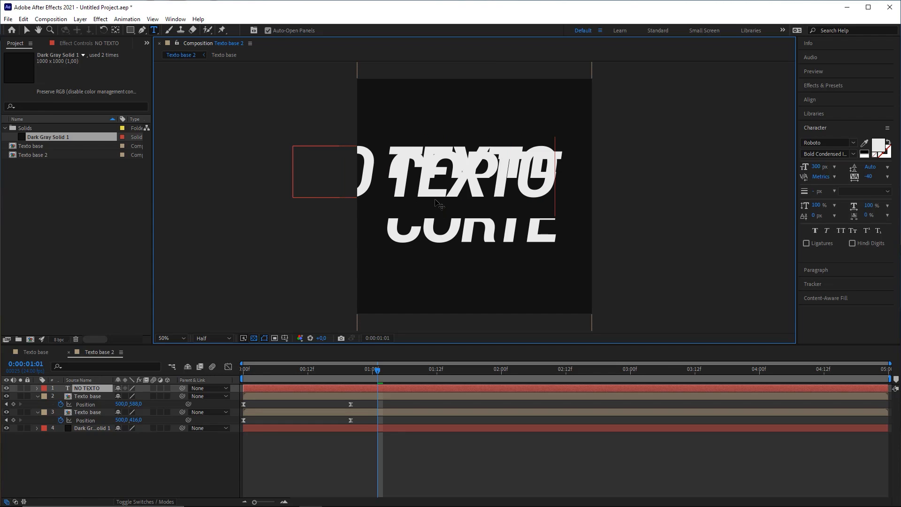
- Select all of the NO TEXTO text and set its fill color to cyan 00DFD7
{"action": "left_click_drag", "start_coordinate": [556, 170], "coordinate": [262, 172]}
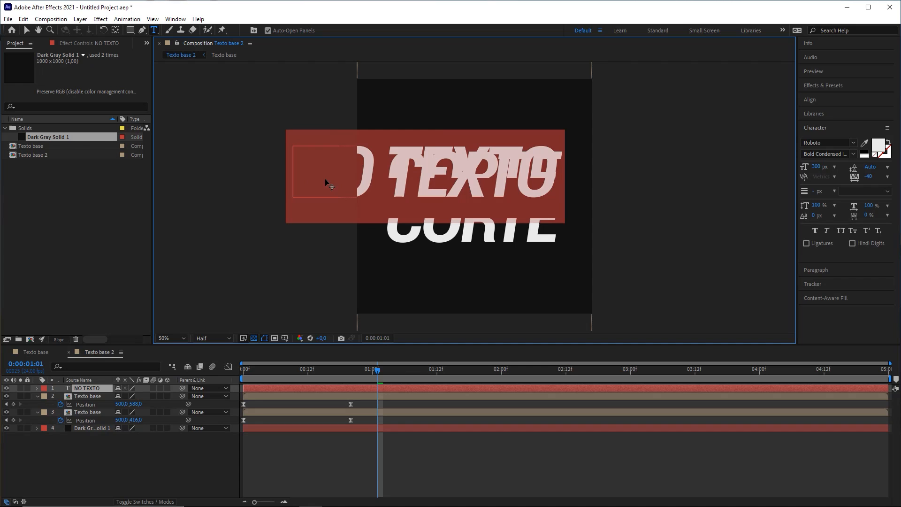
{"action": "left_click", "coordinate": [878, 145]}
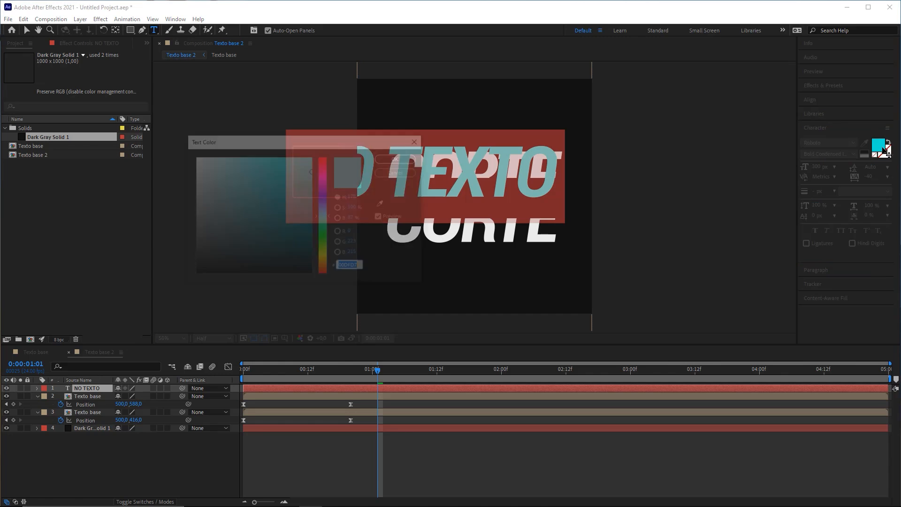
{"action": "key", "text": "Return"}
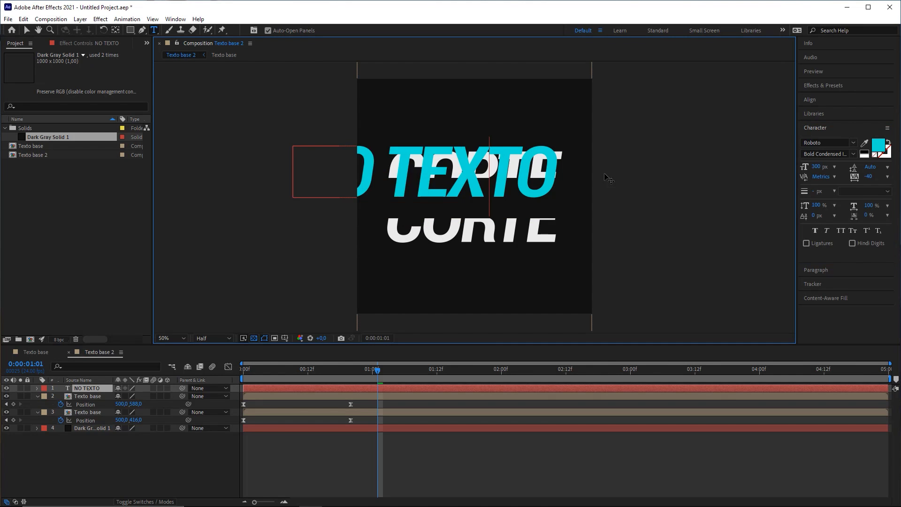
{"action": "left_click", "coordinate": [879, 145]}
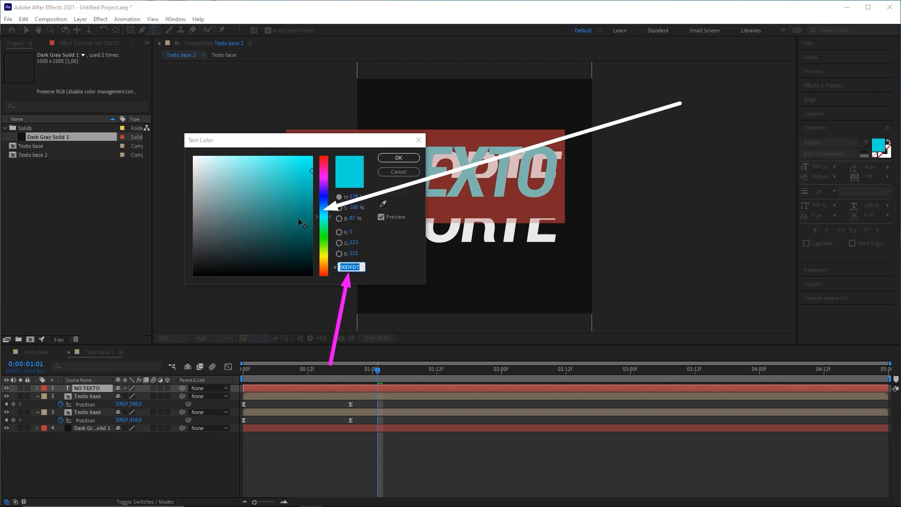
{"action": "left_click_drag", "start_coordinate": [330, 222], "coordinate": [330, 248]}
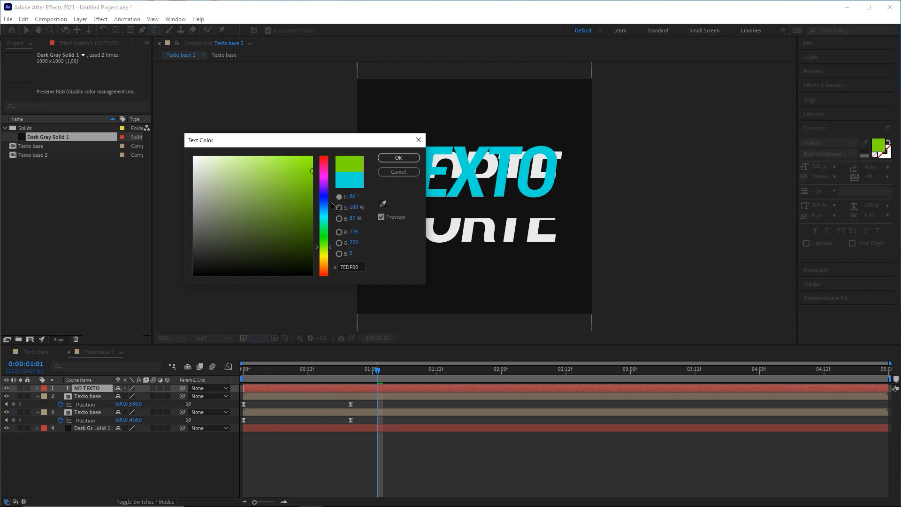
{"action": "mouse_move", "coordinate": [314, 183]}
{"action": "left_mouse_down"}
{"action": "mouse_move", "coordinate": [317, 170]}
{"action": "mouse_move", "coordinate": [317, 193]}
{"action": "left_mouse_up"}
{"action": "left_click", "coordinate": [398, 172]}
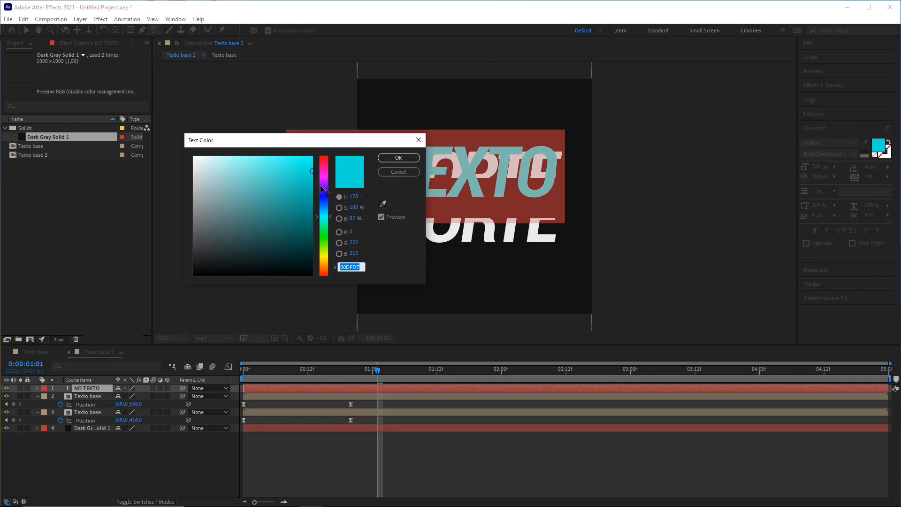
- Try magenta and yellow as fill colors for the NO TEXTO text, undoing and redoing the latest change
{"action": "left_click_drag", "start_coordinate": [323, 185], "coordinate": [328, 177]}
{"action": "left_click", "coordinate": [399, 158]}
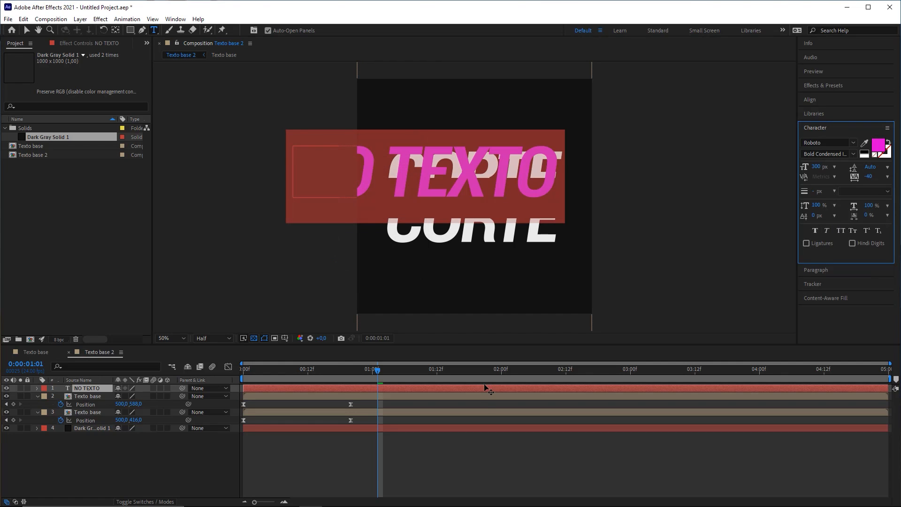
{"action": "left_click", "coordinate": [493, 474]}
{"action": "left_click", "coordinate": [706, 171]}
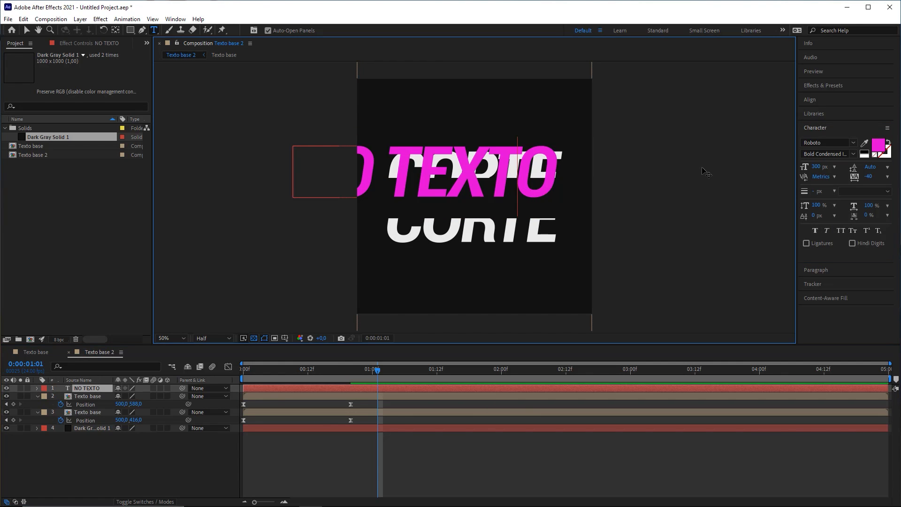
{"action": "left_click", "coordinate": [878, 144]}
{"action": "left_click_drag", "start_coordinate": [324, 179], "coordinate": [322, 258]}
{"action": "left_click", "coordinate": [399, 157]}
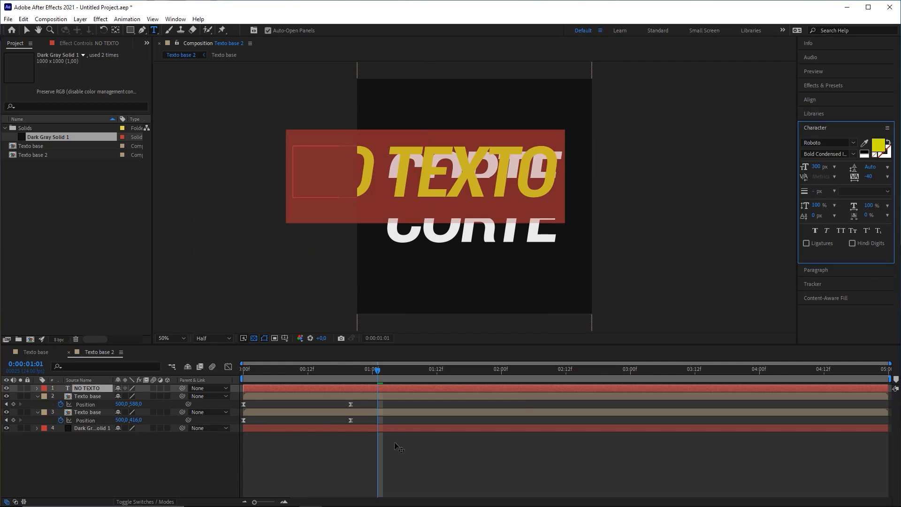
{"action": "left_click", "coordinate": [394, 441]}
{"action": "key", "text": "ctrl+z"}
{"action": "key", "text": "ctrl+shift+z"}
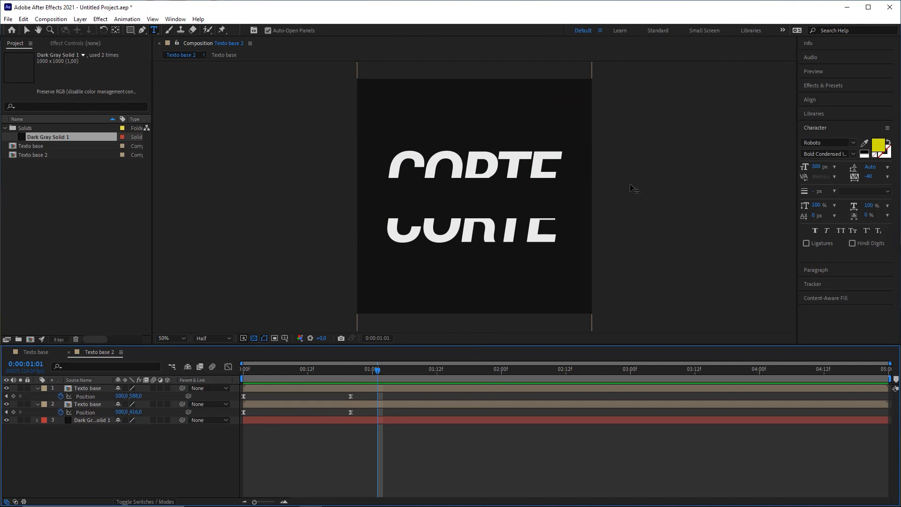
- Change the NO TEXTO text's fill color to bright cyan 00F2EA
{"action": "left_click", "coordinate": [878, 144]}
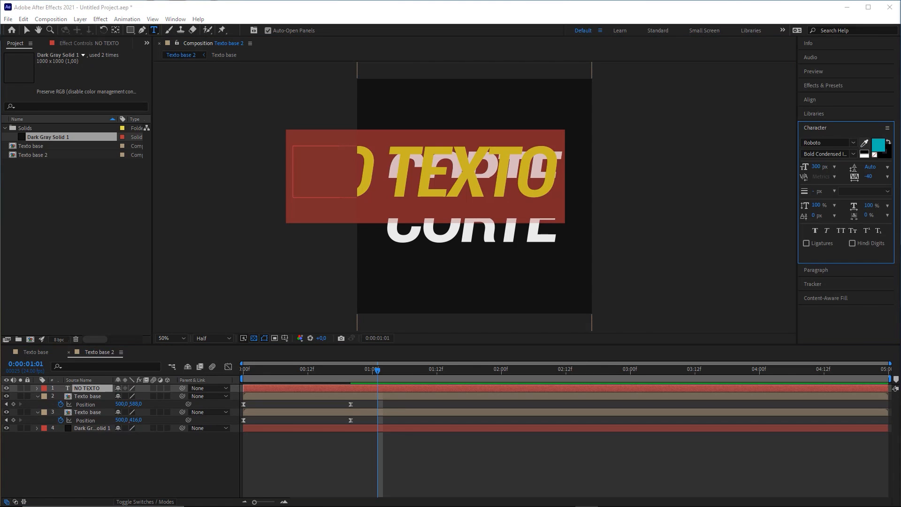
{"action": "left_click", "coordinate": [879, 145]}
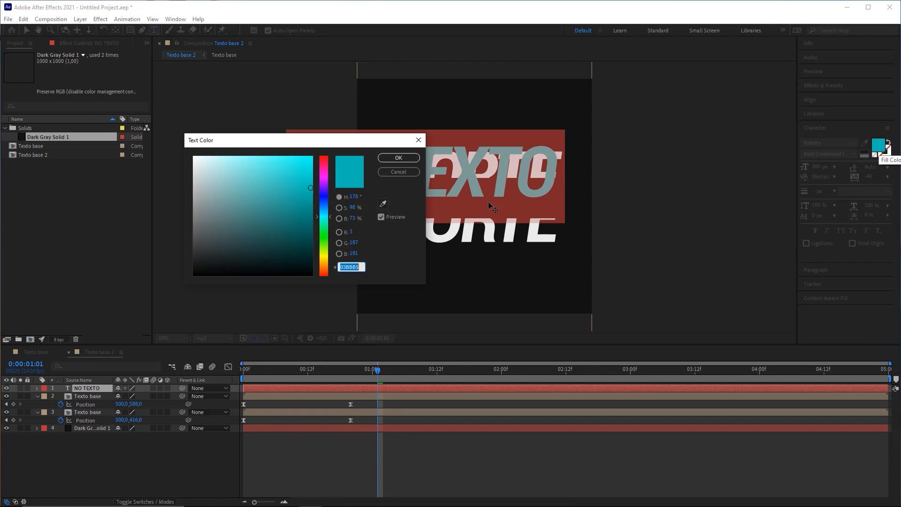
{"action": "key", "text": "Return"}
{"action": "left_click", "coordinate": [879, 145]}
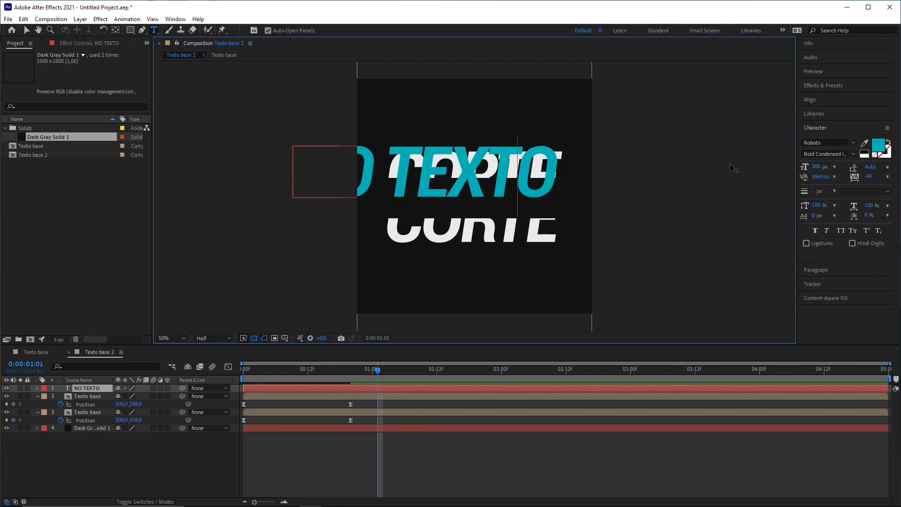
{"action": "left_click", "coordinate": [878, 145]}
{"action": "left_click", "coordinate": [311, 163]}
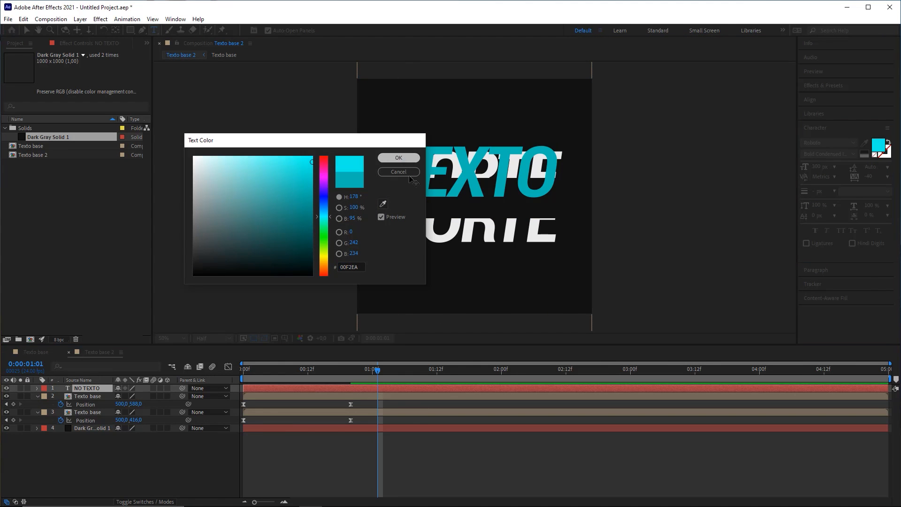
{"action": "left_click", "coordinate": [399, 157]}
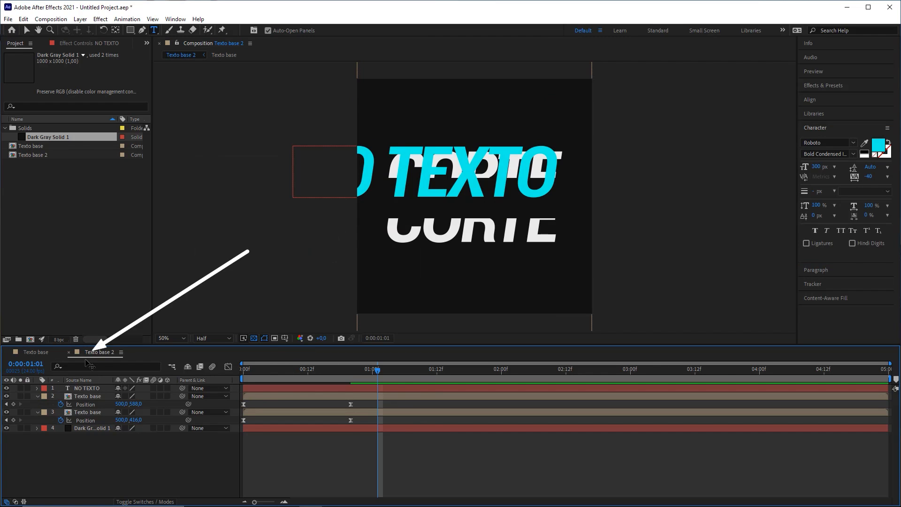
- Set the NO TEXTO layer's font size to 80 px and deselect the layer
{"action": "left_click", "coordinate": [96, 388]}
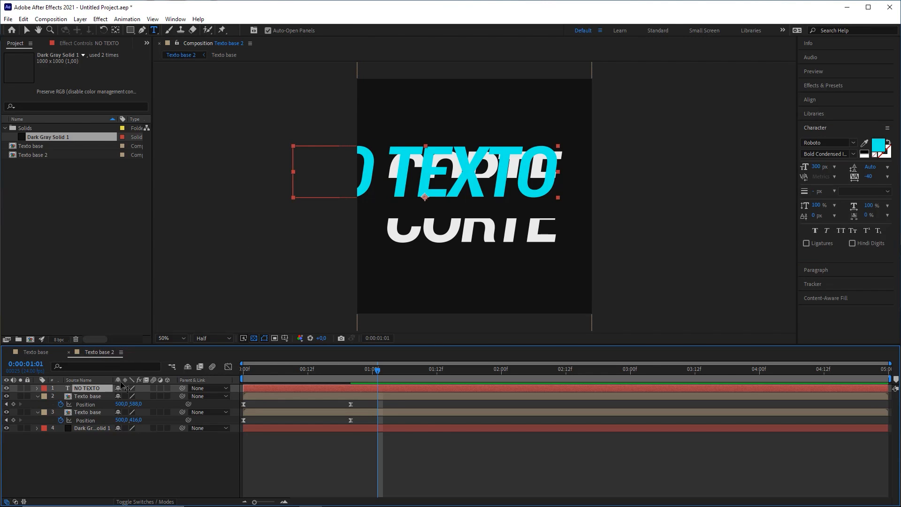
{"action": "left_click", "coordinate": [819, 167]}
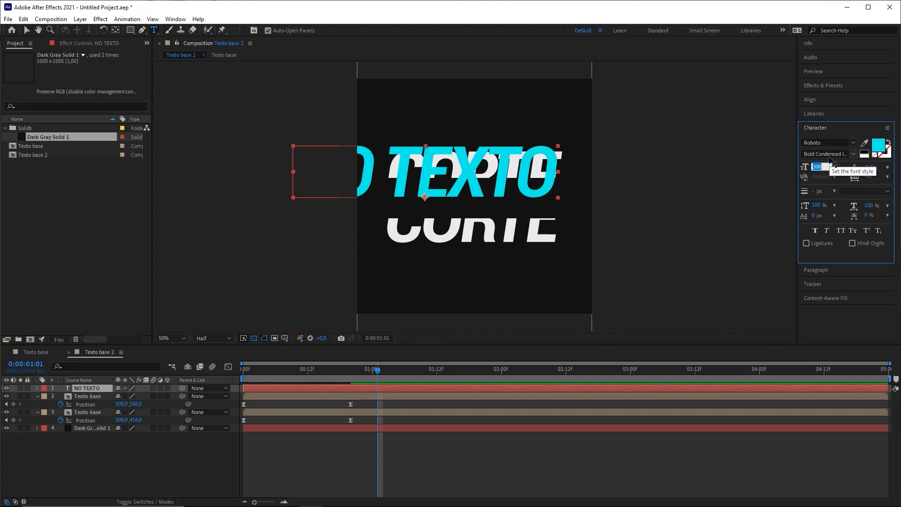
{"action": "type", "text": "80"}
{"action": "key", "text": "Return"}
{"action": "left_click", "coordinate": [421, 462]}
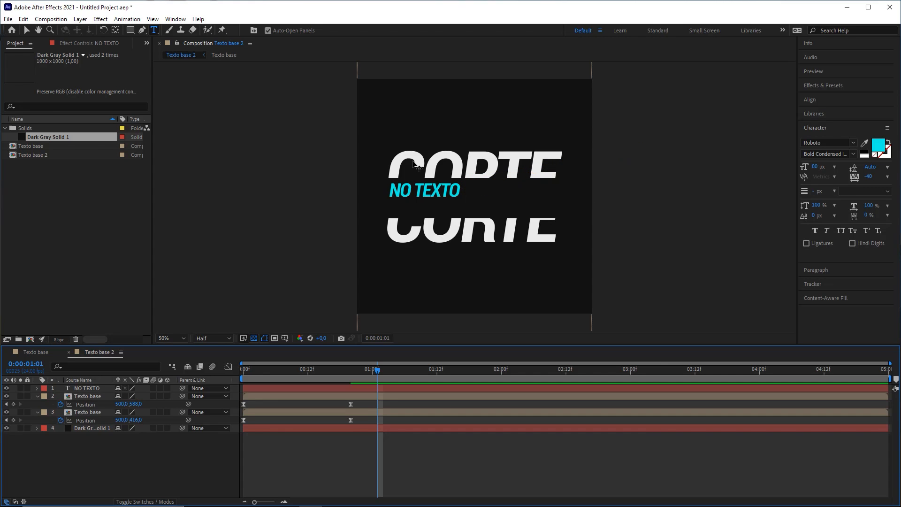
- Try enlarging the NO TEXTO text to 187 px and undo the size change
{"action": "left_click", "coordinate": [448, 197]}
{"action": "left_click_drag", "start_coordinate": [816, 166], "coordinate": [868, 160]}
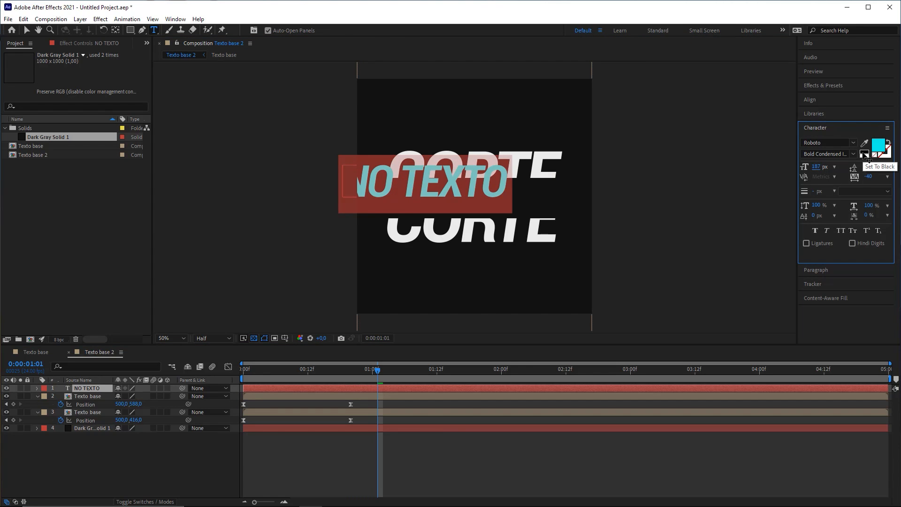
{"action": "key", "text": "ctrl+z"}
{"action": "left_click", "coordinate": [444, 458]}
- Align the NO TEXTO layer to the horizontal and vertical center of the composition, and deselect it
{"action": "key", "text": "v"}
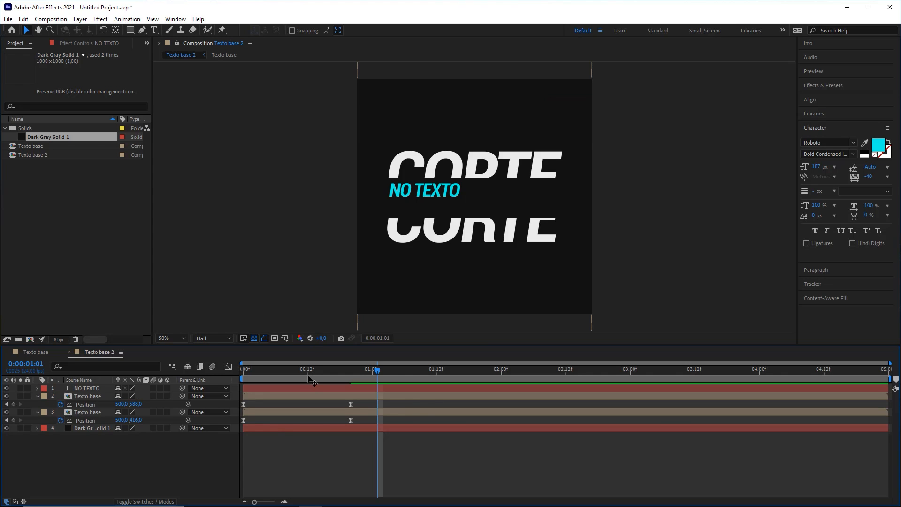
{"action": "left_click", "coordinate": [88, 388]}
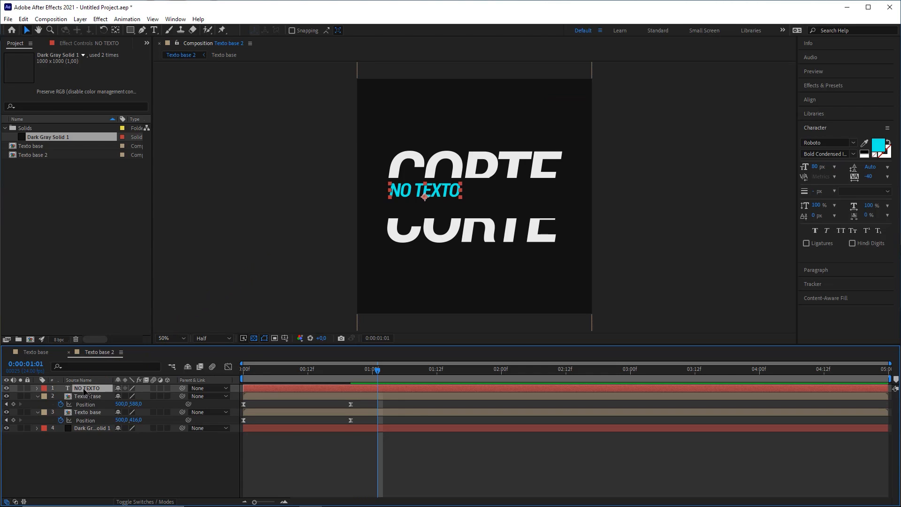
{"action": "left_click", "coordinate": [811, 99]}
{"action": "left_click", "coordinate": [823, 124]}
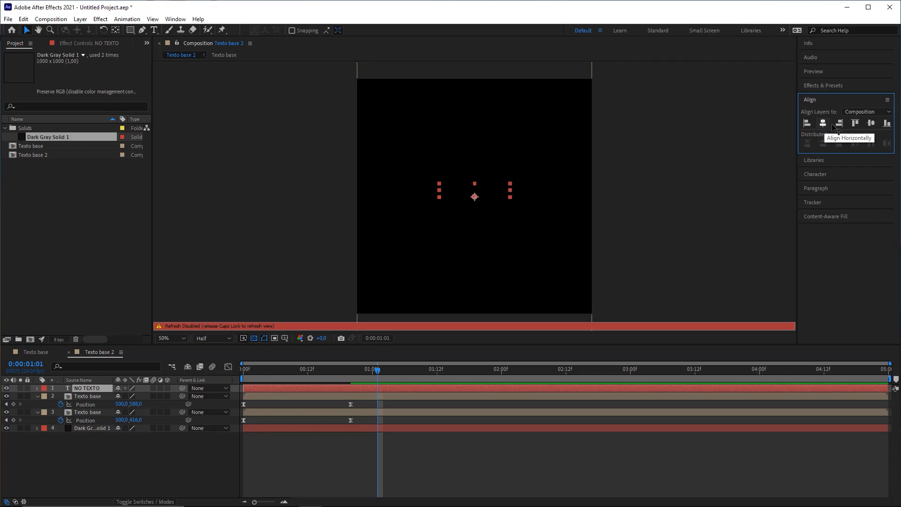
{"action": "left_click", "coordinate": [872, 124]}
{"action": "left_click", "coordinate": [472, 433]}
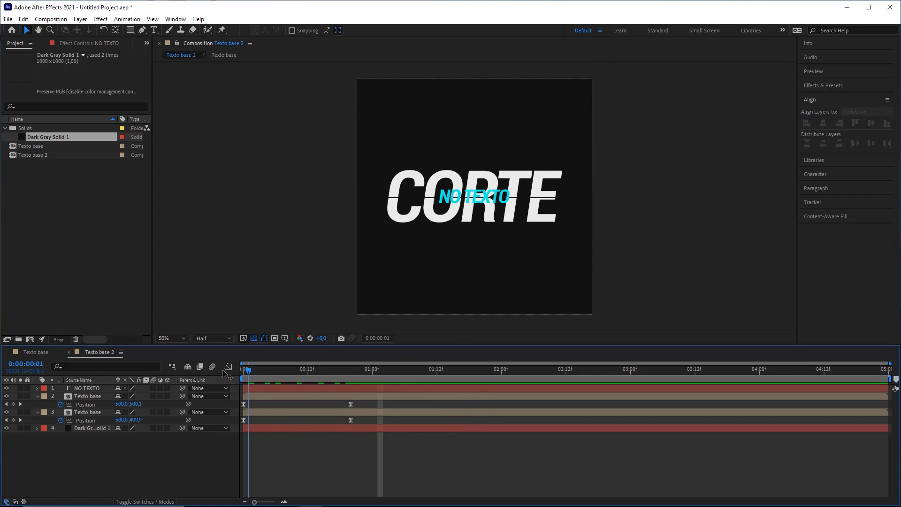
- Preview the CORTE split animation with the NO TEXTO layer from the first frame and return to the start
{"action": "key", "text": "Home"}
{"action": "key", "text": "space"}
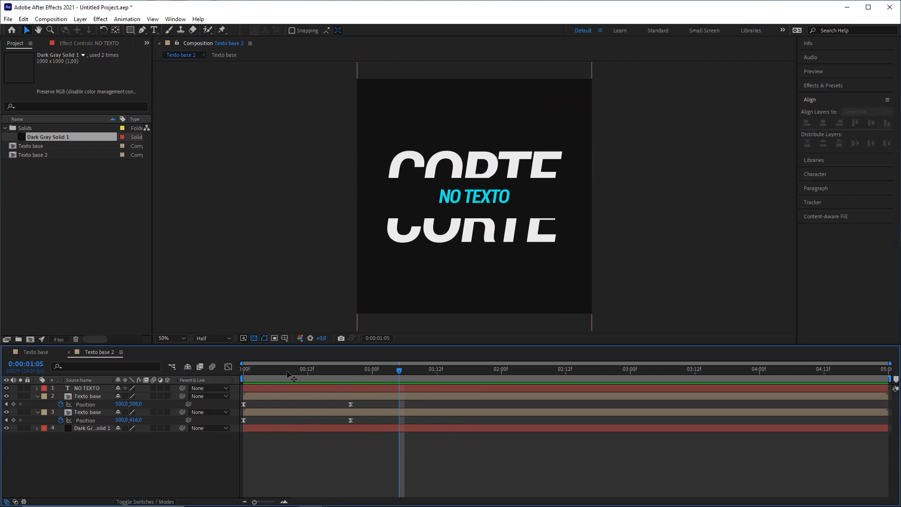
{"action": "key", "text": "space"}
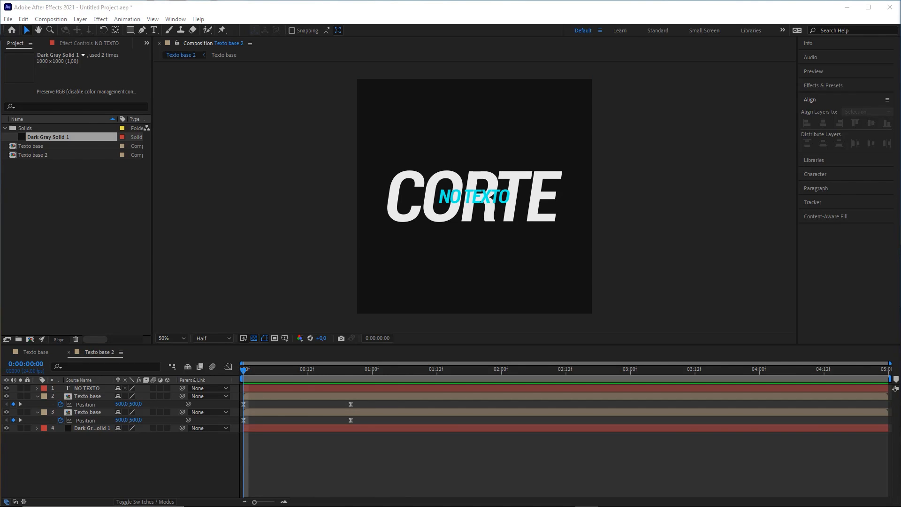
{"action": "left_click", "coordinate": [319, 418]}
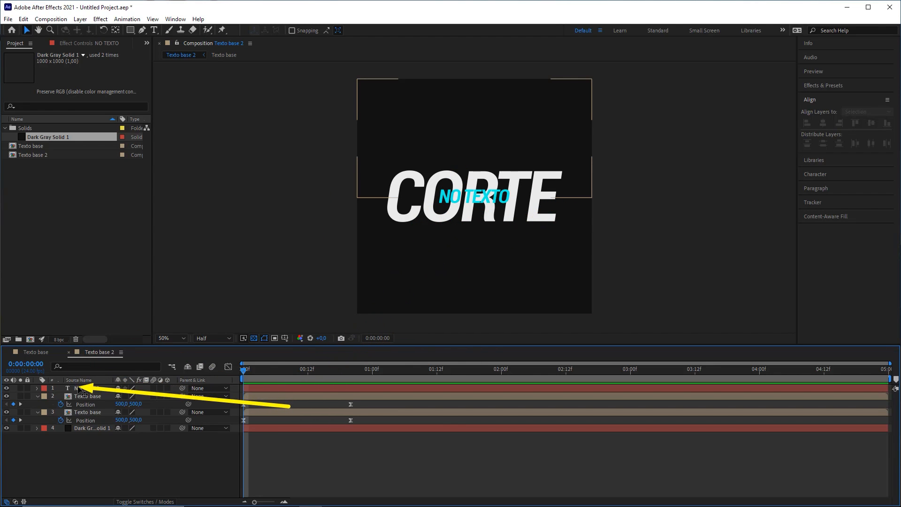
- Solo the NO TEXTO layer and turn off the transparency grid in the composition view
{"action": "mouse_move", "coordinate": [48, 378]}
{"action": "left_mouse_down"}
{"action": "mouse_move", "coordinate": [22, 379]}
{"action": "mouse_move", "coordinate": [22, 388]}
{"action": "left_mouse_up"}
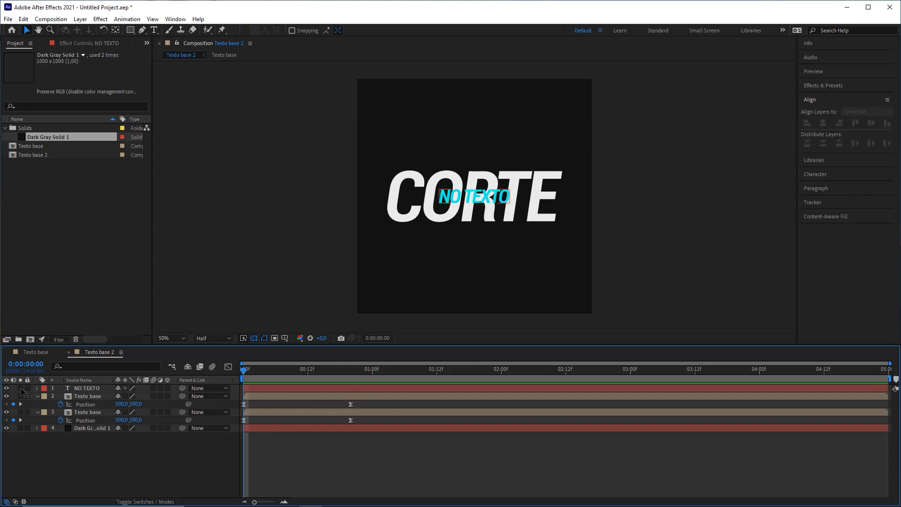
{"action": "left_click", "coordinate": [21, 388]}
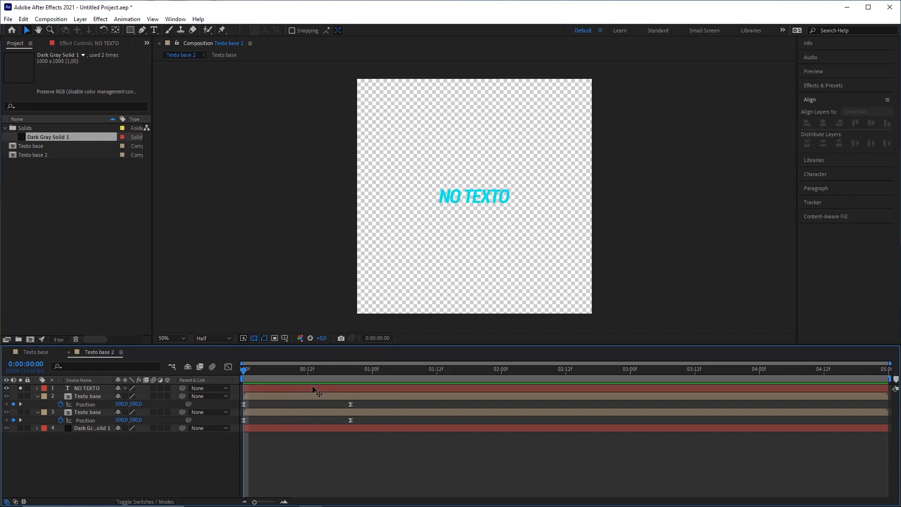
{"action": "mouse_move", "coordinate": [274, 424]}
{"action": "left_mouse_down"}
{"action": "mouse_move", "coordinate": [447, 275]}
{"action": "mouse_move", "coordinate": [453, 293]}
{"action": "mouse_move", "coordinate": [451, 284]}
{"action": "mouse_move", "coordinate": [378, 267]}
{"action": "mouse_move", "coordinate": [256, 346]}
{"action": "left_mouse_up"}
{"action": "left_click", "coordinate": [254, 338]}
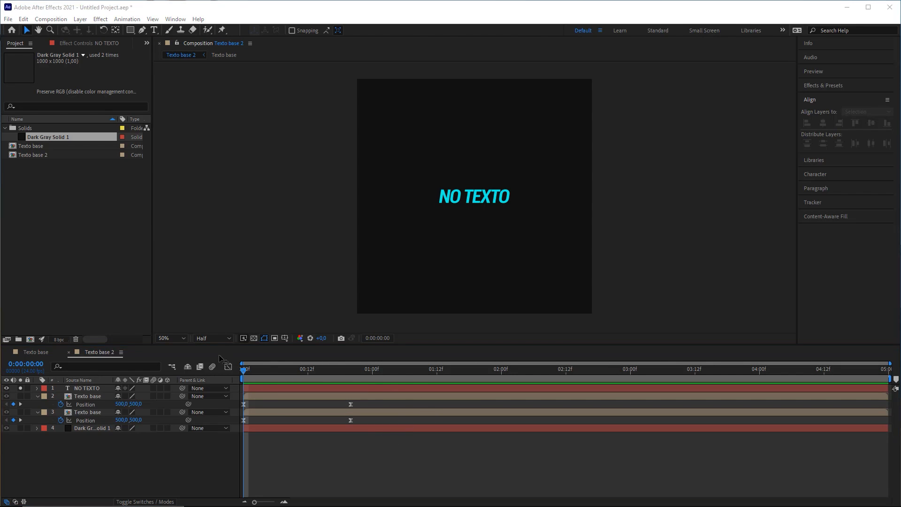
- Add a Tracking text animator to the NO TEXTO layer and widen the layer name column to show its full property names
{"action": "mouse_move", "coordinate": [221, 280]}
{"action": "left_mouse_down"}
{"action": "mouse_move", "coordinate": [75, 380]}
{"action": "mouse_move", "coordinate": [85, 381]}
{"action": "mouse_move", "coordinate": [53, 391]}
{"action": "left_mouse_up"}
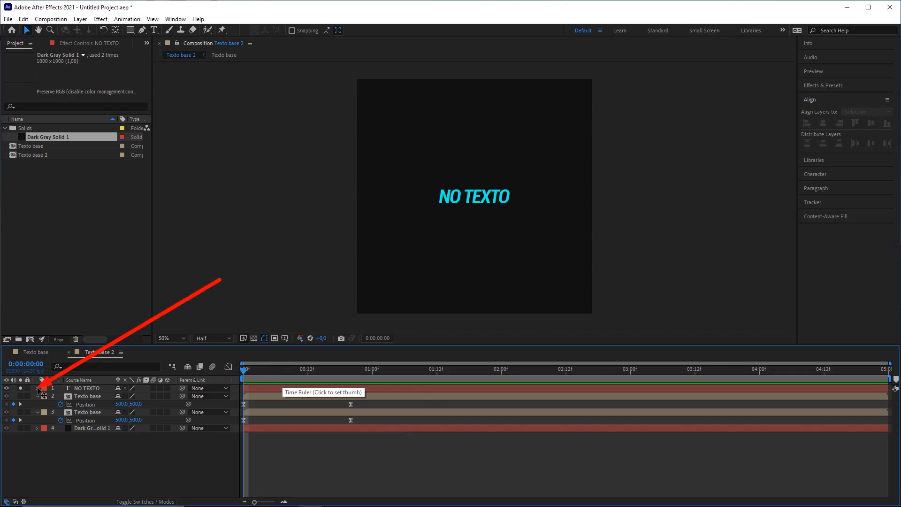
{"action": "left_click", "coordinate": [37, 388]}
{"action": "left_click", "coordinate": [172, 396]}
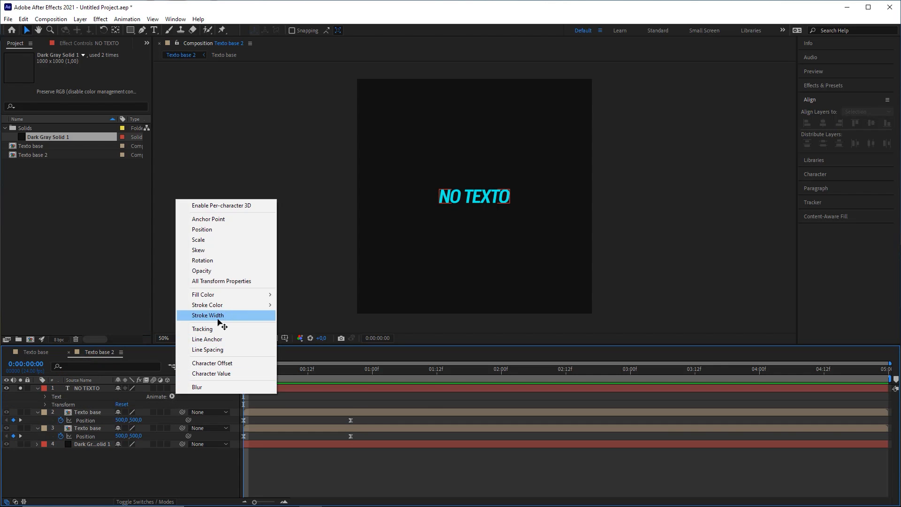
{"action": "left_click", "coordinate": [207, 329]}
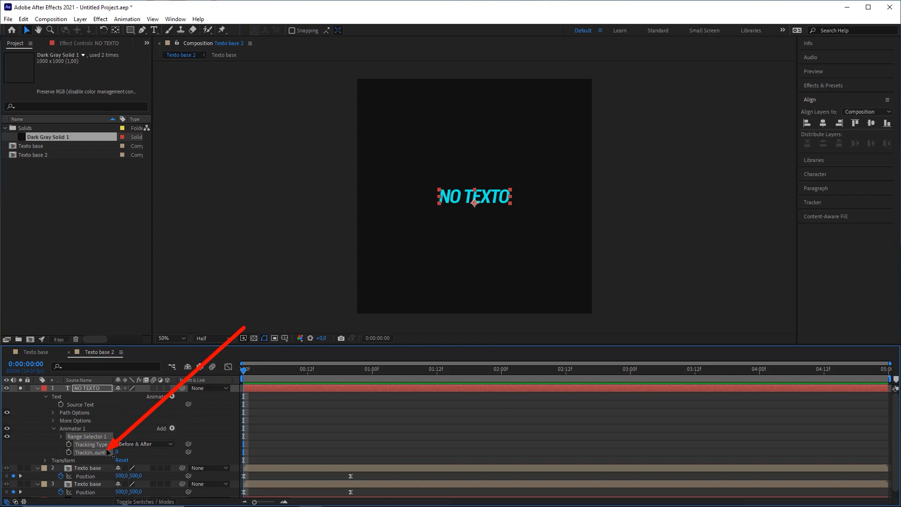
{"action": "left_click_drag", "start_coordinate": [115, 379], "coordinate": [144, 379]}
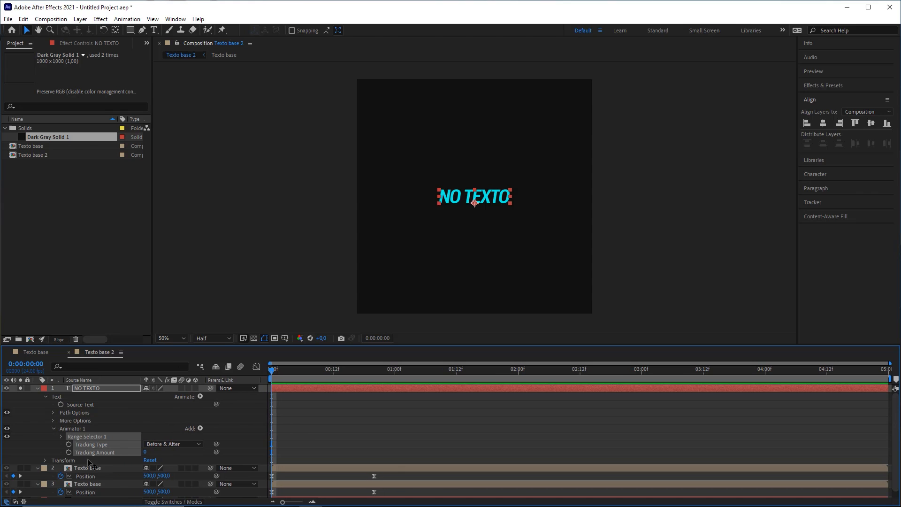
- Try adjusting the NO TEXTO layer's Tracking Amount, undo the change, and show the Character settings
{"action": "left_click", "coordinate": [149, 452]}
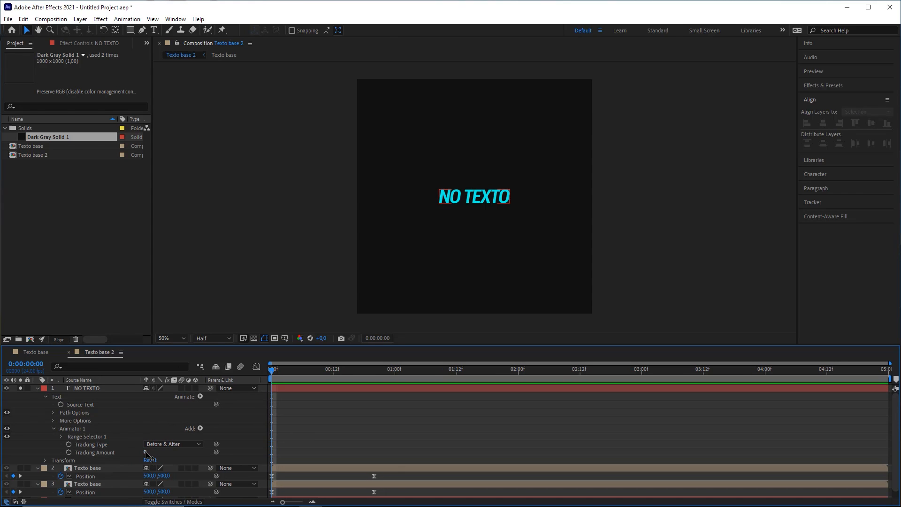
{"action": "mouse_move", "coordinate": [146, 452]}
{"action": "left_mouse_down"}
{"action": "mouse_move", "coordinate": [184, 451]}
{"action": "mouse_move", "coordinate": [141, 451]}
{"action": "left_mouse_up"}
{"action": "key", "text": "ctrl+z"}
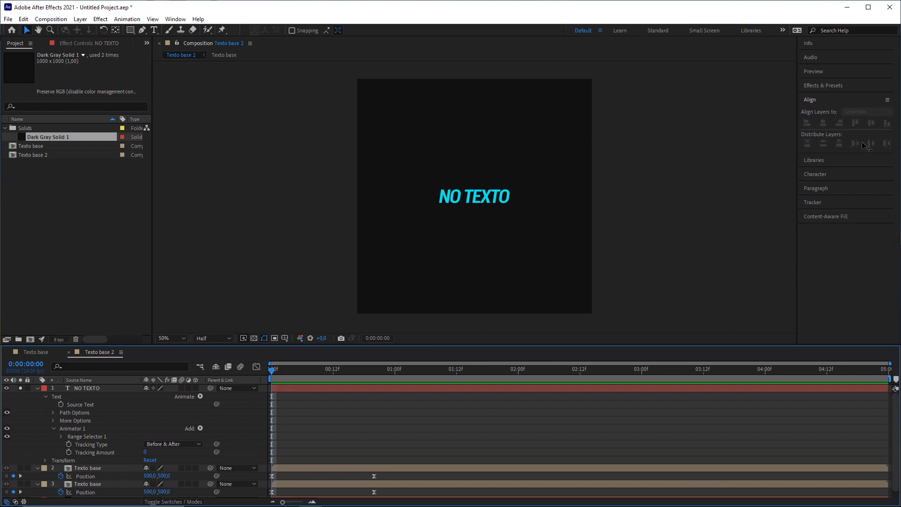
{"action": "left_click", "coordinate": [817, 174]}
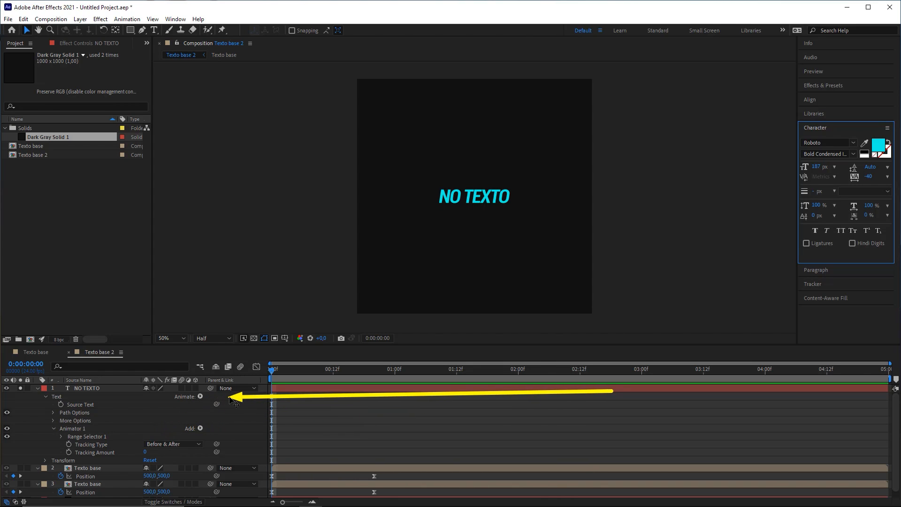
- Add Tracking Amount keyframes to the NO TEXTO layer at 0:00:00:00 and 0:00:00:20
{"action": "left_click", "coordinate": [272, 379]}
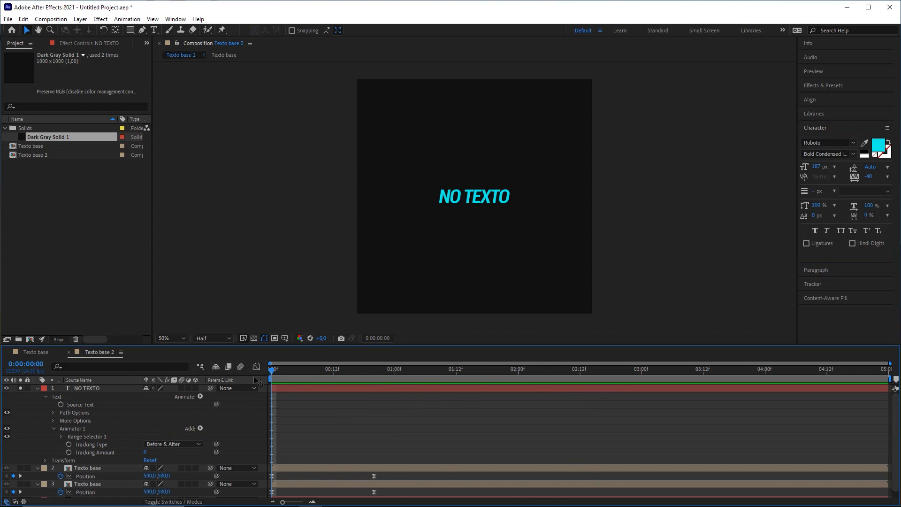
{"action": "left_click", "coordinate": [69, 452]}
{"action": "key", "text": "k"}
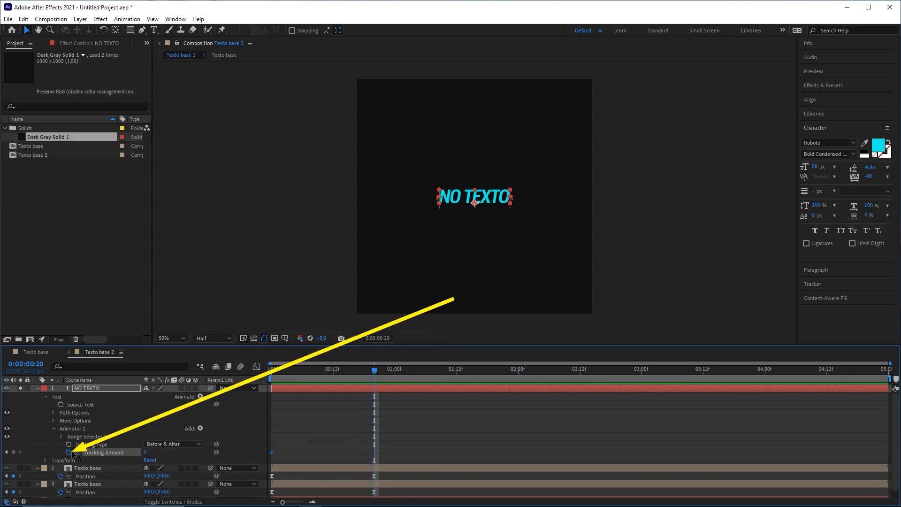
{"action": "left_click", "coordinate": [13, 452]}
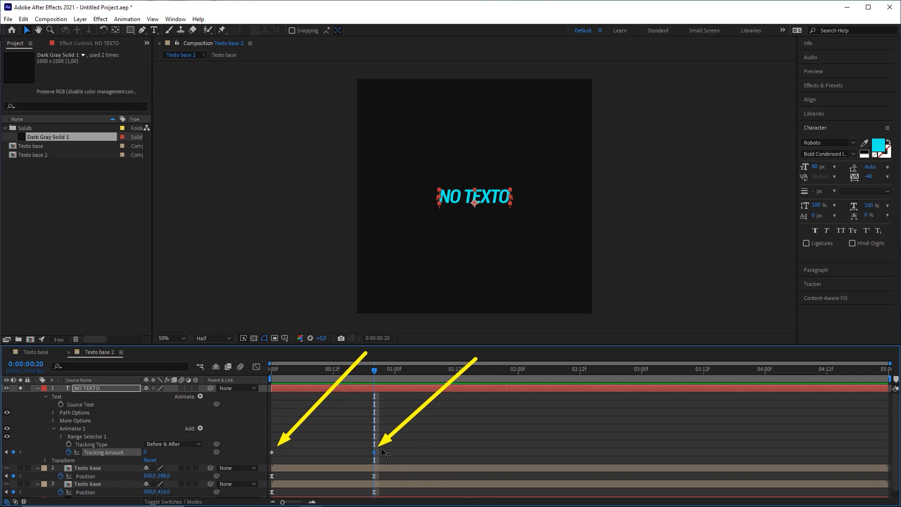
- Set the NO TEXTO layer's Tracking Amount to -30 at 0:00:00:00 and deselect the layer
{"action": "left_click_drag", "start_coordinate": [375, 370], "coordinate": [272, 371]}
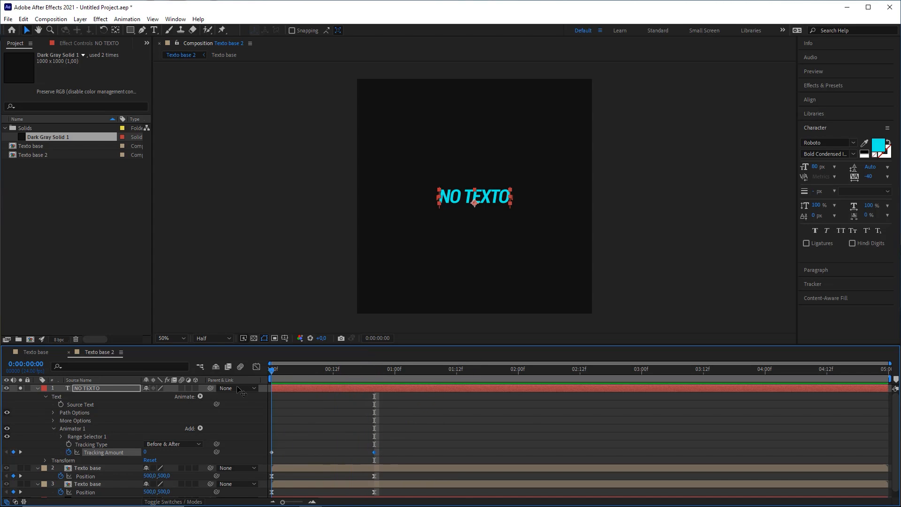
{"action": "left_click", "coordinate": [145, 452]}
{"action": "type", "text": "-30"}
{"action": "key", "text": "Return"}
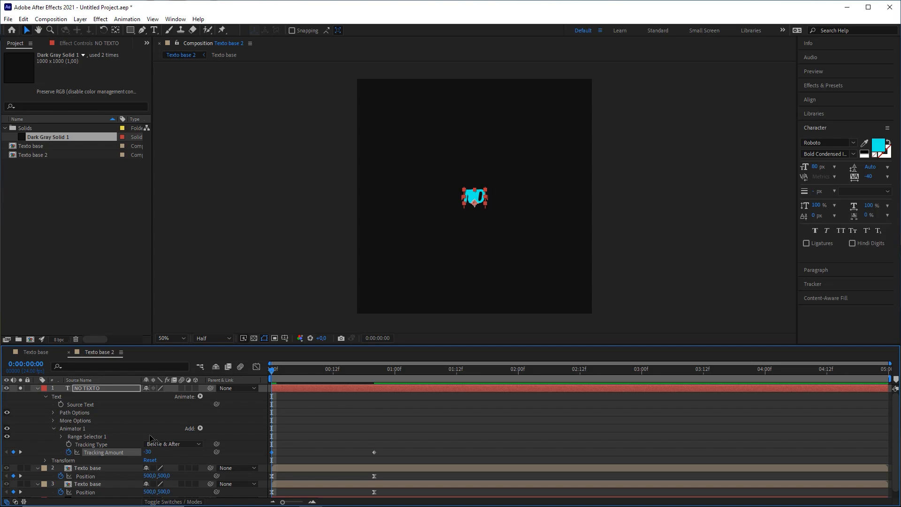
{"action": "left_click", "coordinate": [313, 413]}
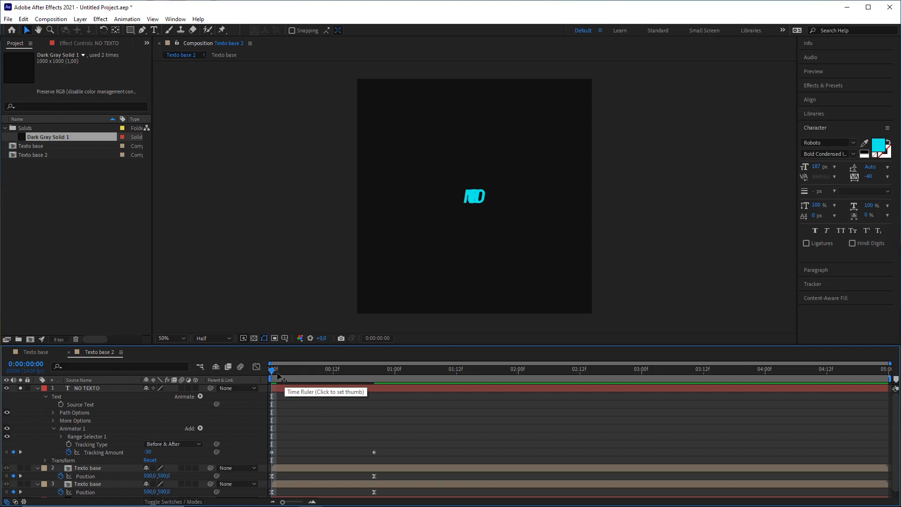
- Preview the NO TEXTO tracking animation and place the playhead at 0:00:00:10
{"action": "key", "text": "space"}
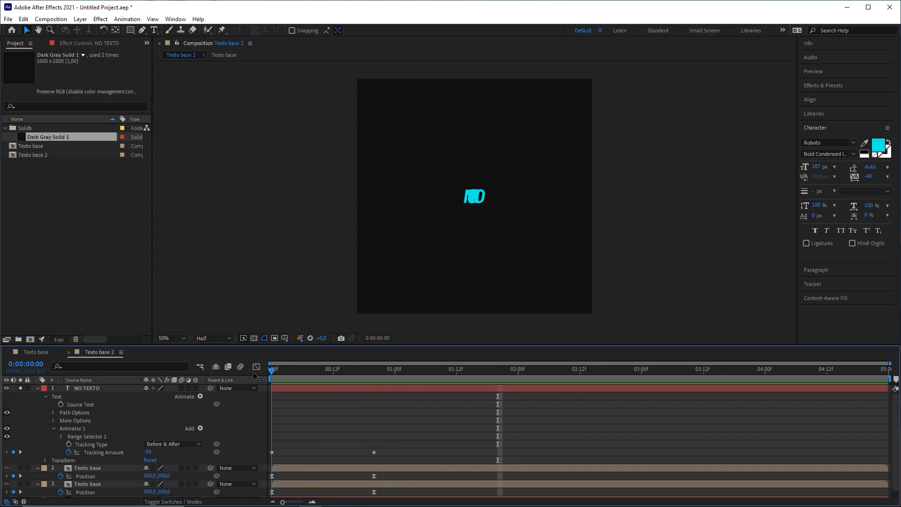
{"action": "key", "text": "space"}
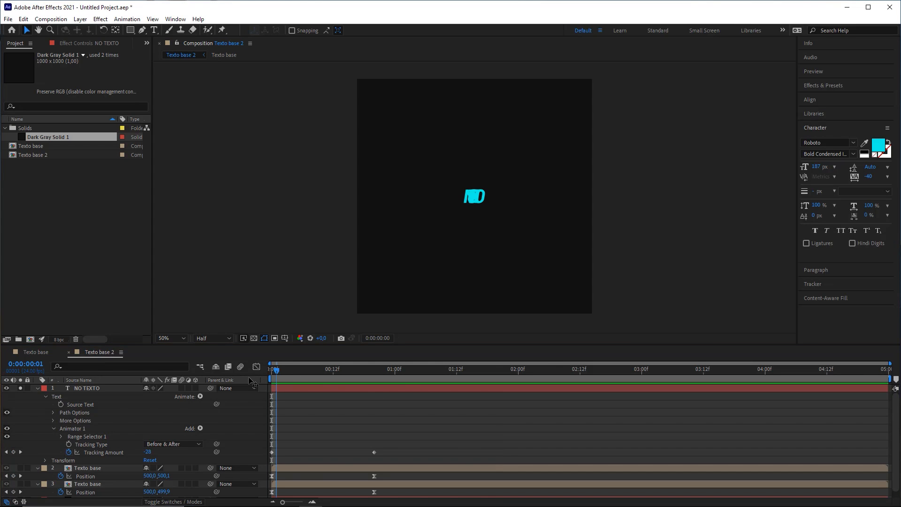
{"action": "left_click", "coordinate": [324, 365]}
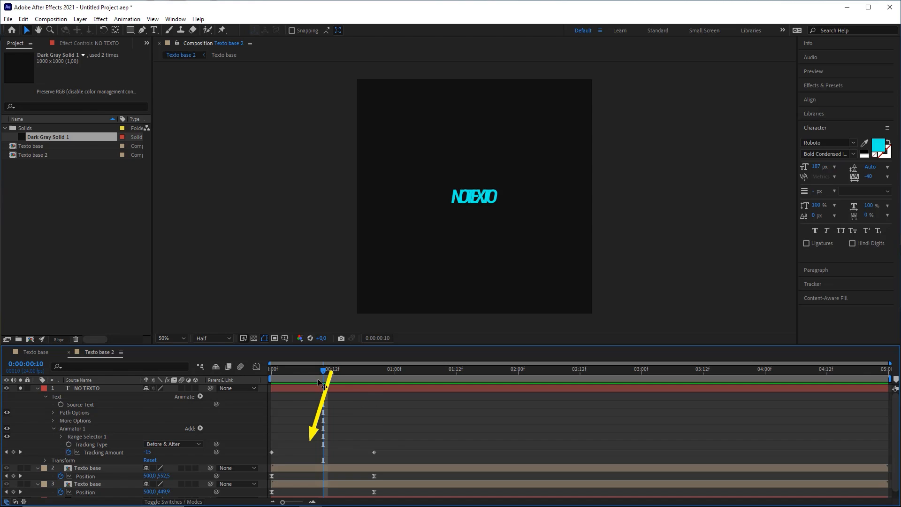
- Show the Tracking Amount speed graph and apply Easy Ease to both of its keyframes
{"action": "left_click", "coordinate": [256, 366]}
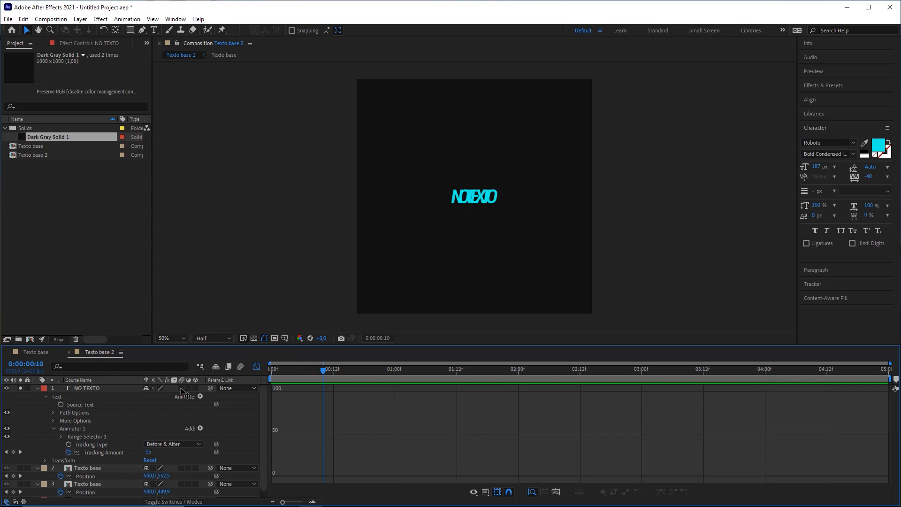
{"action": "left_click", "coordinate": [115, 453]}
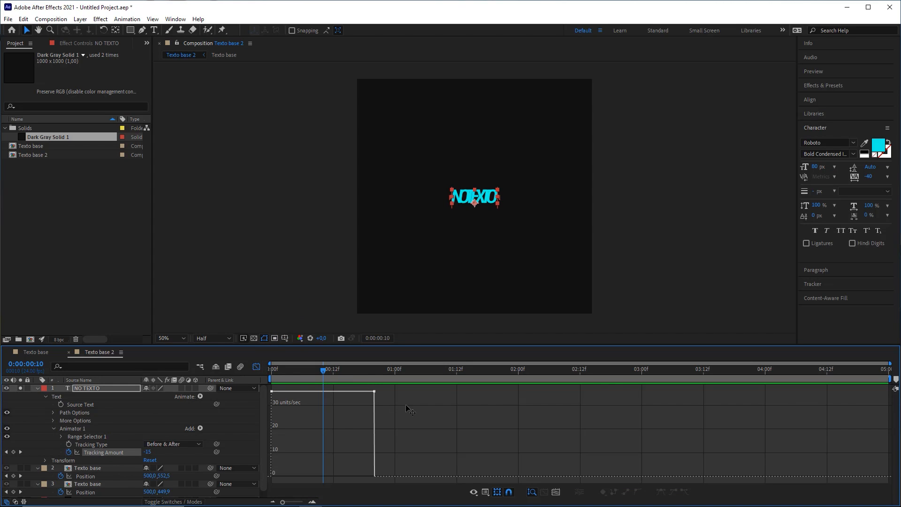
{"action": "left_click_drag", "start_coordinate": [408, 409], "coordinate": [289, 393]}
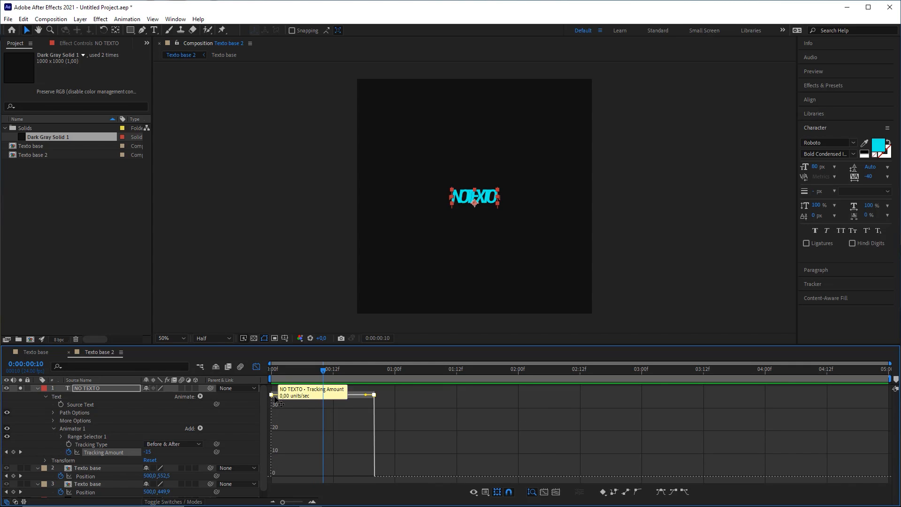
{"action": "right_click", "coordinate": [277, 399]}
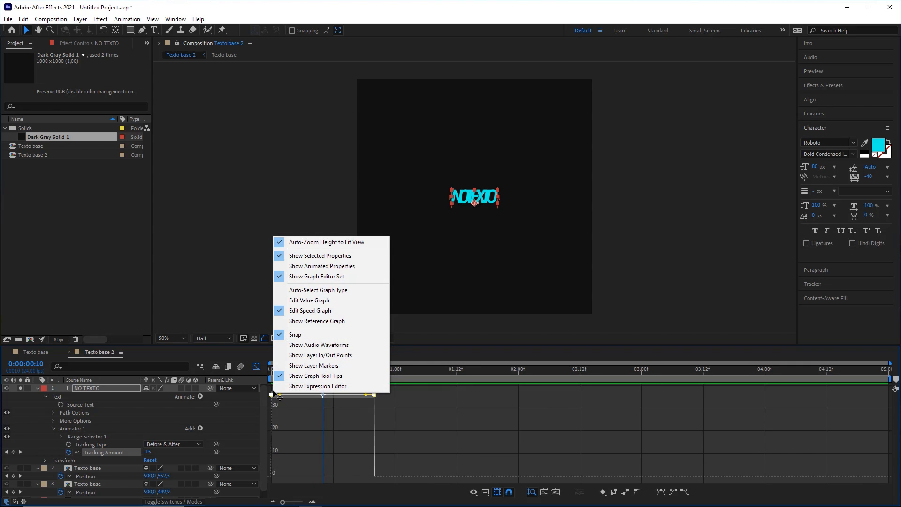
{"action": "right_click", "coordinate": [277, 398]}
{"action": "mouse_move", "coordinate": [322, 391]}
{"action": "left_click", "coordinate": [415, 421]}
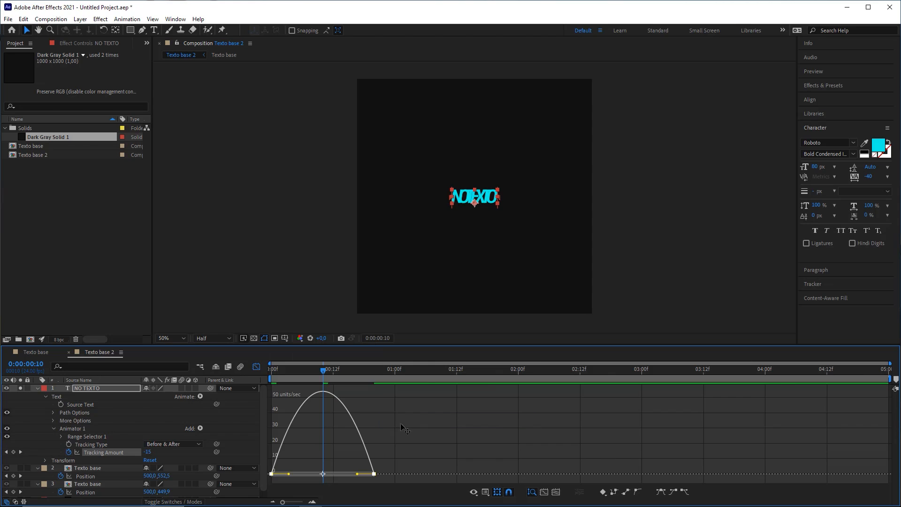
- Extend the influence handles of both Tracking Amount keyframes toward the middle to form a sharp central speed peak
{"action": "left_click", "coordinate": [344, 458]}
{"action": "left_click_drag", "start_coordinate": [288, 468], "coordinate": [266, 479]}
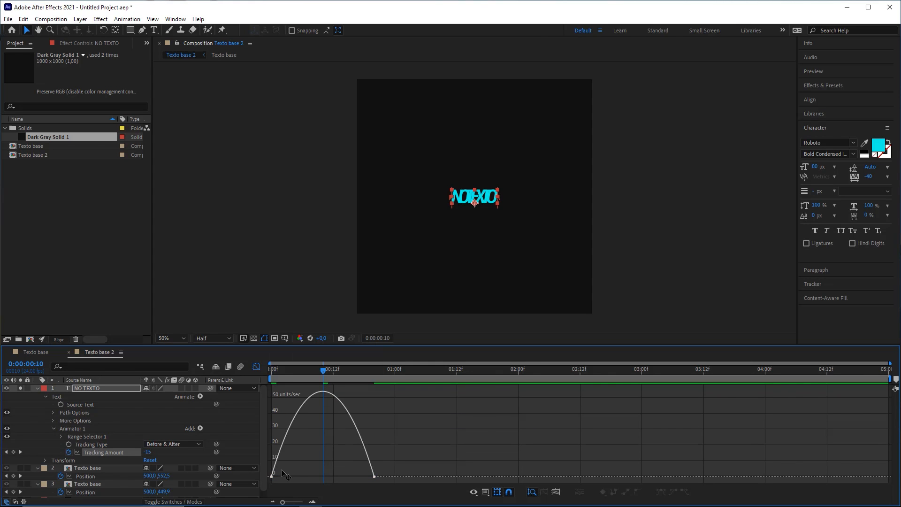
{"action": "left_click", "coordinate": [375, 476]}
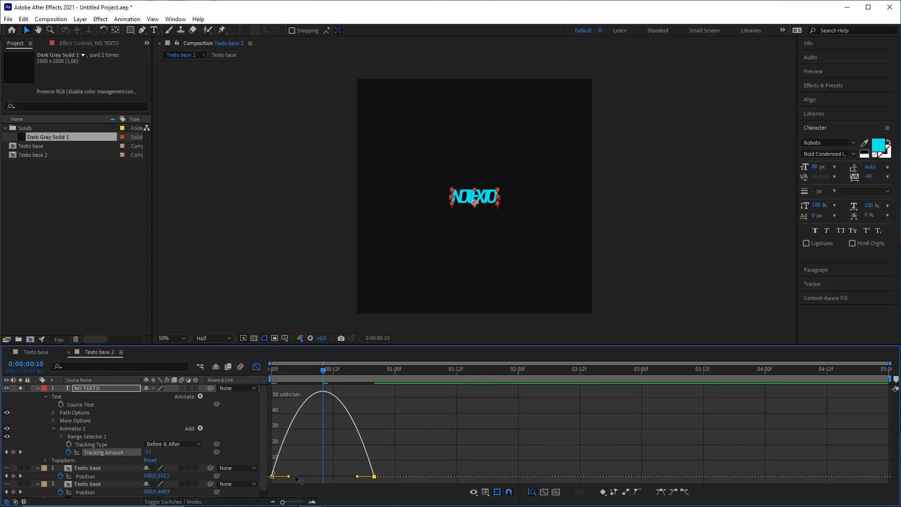
{"action": "left_click_drag", "start_coordinate": [288, 477], "coordinate": [330, 477]}
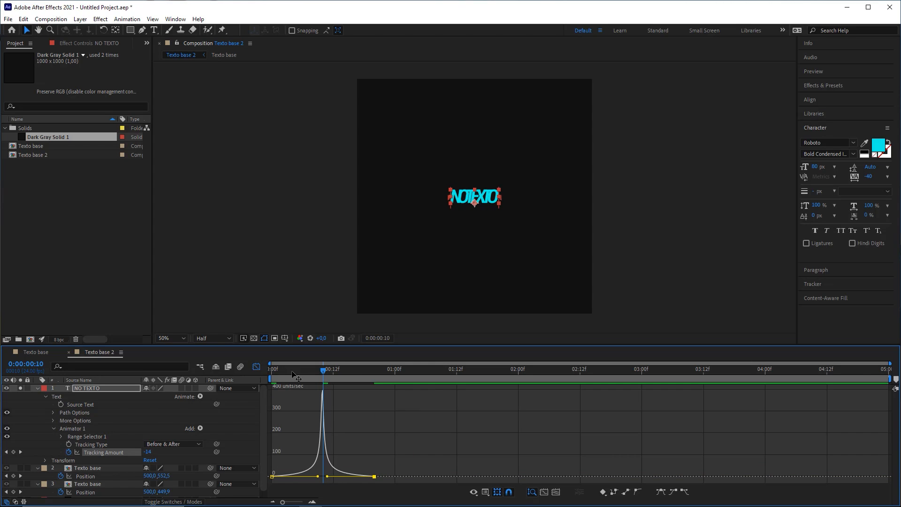
- Fine-tune the Tracking Amount keyframes' influence handles and preview the eased NO TEXTO animation from the start
{"action": "key", "text": "Home"}
{"action": "left_click", "coordinate": [375, 417]}
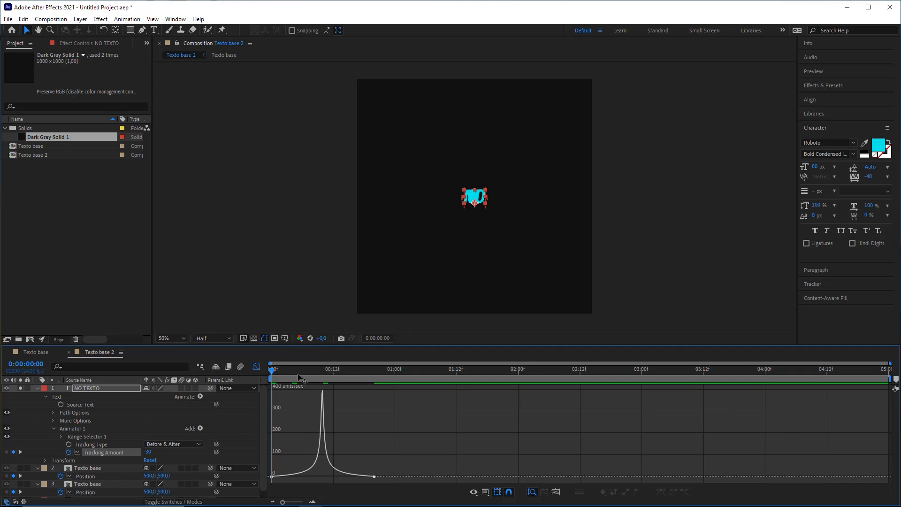
{"action": "left_click_drag", "start_coordinate": [291, 455], "coordinate": [328, 476]}
{"action": "key", "text": "space"}
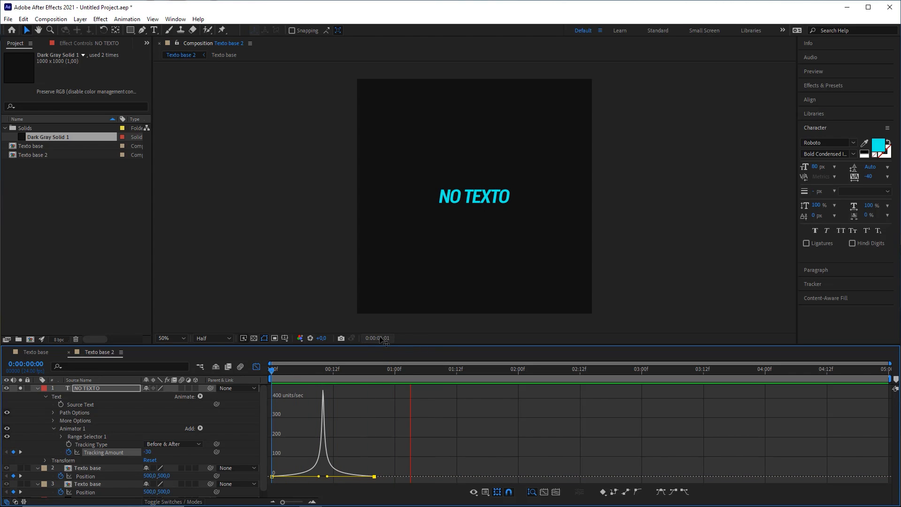
{"action": "key", "text": "space"}
- Collapse the NO TEXTO layer's properties, close the Graph Editor, and turn off the layer's solo
{"action": "left_click", "coordinate": [37, 388]}
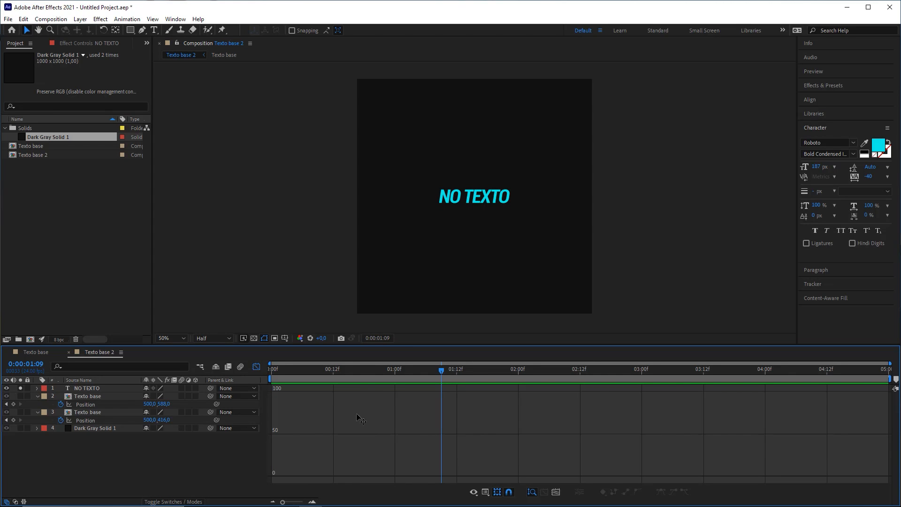
{"action": "left_click", "coordinate": [257, 367]}
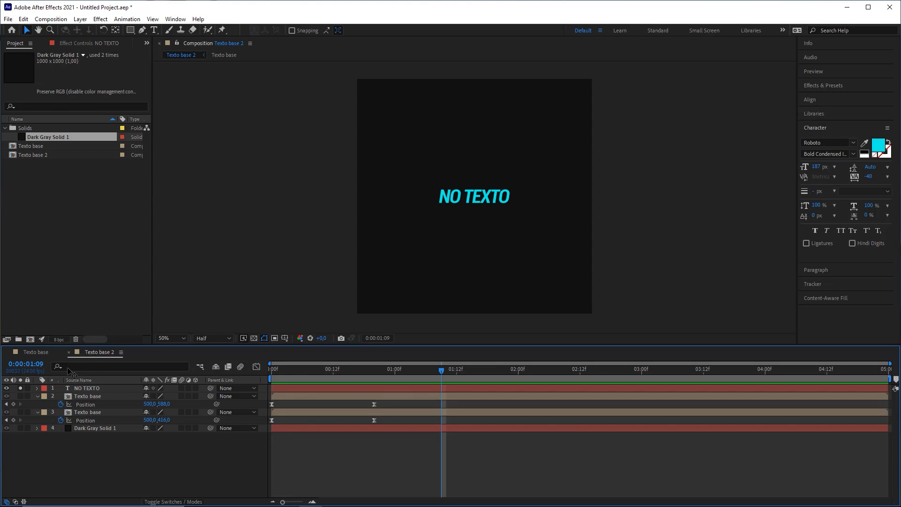
{"action": "left_click", "coordinate": [20, 388]}
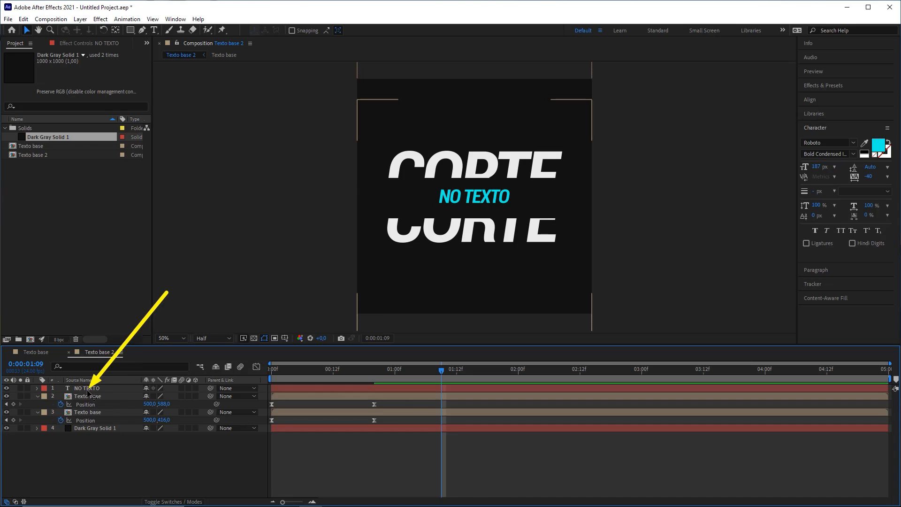
- Move the NO TEXTO layer below both Texto base layers, just above Dark Gray Solid 1, and preview the reveal
{"action": "left_click", "coordinate": [89, 389]}
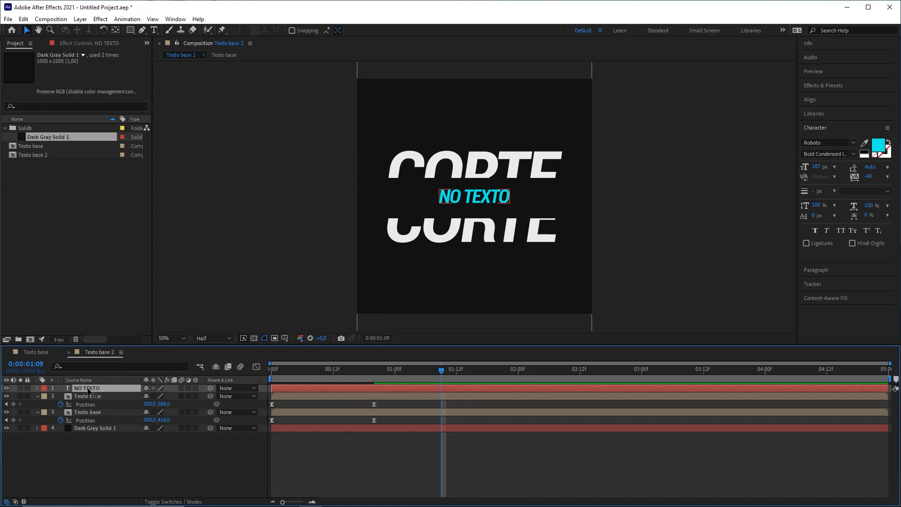
{"action": "left_click_drag", "start_coordinate": [89, 391], "coordinate": [100, 427]}
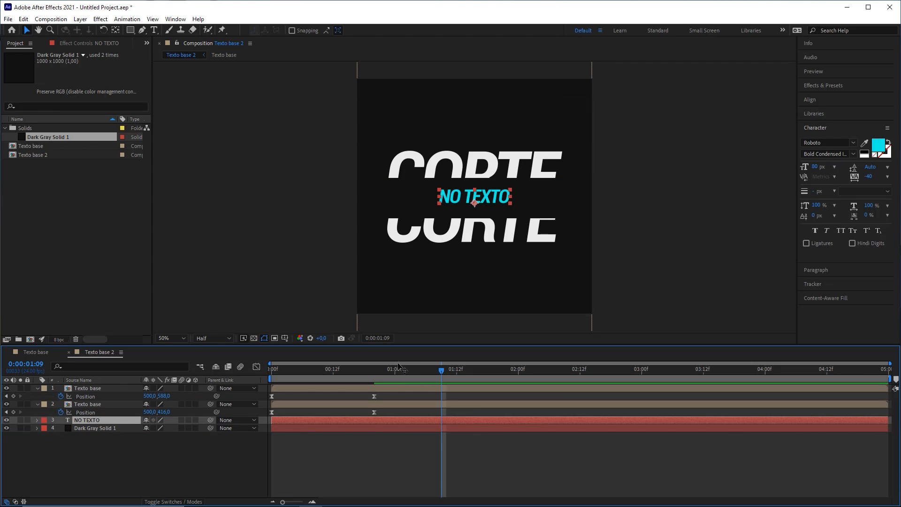
{"action": "left_click_drag", "start_coordinate": [399, 368], "coordinate": [343, 373]}
{"action": "left_click", "coordinate": [342, 413]}
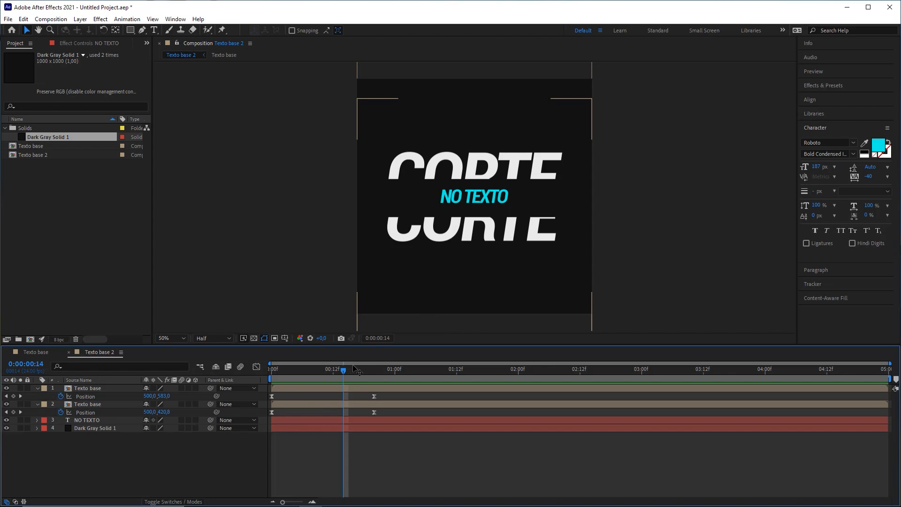
{"action": "mouse_move", "coordinate": [355, 371]}
{"action": "left_mouse_down"}
{"action": "mouse_move", "coordinate": [274, 371]}
{"action": "mouse_move", "coordinate": [369, 370]}
{"action": "left_mouse_up"}
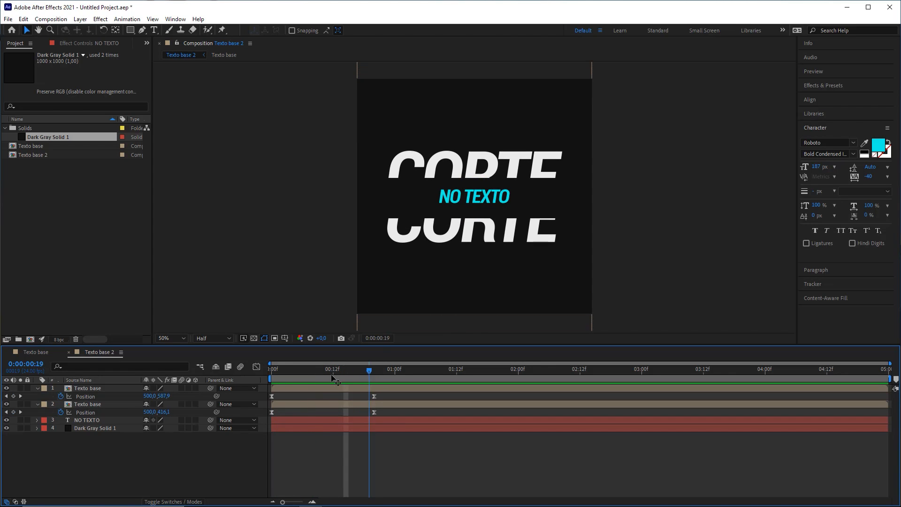
{"action": "key", "text": "space"}
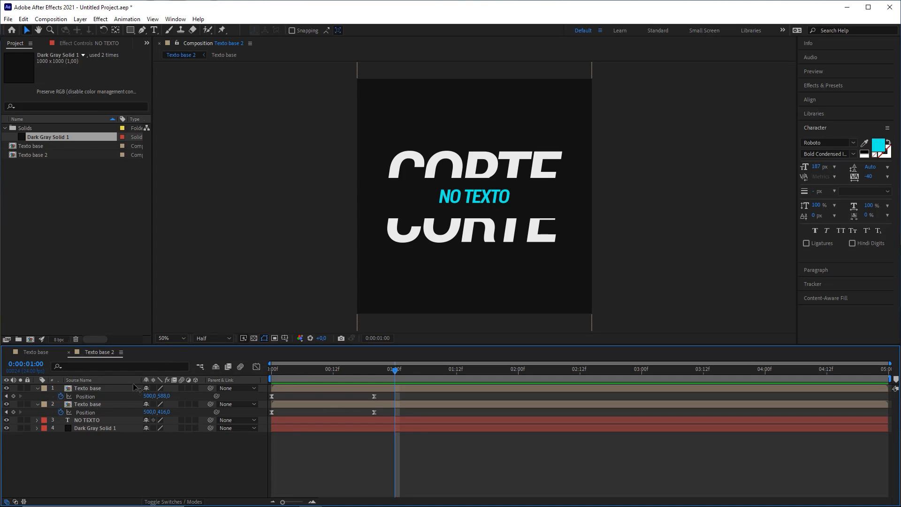
- Try sliding the first Texto base layer so it starts at frame 5, and undo the shift
{"action": "left_click", "coordinate": [96, 389]}
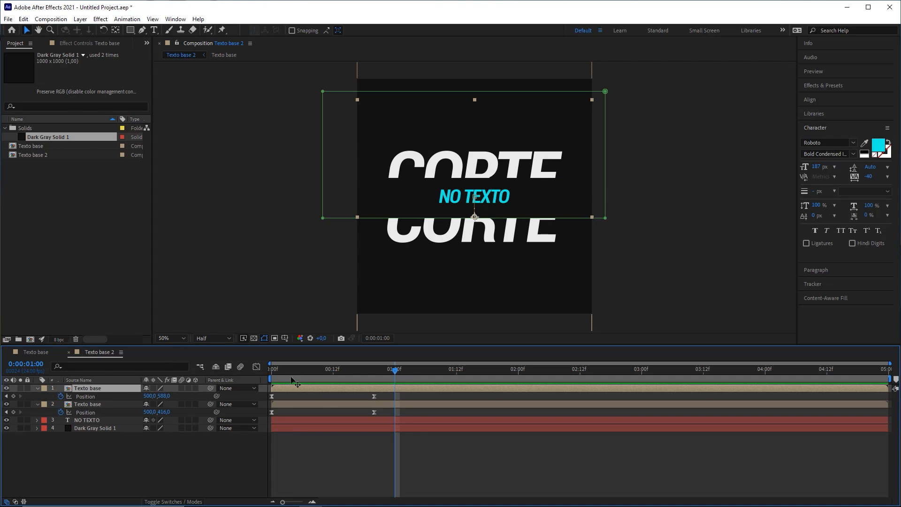
{"action": "key", "text": "Home"}
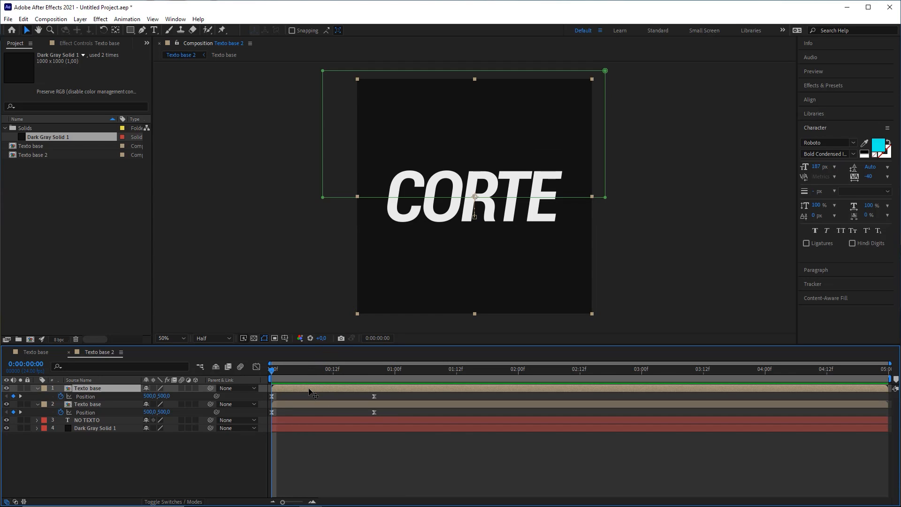
{"action": "left_click_drag", "start_coordinate": [311, 391], "coordinate": [336, 391]}
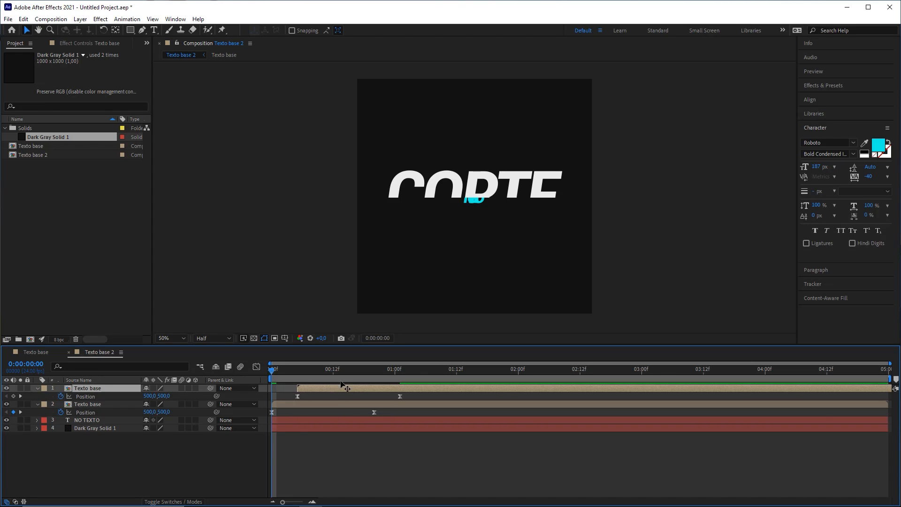
{"action": "left_click", "coordinate": [296, 378]}
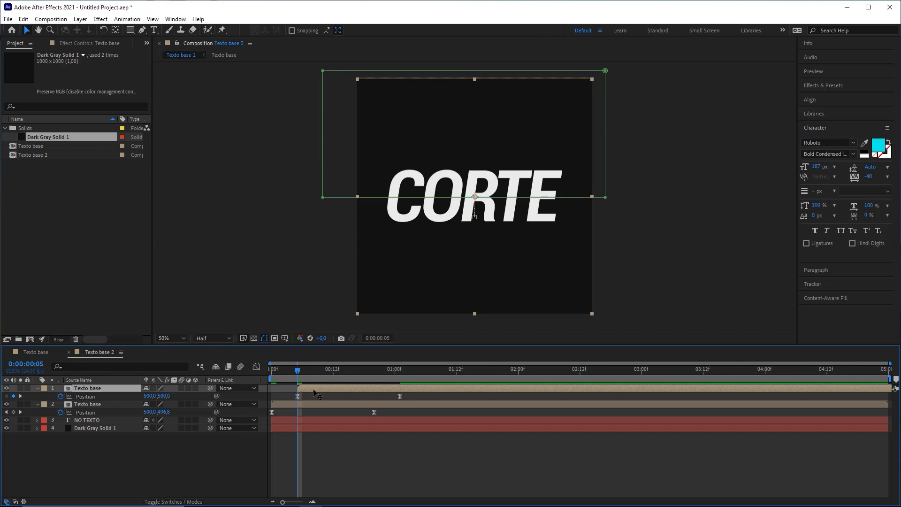
{"action": "key", "text": "ctrl+z"}
- Align the first Texto base layer's start to the playhead at frame 5, and return it to frame 0
{"action": "mouse_move", "coordinate": [298, 372]}
{"action": "left_mouse_down"}
{"action": "mouse_move", "coordinate": [278, 376]}
{"action": "mouse_move", "coordinate": [297, 373]}
{"action": "left_mouse_up"}
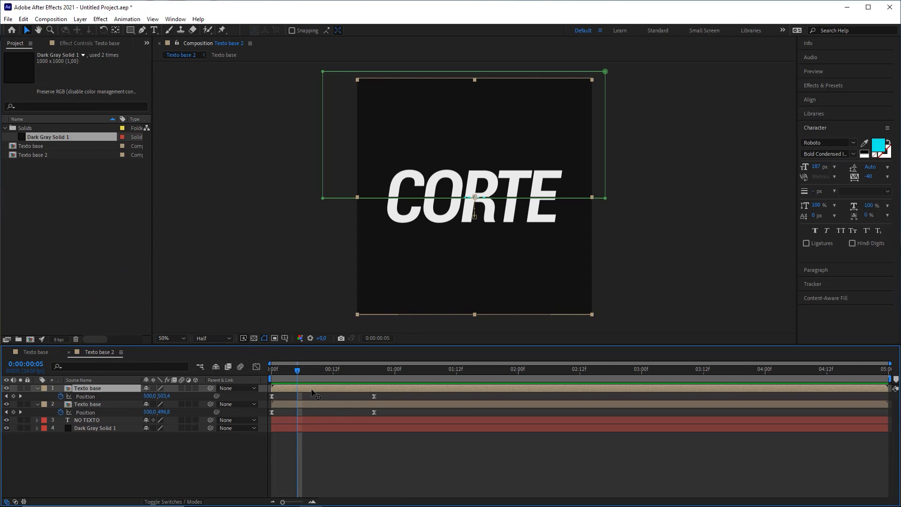
{"action": "key", "text": "bracketleft"}
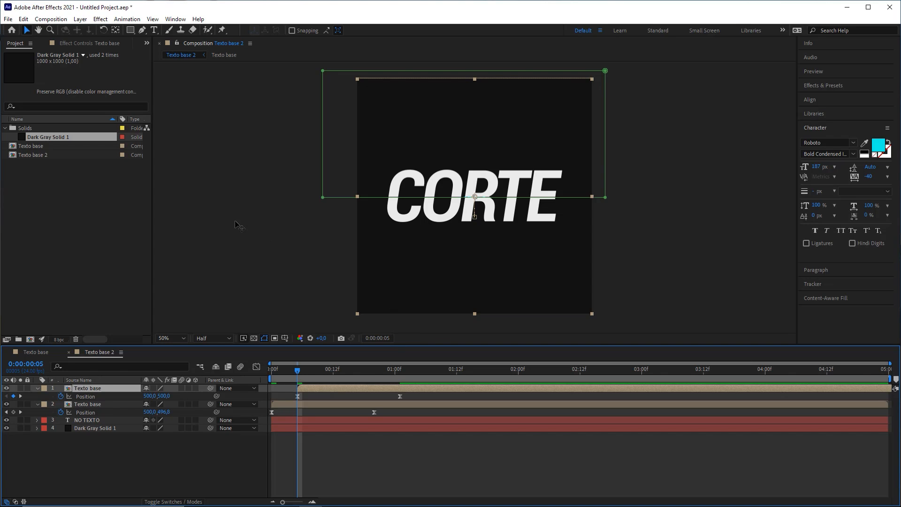
{"action": "mouse_move", "coordinate": [235, 232]}
{"action": "left_mouse_down"}
{"action": "mouse_move", "coordinate": [195, 300]}
{"action": "mouse_move", "coordinate": [229, 294]}
{"action": "left_mouse_up"}
{"action": "mouse_move", "coordinate": [278, 231]}
{"action": "left_mouse_down"}
{"action": "mouse_move", "coordinate": [315, 310]}
{"action": "mouse_move", "coordinate": [291, 316]}
{"action": "left_mouse_up"}
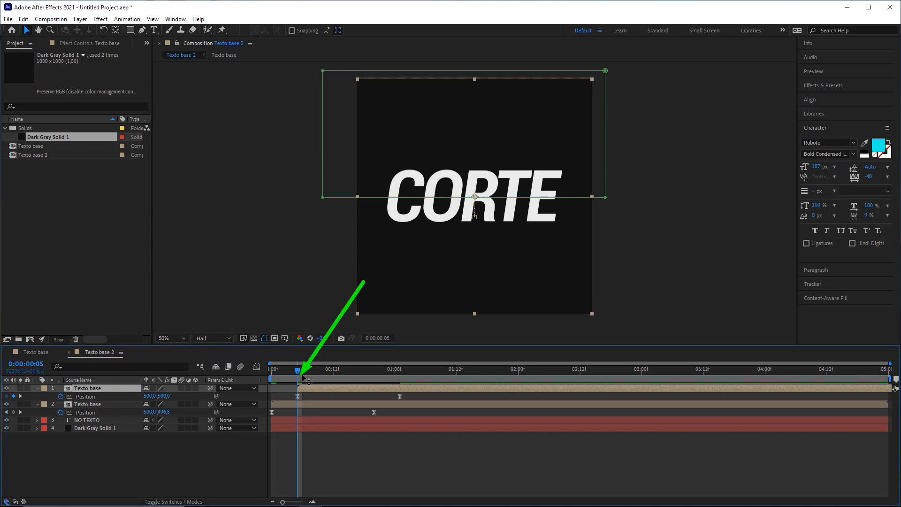
{"action": "key", "text": "Home"}
{"action": "left_click", "coordinate": [315, 441]}
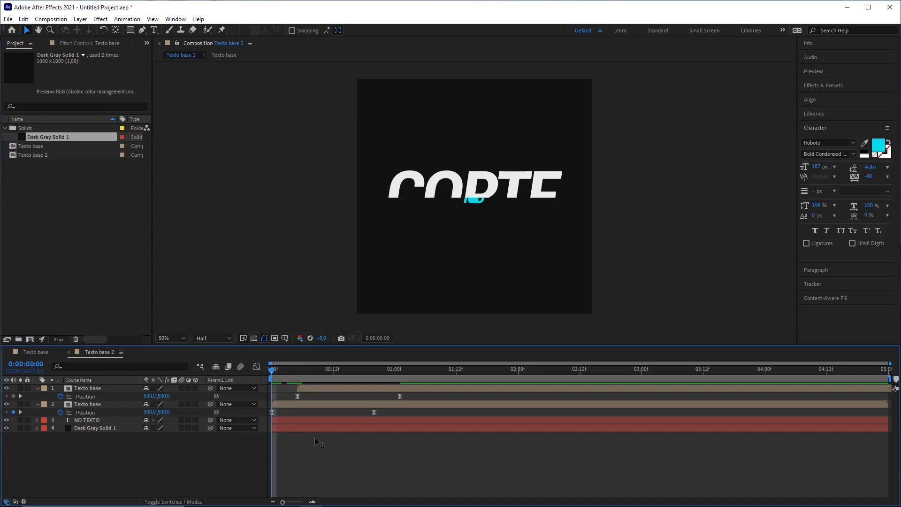
{"action": "left_click", "coordinate": [312, 392]}
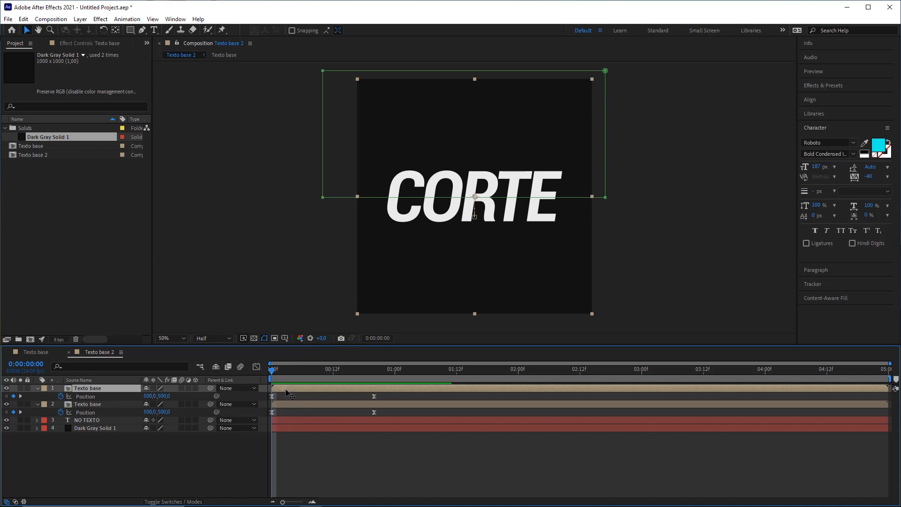
{"action": "key", "text": "["}
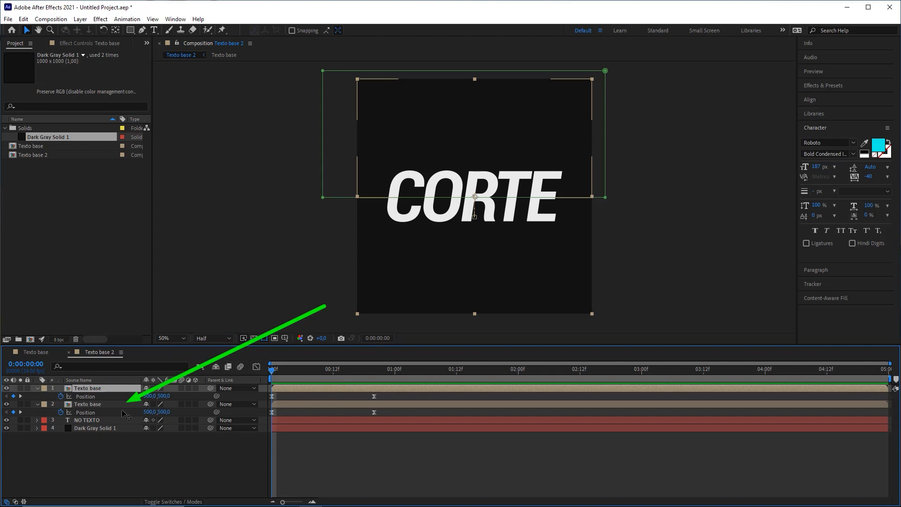
- Delay the NO TEXTO layer so it starts at frame 5, and preview the reveal timing
{"action": "left_click", "coordinate": [97, 421]}
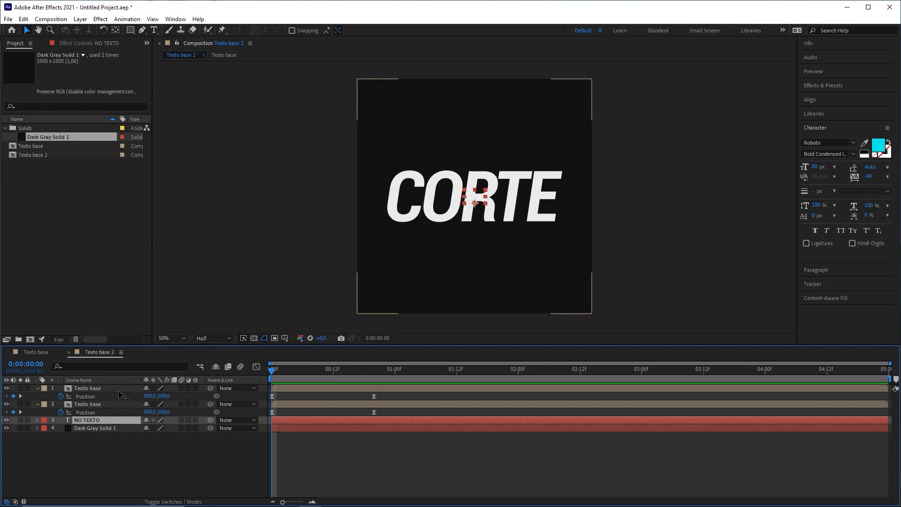
{"action": "key", "text": "alt+Page_Down"}
{"action": "key", "text": "alt+Page_Down"}
{"action": "key", "text": "alt+Page_Down"}
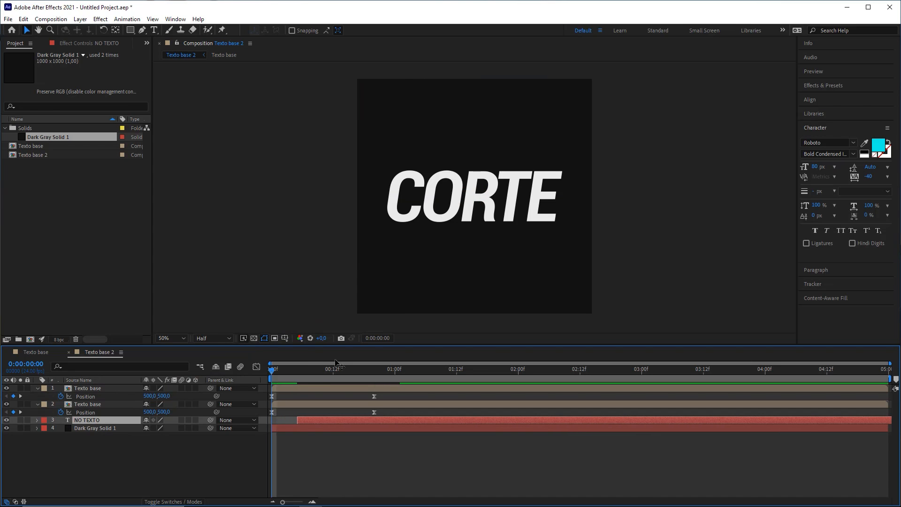
{"action": "left_click", "coordinate": [341, 455]}
{"action": "key", "text": "space"}
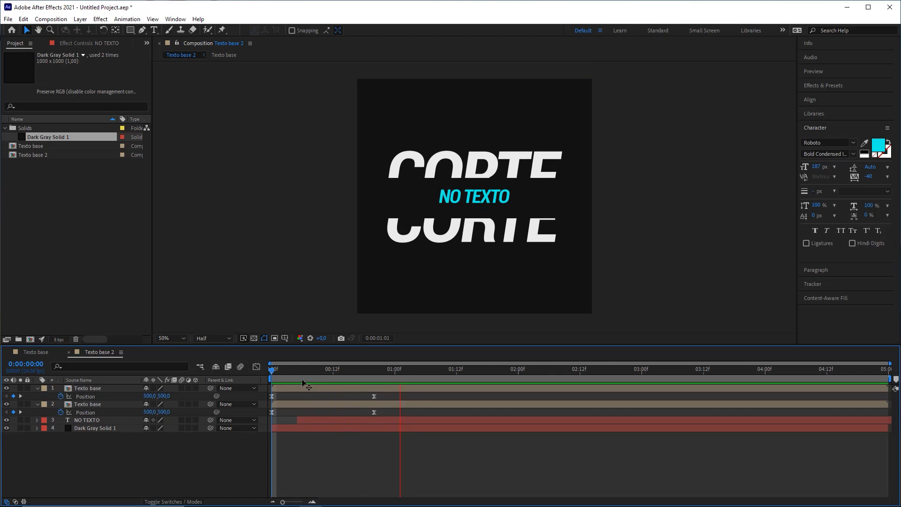
{"action": "left_click", "coordinate": [288, 373]}
{"action": "key", "text": "space"}
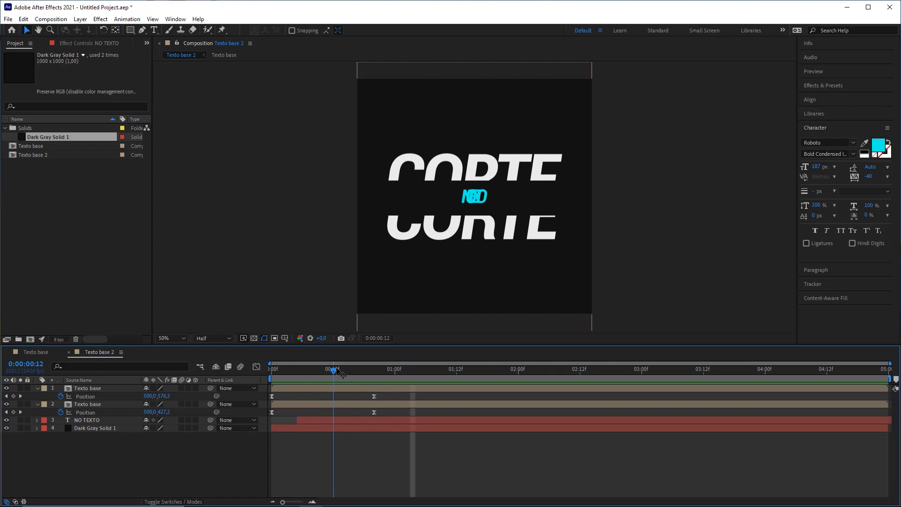
{"action": "key", "text": "space"}
{"action": "key", "text": "space"}
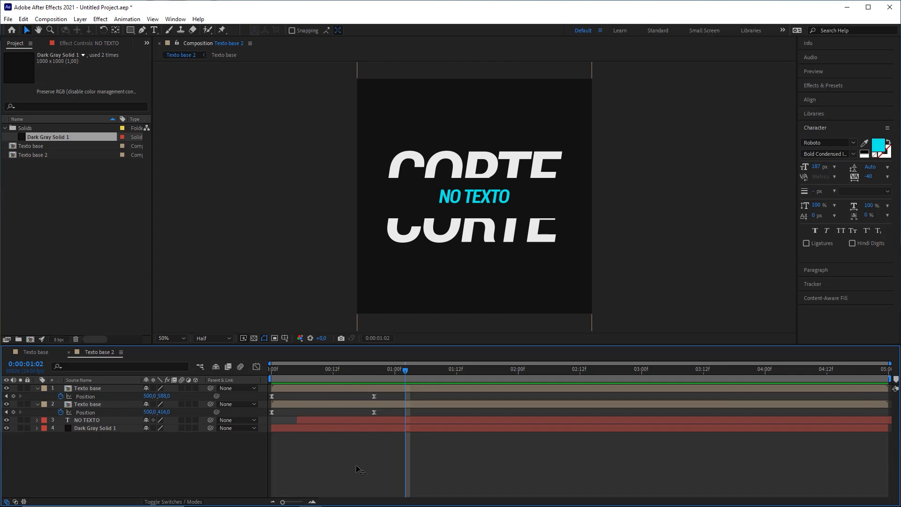
- Compare the preview with the NO TEXTO layer shifted back to frame 0, and undo that shift
{"action": "left_click_drag", "start_coordinate": [358, 370], "coordinate": [257, 384]}
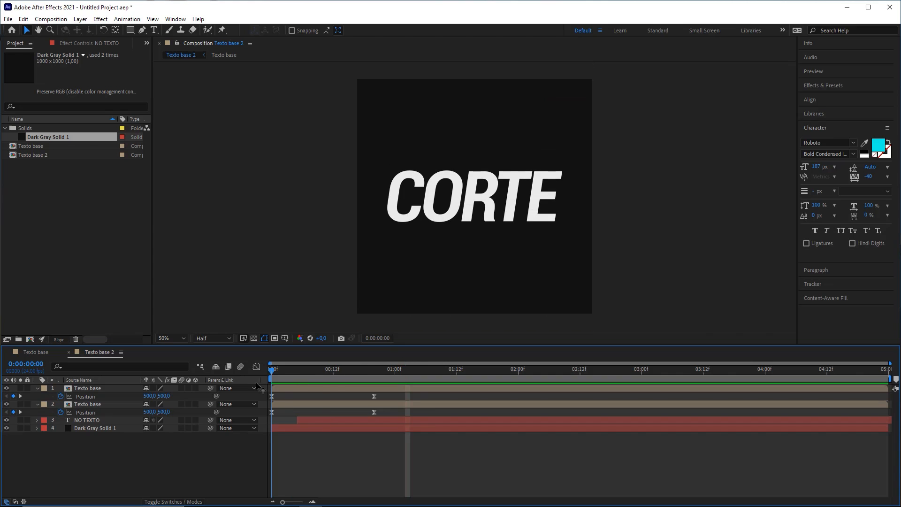
{"action": "key", "text": "space"}
{"action": "key", "text": "space"}
{"action": "left_click_drag", "start_coordinate": [312, 418], "coordinate": [287, 418]}
{"action": "left_click", "coordinate": [302, 453]}
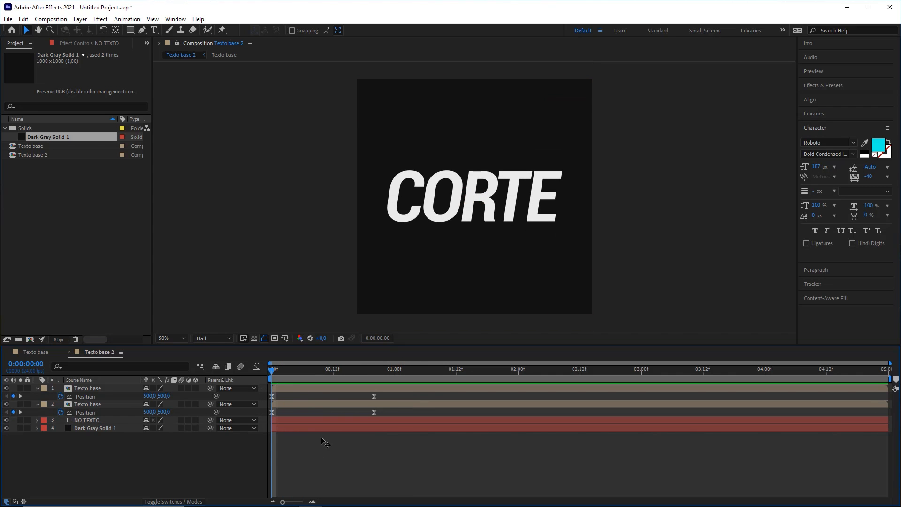
{"action": "key", "text": "space"}
{"action": "key", "text": "space"}
{"action": "key", "text": "ctrl+z"}
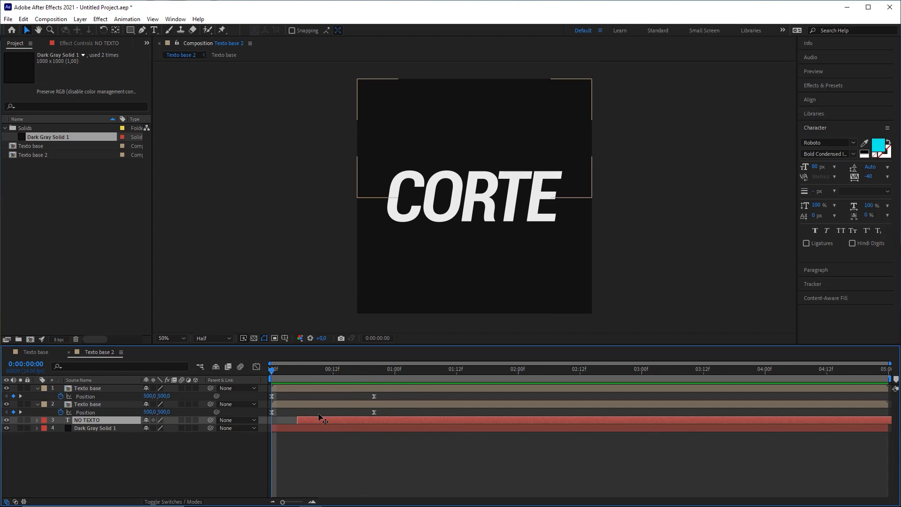
- Preview the complete animation from the start with the delayed NO TEXTO layer
{"action": "left_click", "coordinate": [310, 443]}
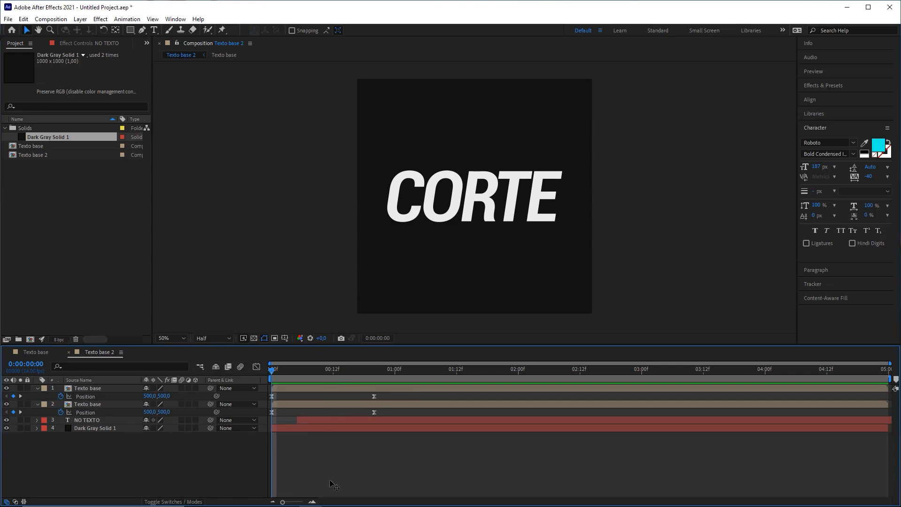
{"action": "key", "text": "space"}
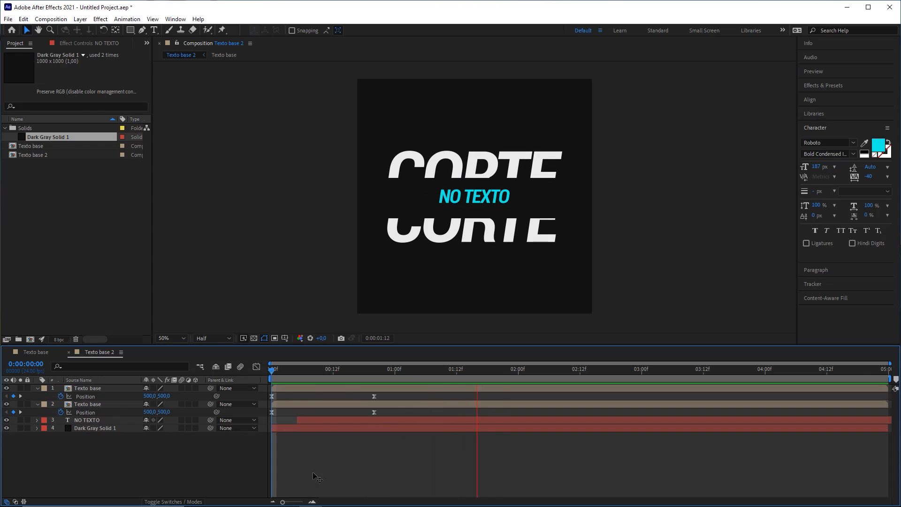
{"action": "key", "text": "space"}
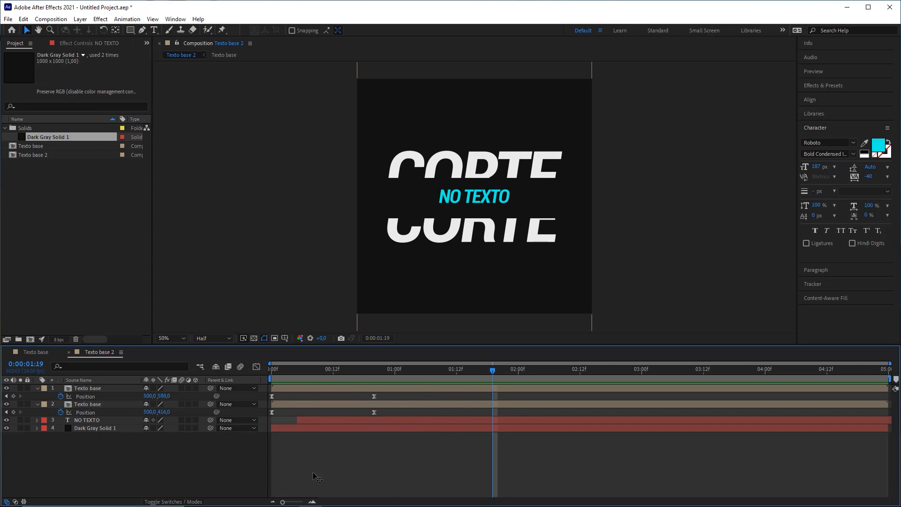
{"action": "key", "text": "Home"}
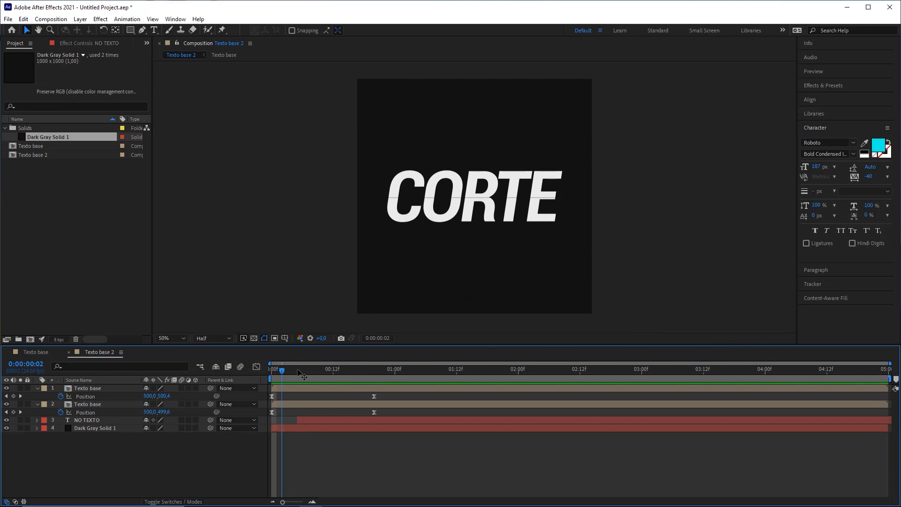
- End the work area at 0:00:01:00, trim the composition to it, and preview the shortened animation
{"action": "left_click_drag", "start_coordinate": [281, 372], "coordinate": [396, 371]}
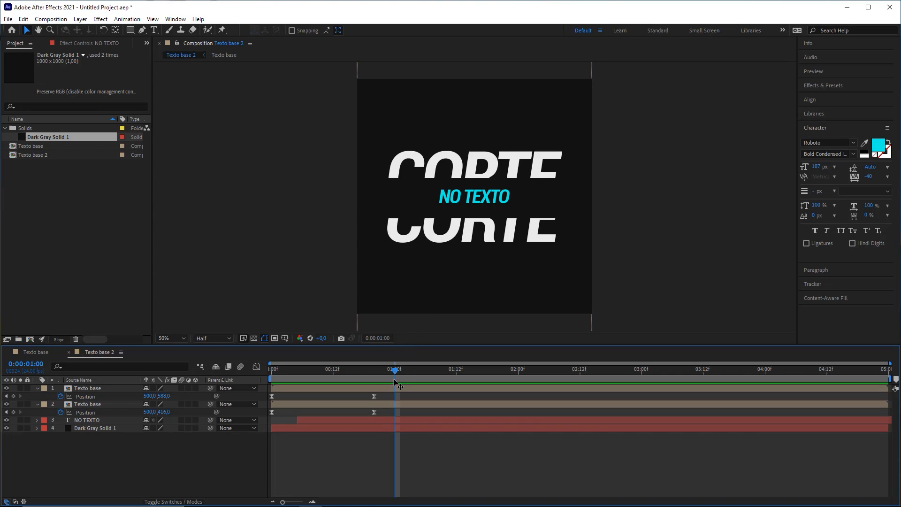
{"action": "key", "text": "n"}
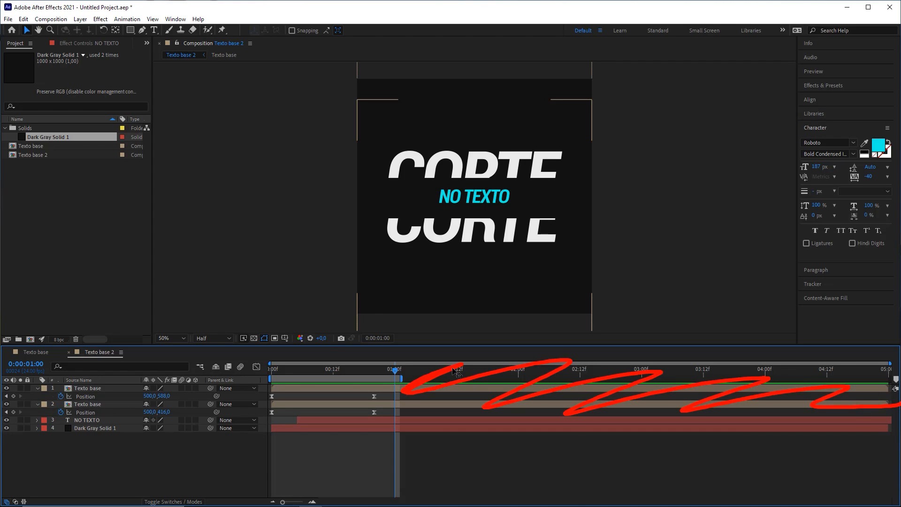
{"action": "right_click", "coordinate": [324, 378]}
{"action": "left_click", "coordinate": [357, 402]}
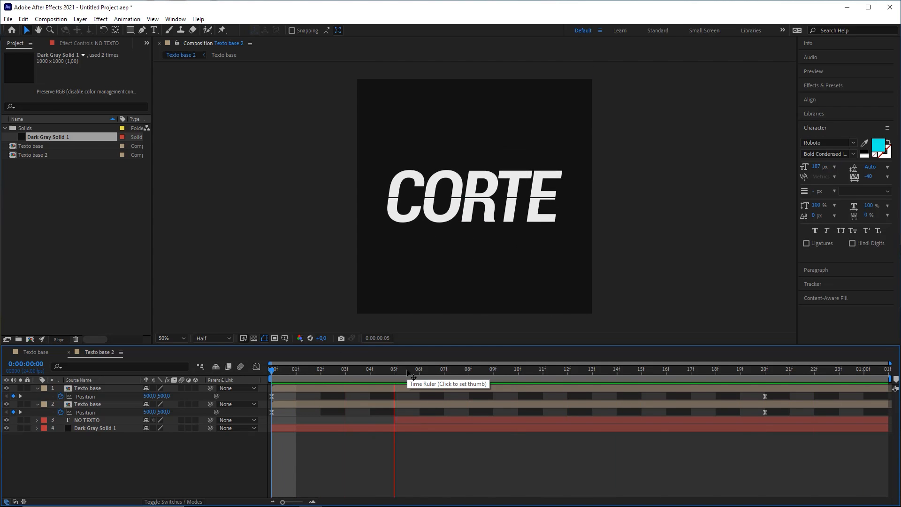
{"action": "key", "text": "space"}
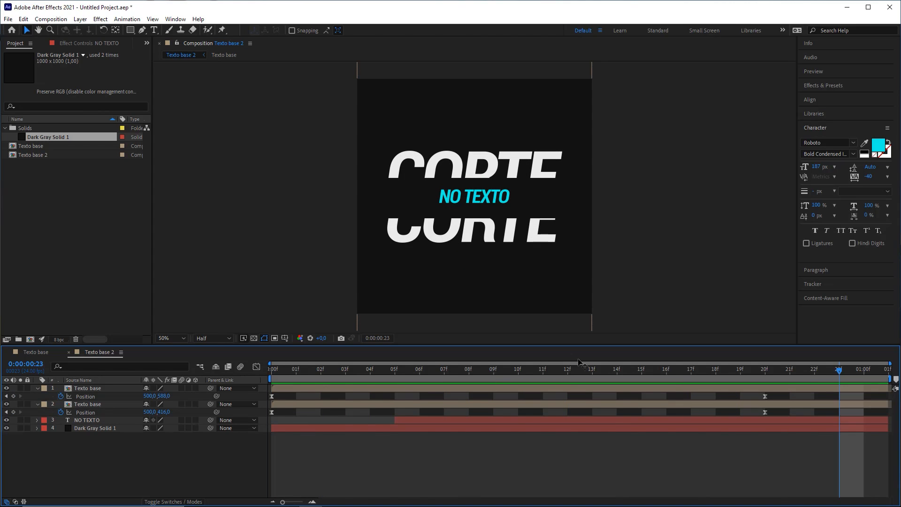
{"action": "key", "text": "space"}
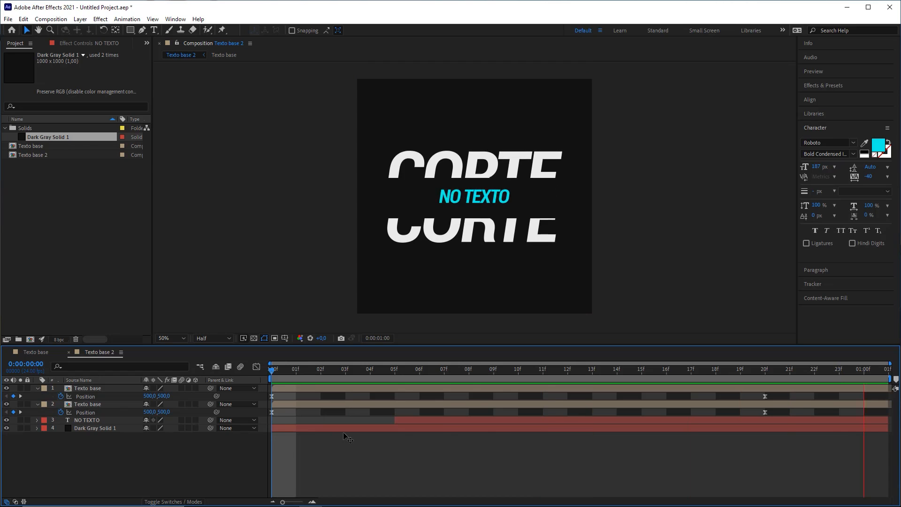
{"action": "key", "text": "space"}
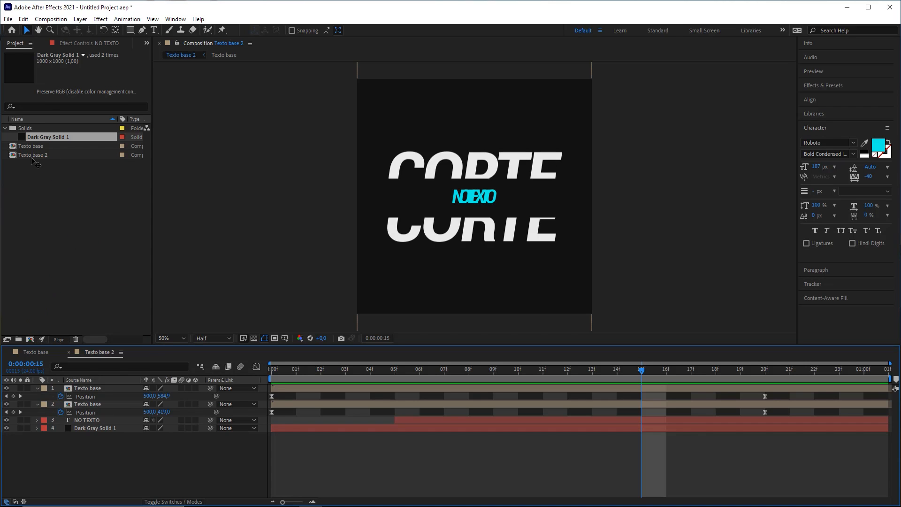
- Nest Texto base 2 in a new composition and set that composition's duration to 0:00:02:02
{"action": "left_click_drag", "start_coordinate": [33, 154], "coordinate": [30, 339]}
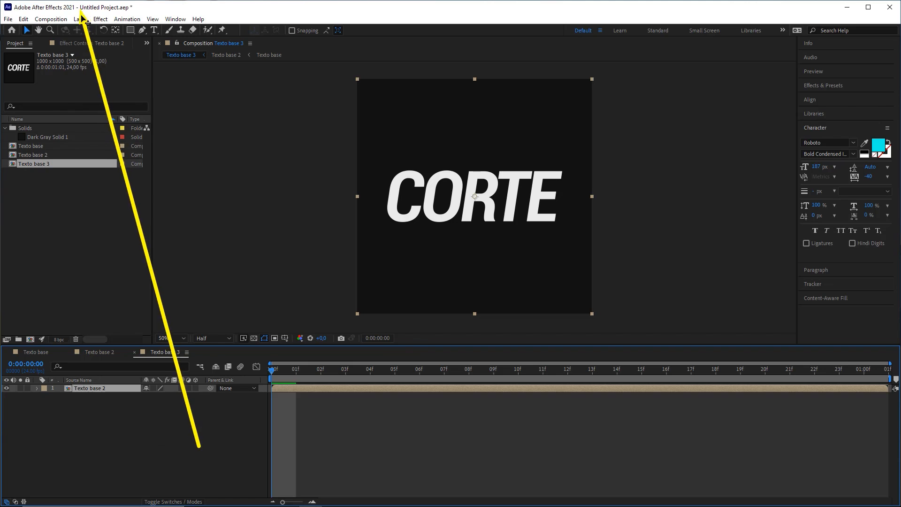
{"action": "left_click", "coordinate": [51, 19]}
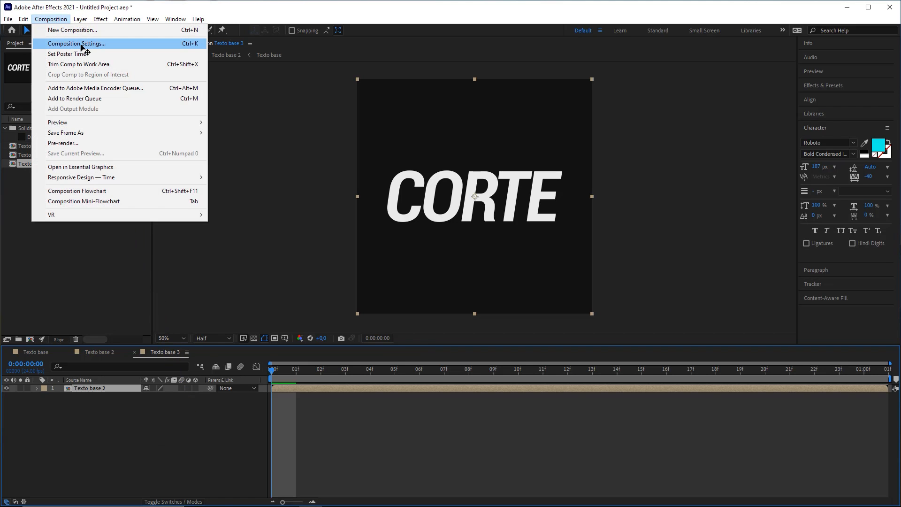
{"action": "left_click", "coordinate": [87, 44]}
{"action": "left_click_drag", "start_coordinate": [551, 85], "coordinate": [776, 71]}
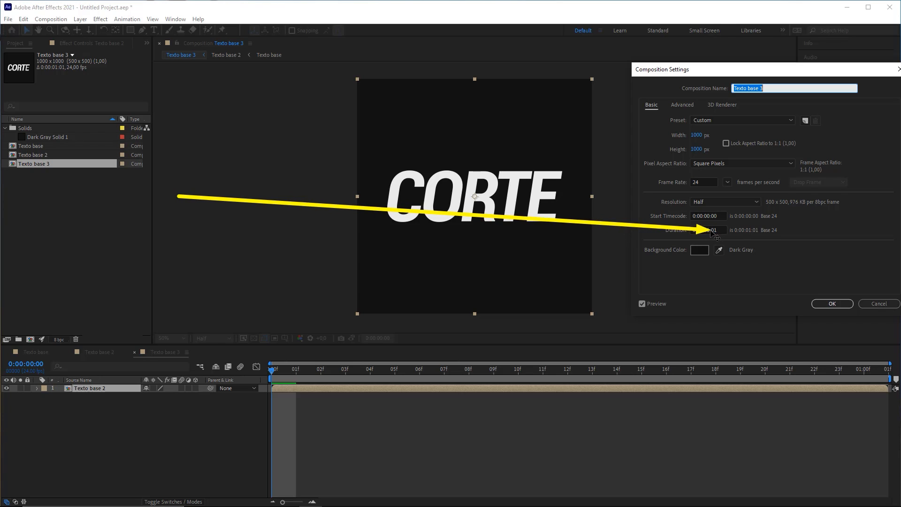
{"action": "left_click", "coordinate": [712, 231]}
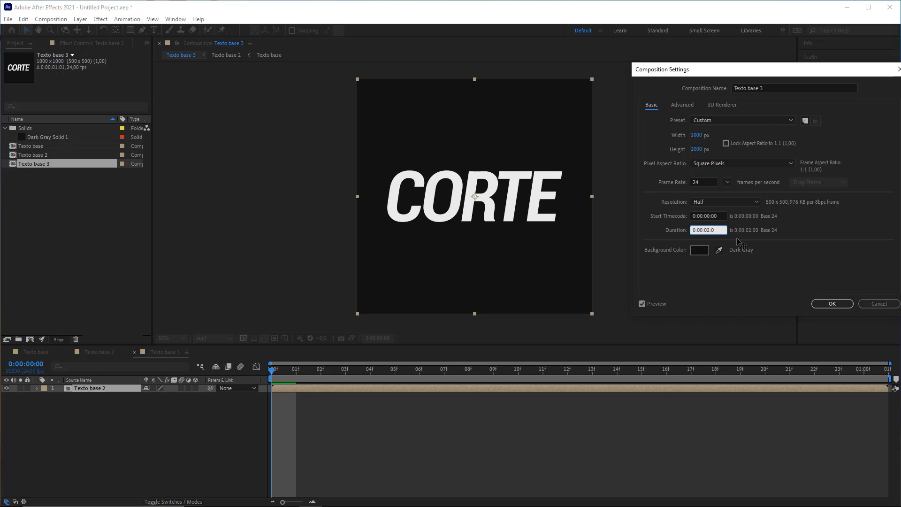
{"action": "left_click", "coordinate": [833, 304]}
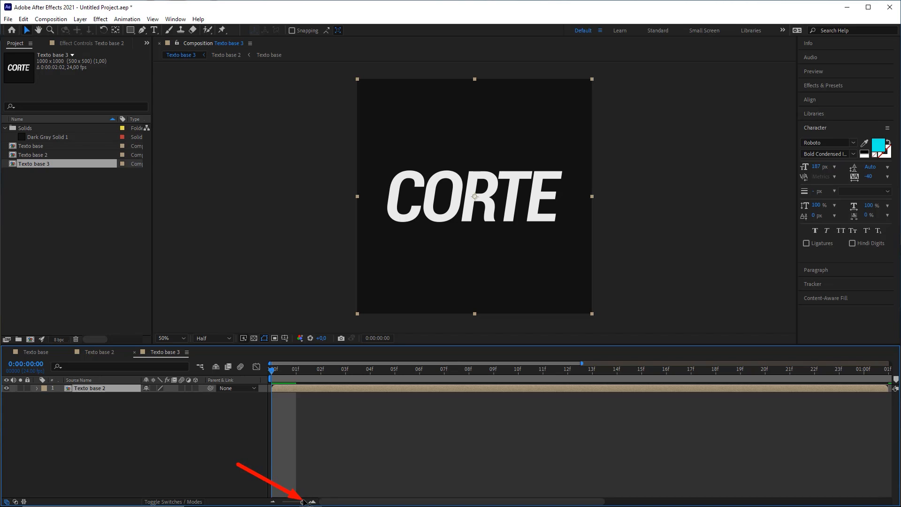
{"action": "left_click_drag", "start_coordinate": [303, 503], "coordinate": [250, 496]}
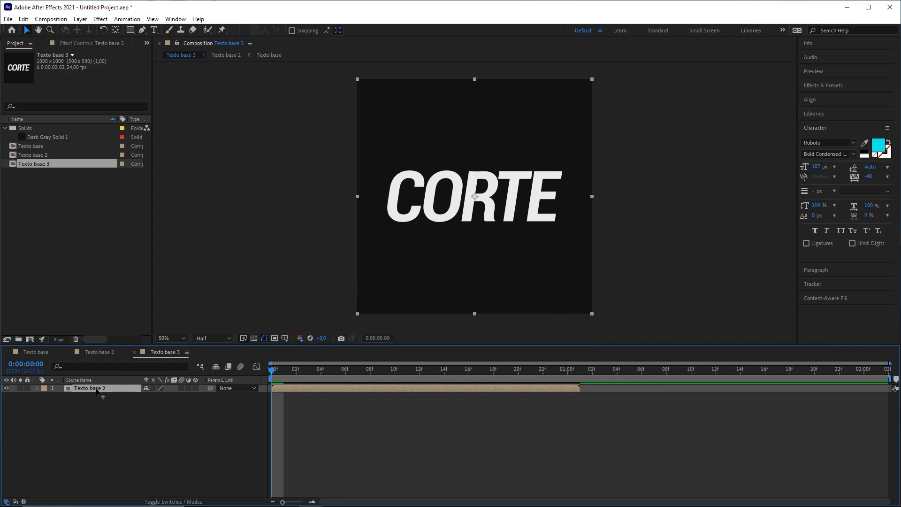
- Duplicate the Texto base 2 layer, start the copy at 0:00:01:01 right after the original, and preview the sequence
{"action": "key", "text": "ctrl+d"}
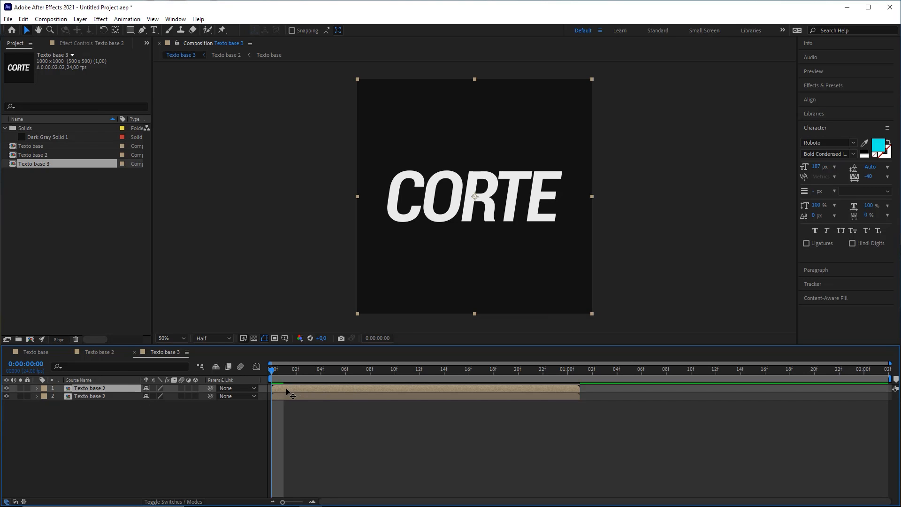
{"action": "left_click_drag", "start_coordinate": [305, 392], "coordinate": [587, 378]}
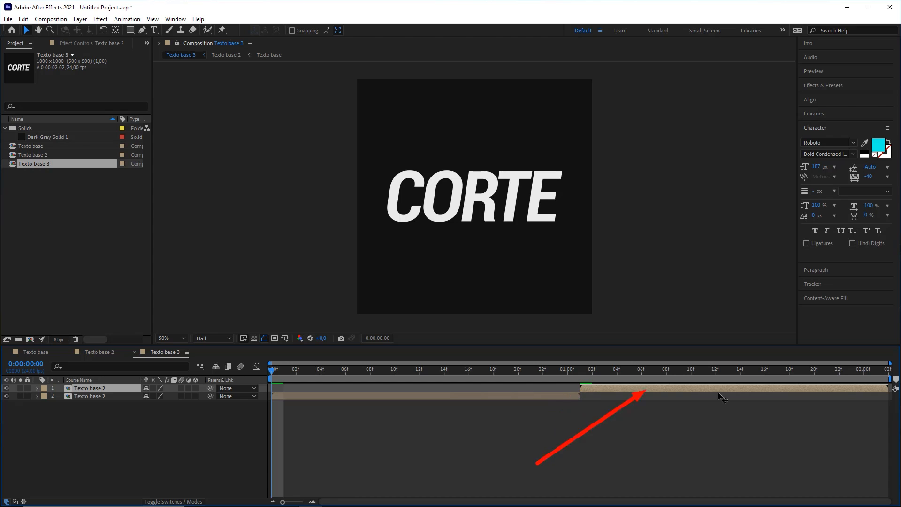
{"action": "key", "text": "space"}
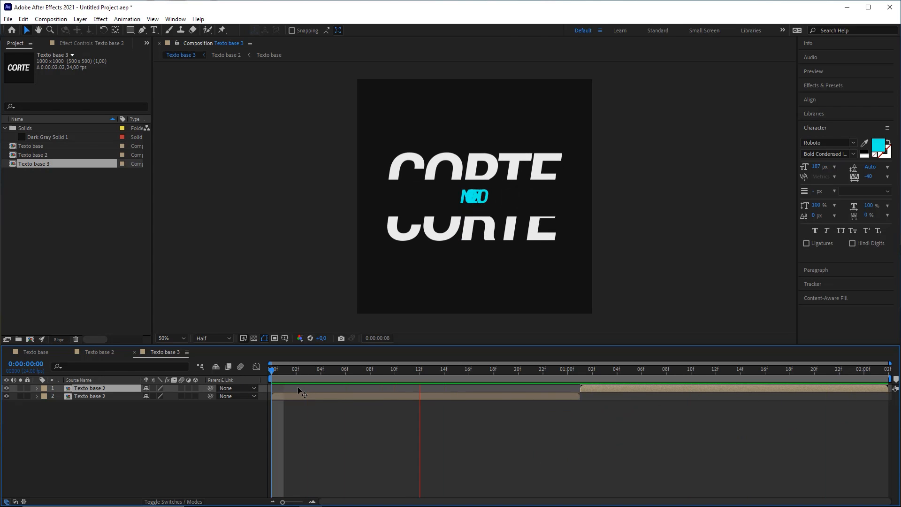
{"action": "key", "text": "space"}
- Check the cut between the two layers and preview the duplicate's playback from 0:00:01:01
{"action": "left_click_drag", "start_coordinate": [303, 374], "coordinate": [577, 379]}
{"action": "key", "text": "Page_Up"}
{"action": "key", "text": "Page_Down"}
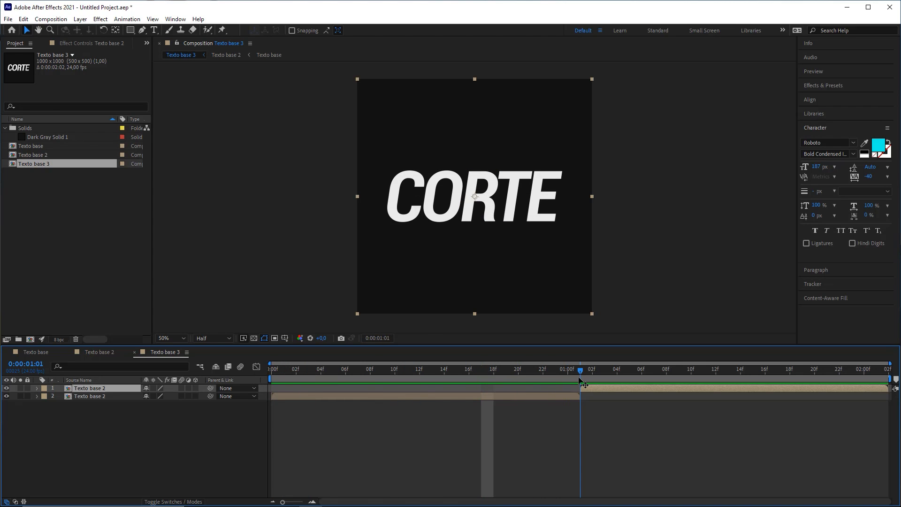
{"action": "key", "text": "space"}
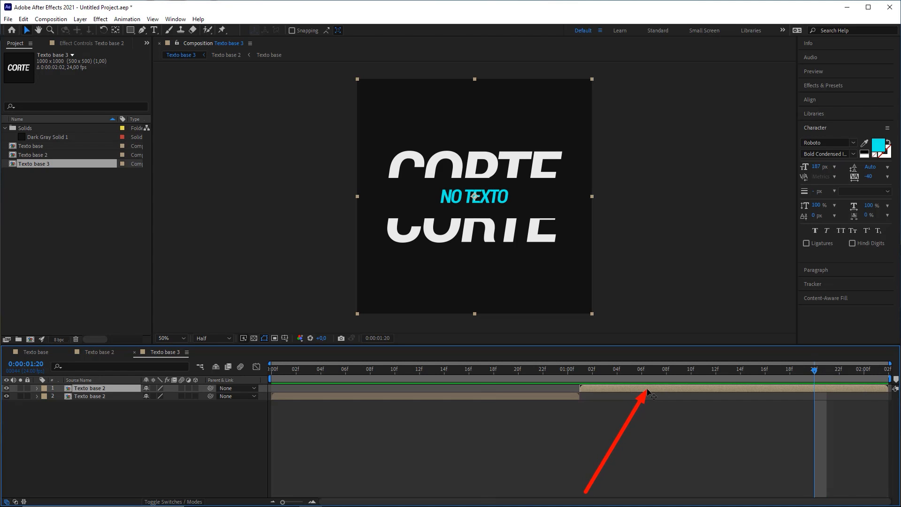
- Time-reverse the duplicated Texto base 2 layer in the second half of the composition
{"action": "right_click", "coordinate": [652, 391]}
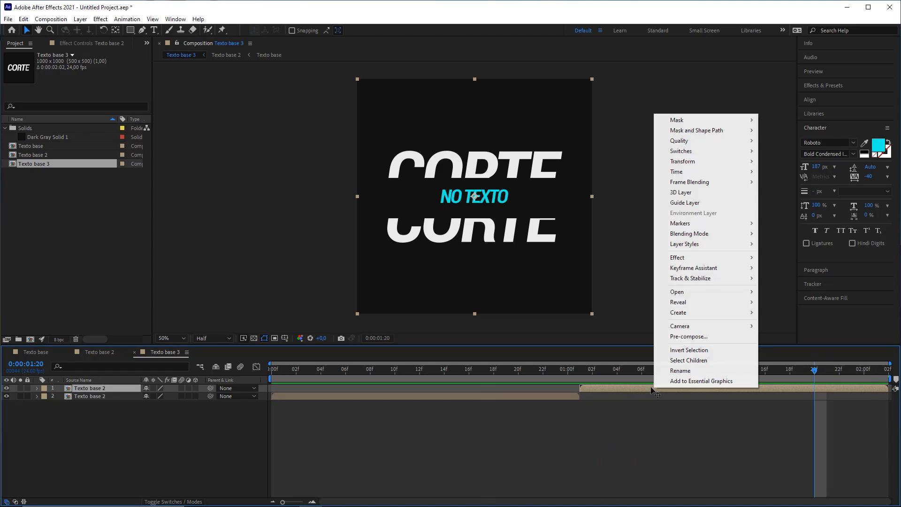
{"action": "mouse_move", "coordinate": [691, 173]}
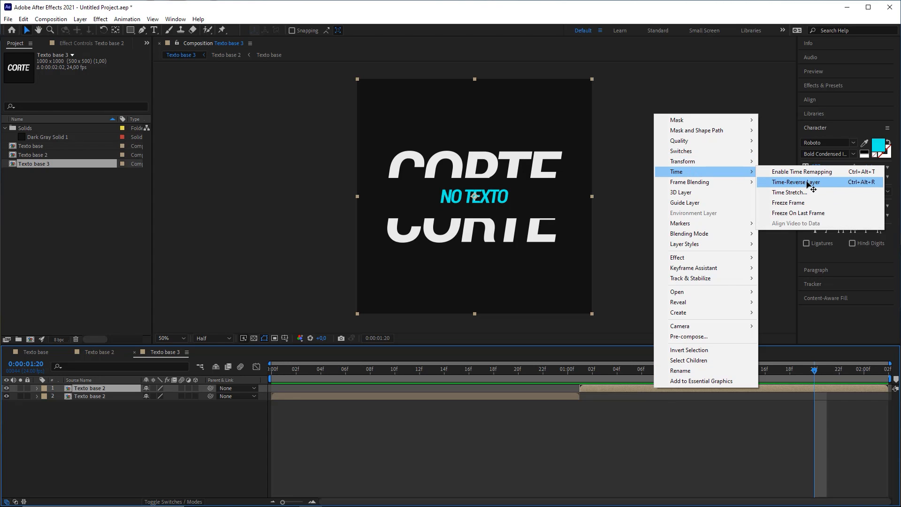
{"action": "left_click", "coordinate": [803, 184]}
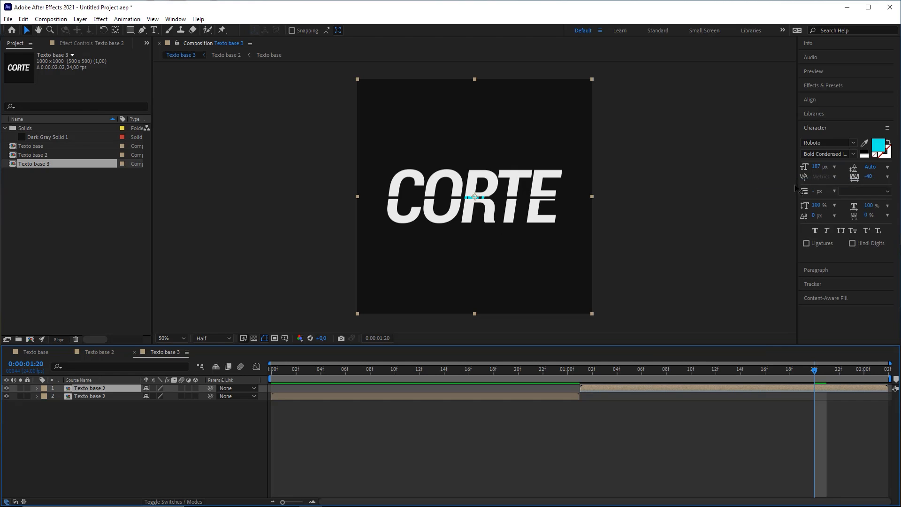
- Preview the full open-and-close animation from frame 0 with all layers deselected
{"action": "left_click", "coordinate": [333, 407]}
{"action": "key", "text": "Home"}
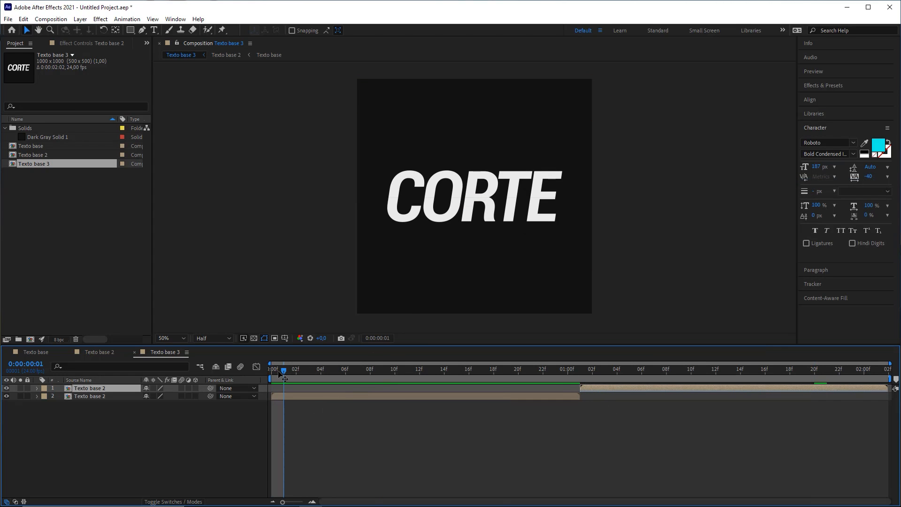
{"action": "left_click_drag", "start_coordinate": [284, 374], "coordinate": [228, 423]}
{"action": "left_click", "coordinate": [425, 460]}
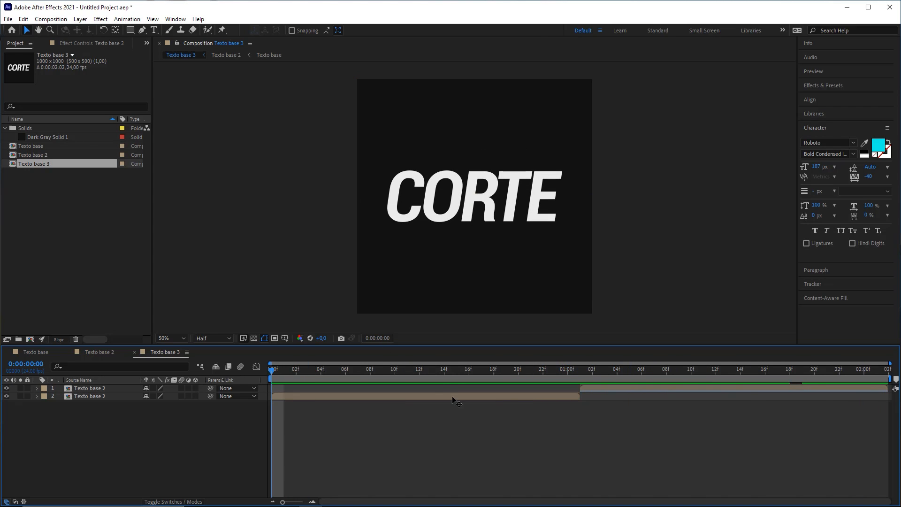
{"action": "key", "text": "space"}
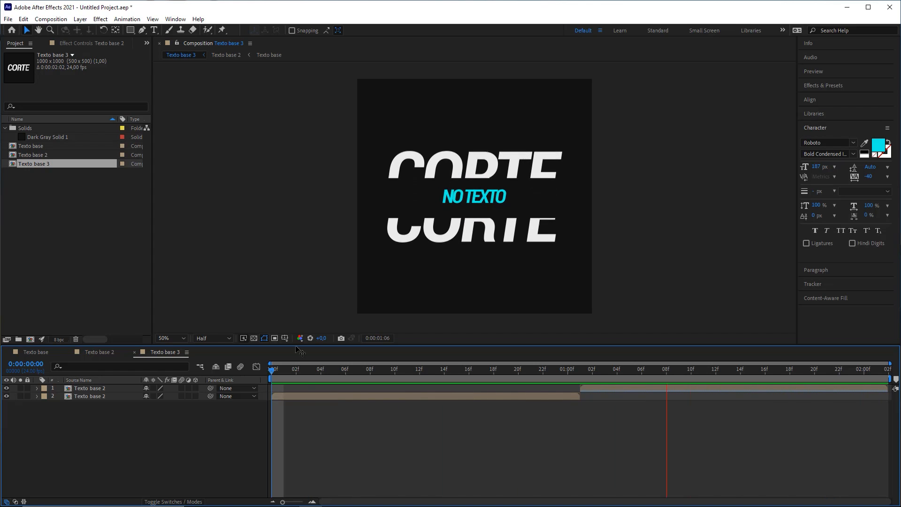
{"action": "left_click", "coordinate": [121, 273]}
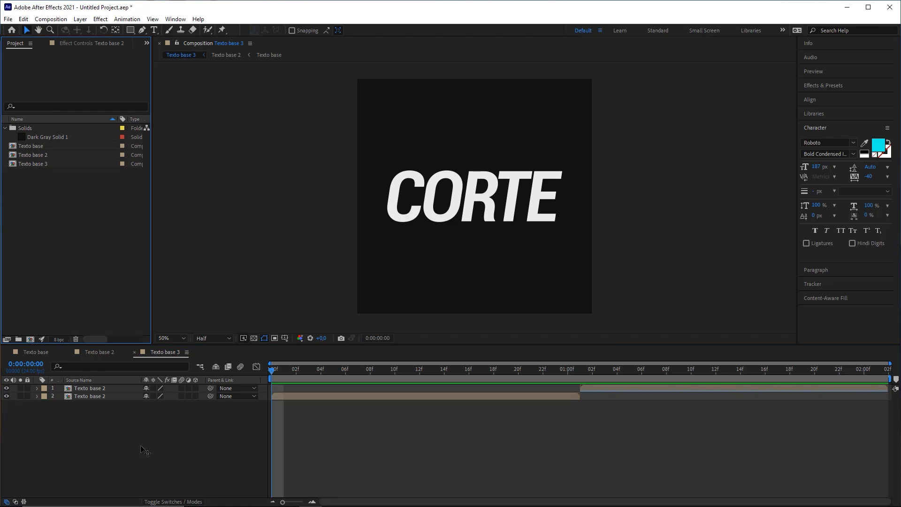
{"action": "left_click", "coordinate": [145, 449]}
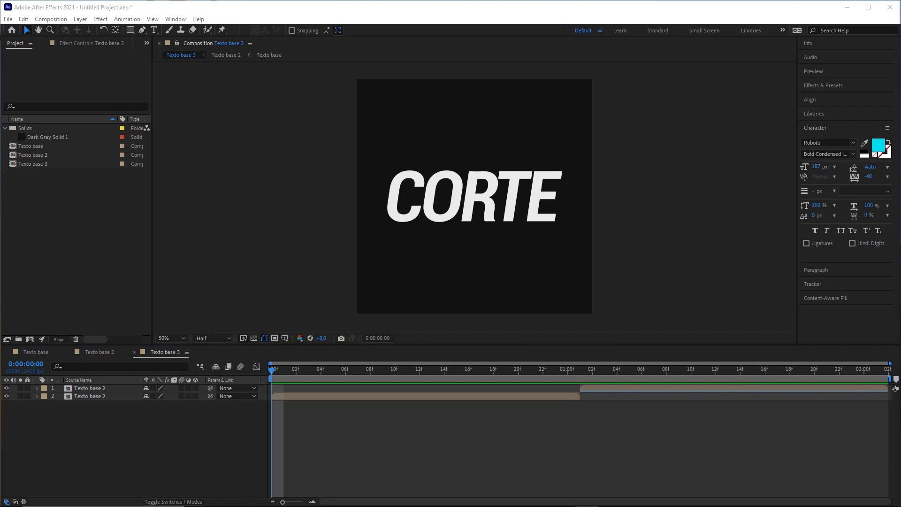